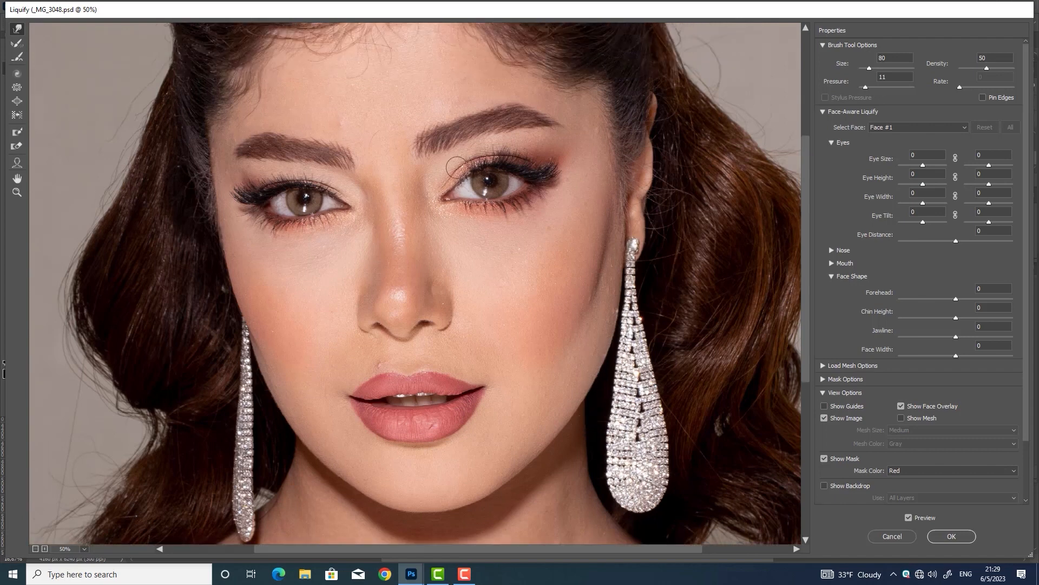
Apply the Liquify face reshaping with the brush back at 100 and deselect
key(bracketright)
key(bracketright)
key(bracketleft)
click(951, 536)
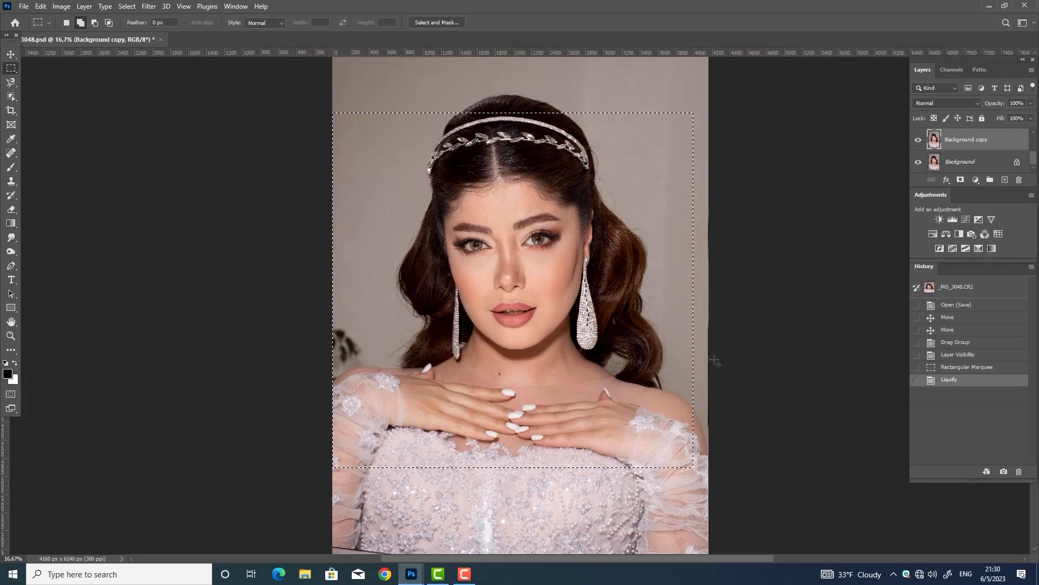
key(ctrl+d)
Save the document, accepting the default format options
key(ctrl+s)
key(Return)
key(ctrl+plus)
key(ctrl+plus)
key(ctrl+plus)
key(ctrl+plus)
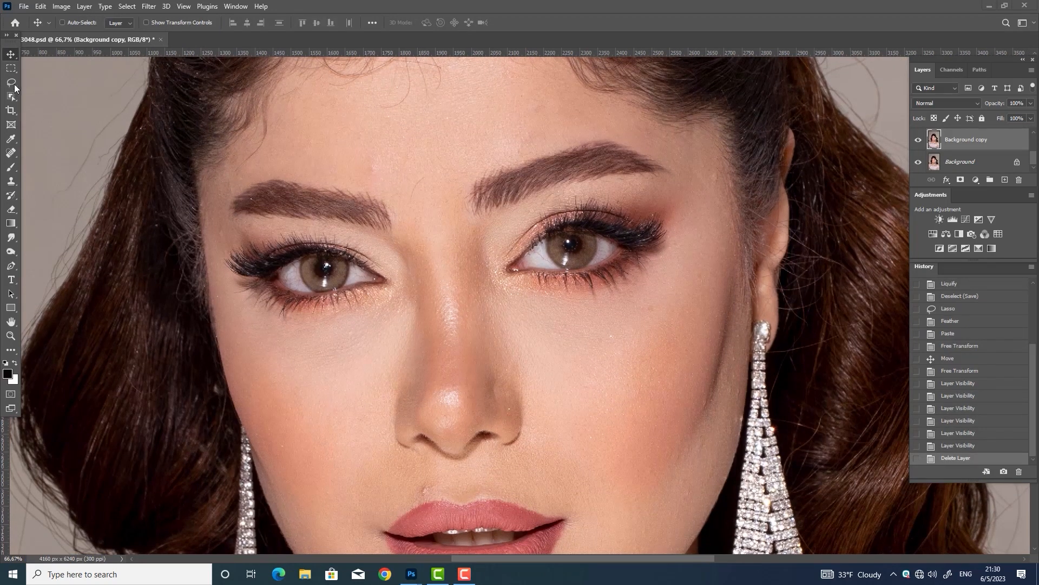
Lasso the right eye's lid and brow makeup and feather the selection
click(15, 88)
drag(656, 286, 623, 274)
key(ctrl+z)
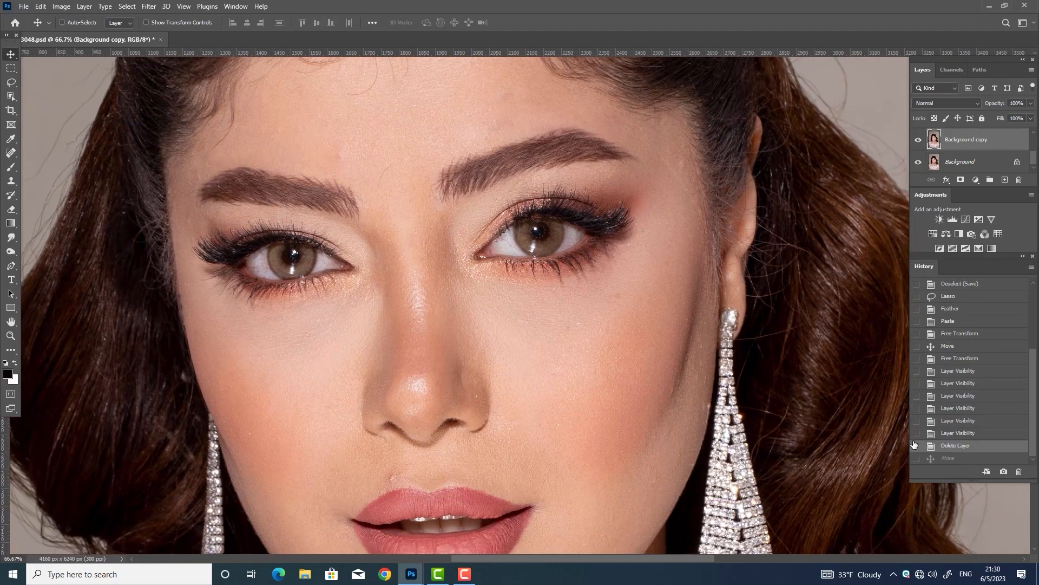
key(m)
key(l)
mouse_move(507, 262)
mouse_down()
mouse_move(506, 224)
mouse_move(590, 200)
mouse_up()
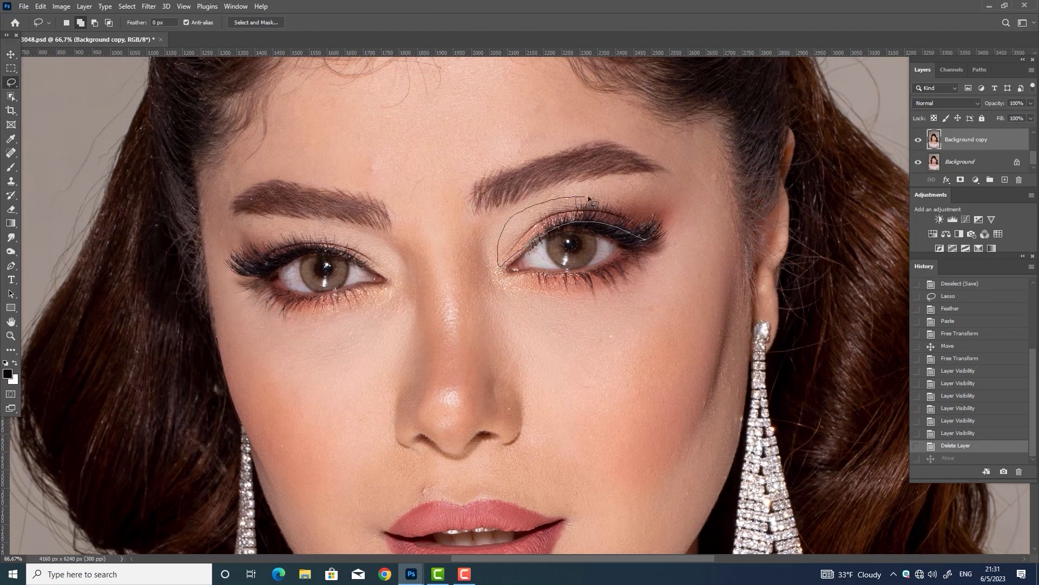
drag(653, 246, 657, 247)
key(shift+F6)
key(Return)
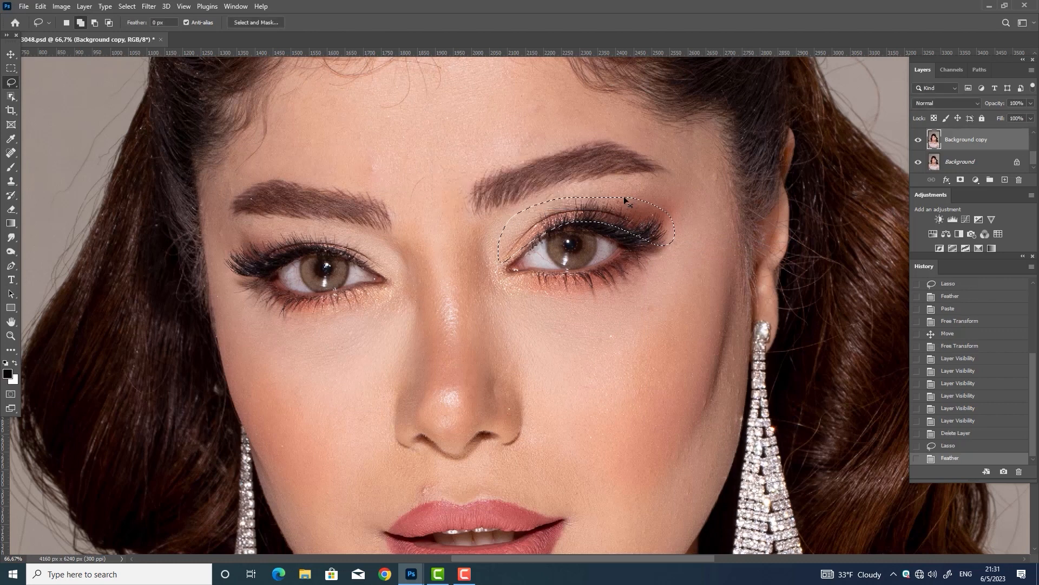
Copy the feathered eye makeup onto a new layer and flip it horizontally
key(ctrl+c)
key(ctrl+v)
key(ctrl+t)
right_click(607, 222)
click(649, 433)
key(Return)
Move the mirrored eye patch over the left eye
key(v)
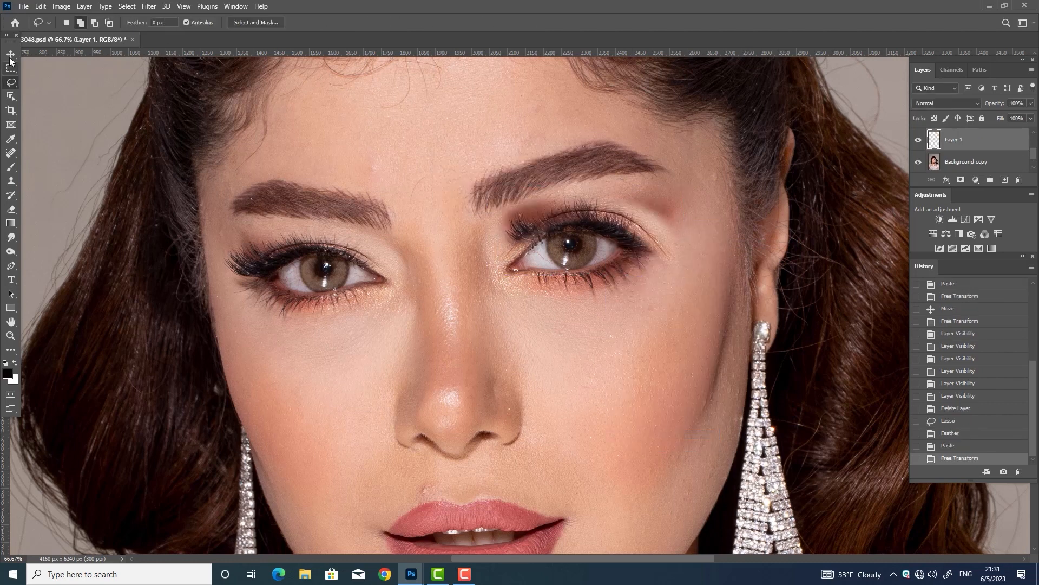
drag(641, 254, 404, 270)
click(917, 141)
click(918, 140)
Rotate and nudge the patch to line up with the left eye, comparing against the original
key(ctrl+t)
drag(501, 345, 507, 334)
drag(370, 249, 361, 251)
key(Return)
click(918, 140)
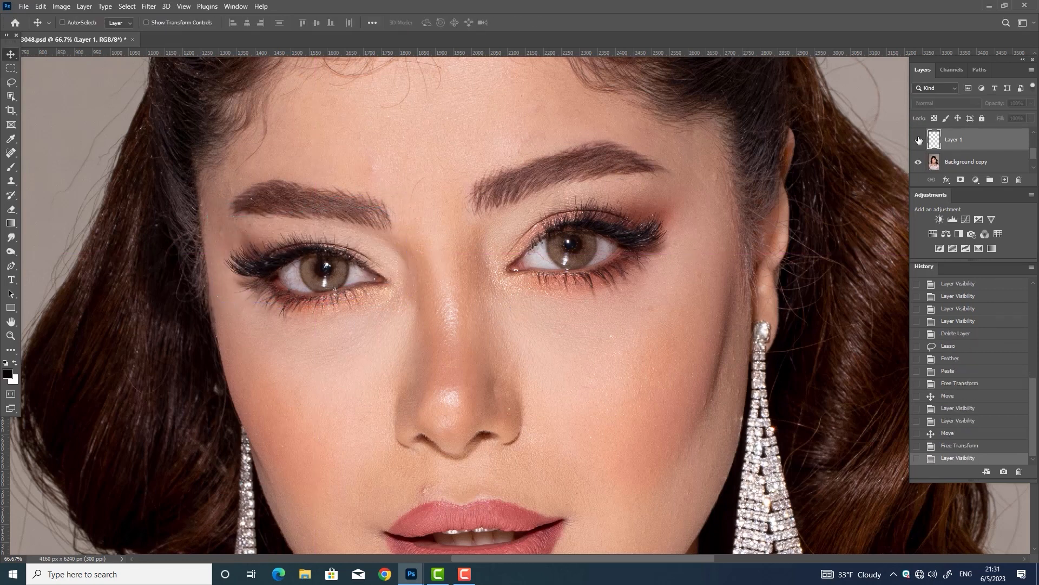
click(918, 140)
click(918, 140)
click(918, 140)
click(919, 140)
click(918, 140)
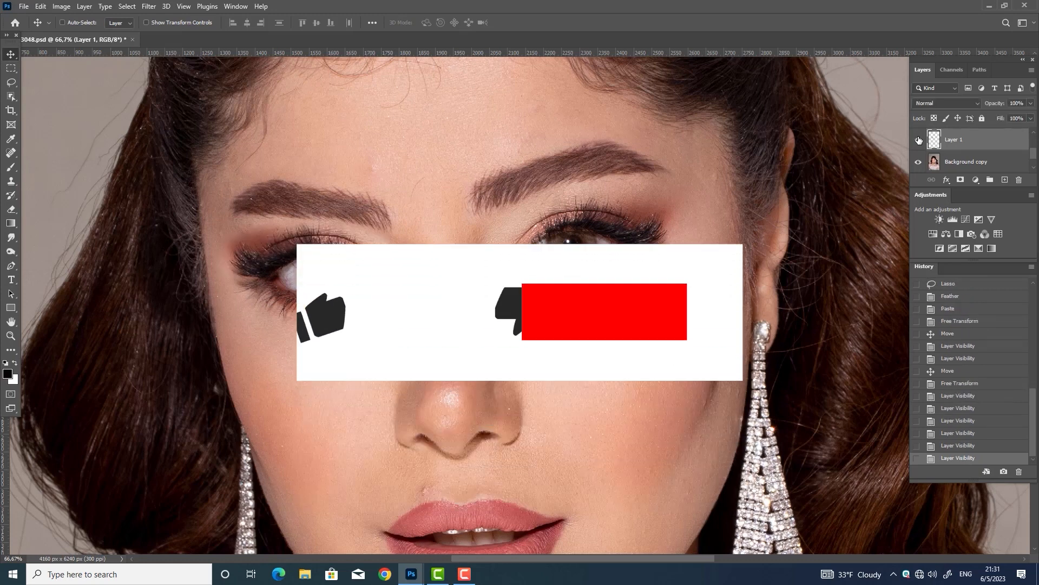
key(Left)
click(919, 140)
click(919, 140)
click(918, 140)
click(919, 140)
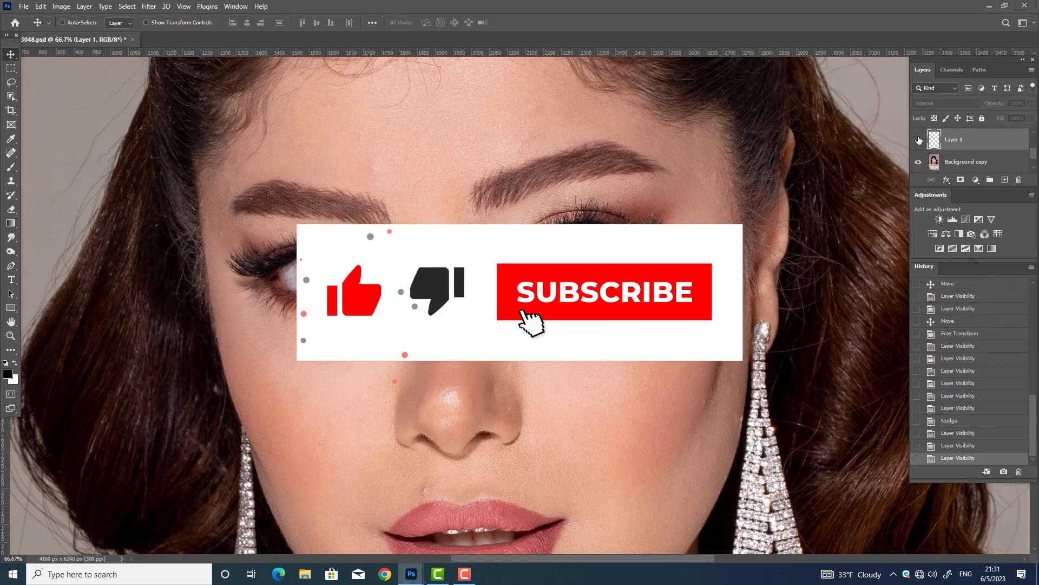
Erase the patch's hard edges with an 80 px eraser
key(e)
key(bracketleft)
key(bracketleft)
key(bracketleft)
key(bracketleft)
key(bracketleft)
key(bracketleft)
key(bracketleft)
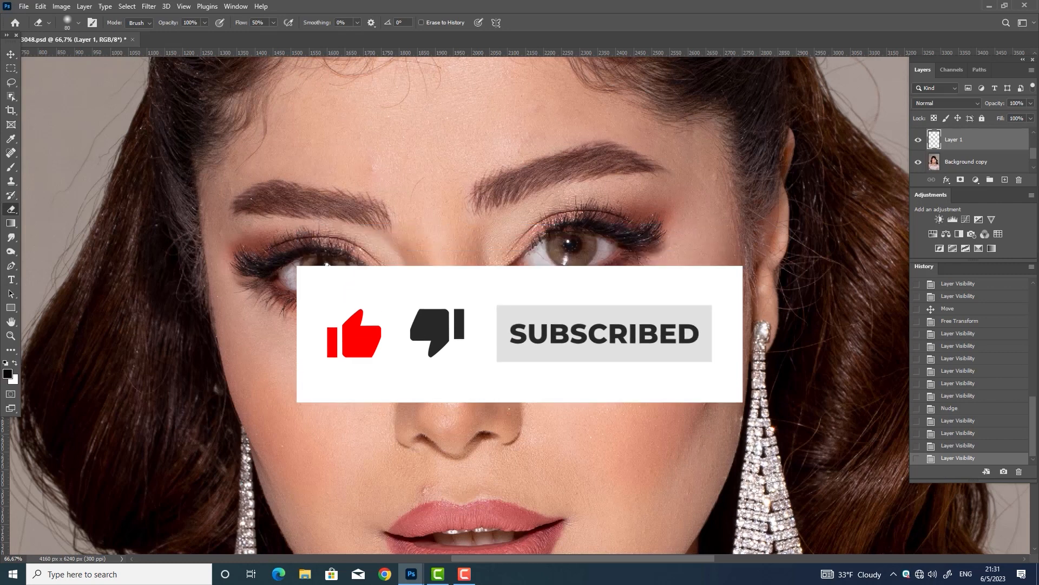
drag(397, 244, 398, 271)
click(918, 141)
click(919, 142)
click(918, 142)
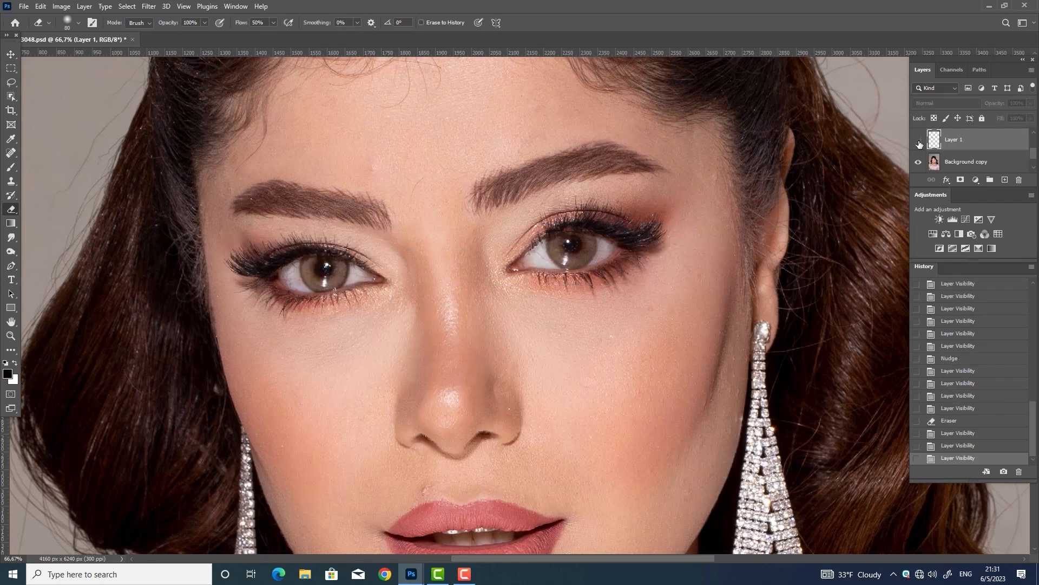
click(919, 141)
Erase the remaining patch edges beside the left eye with a 60 px eraser
key(bracketleft)
key(bracketleft)
drag(304, 268, 307, 275)
click(920, 141)
click(920, 142)
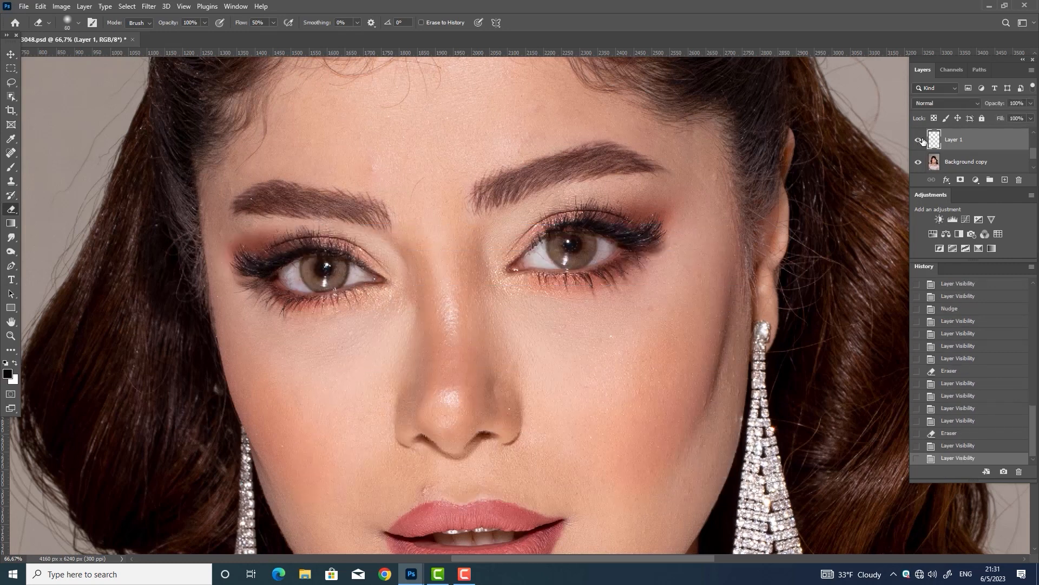
click(349, 219)
click(919, 142)
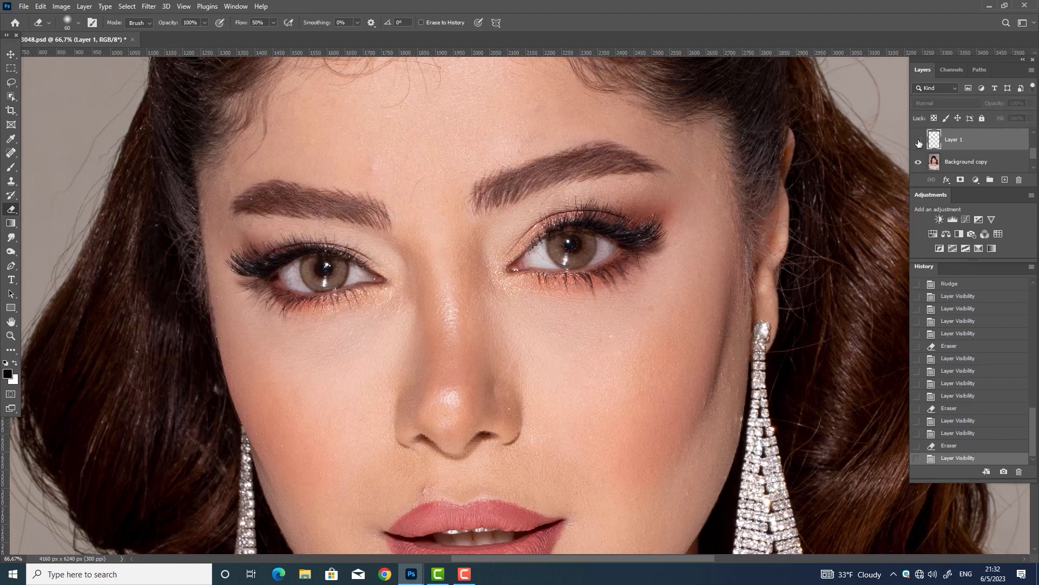
click(919, 144)
Merge the eye patch into the portrait layer and marquee both eyes and brows
ctrl+click(968, 166)
key(ctrl+e)
click(918, 141)
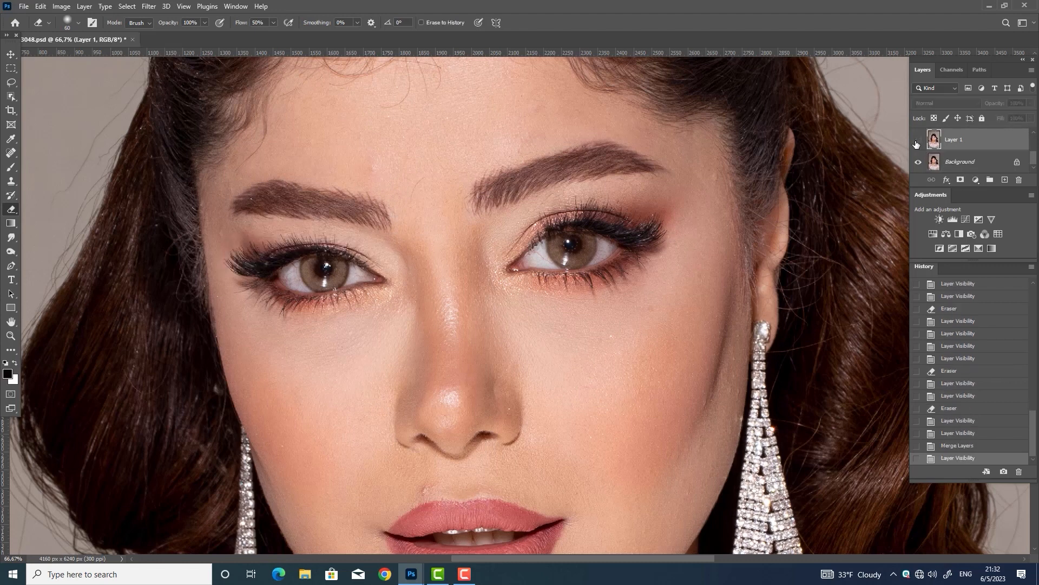
click(918, 142)
click(11, 68)
drag(132, 95, 788, 422)
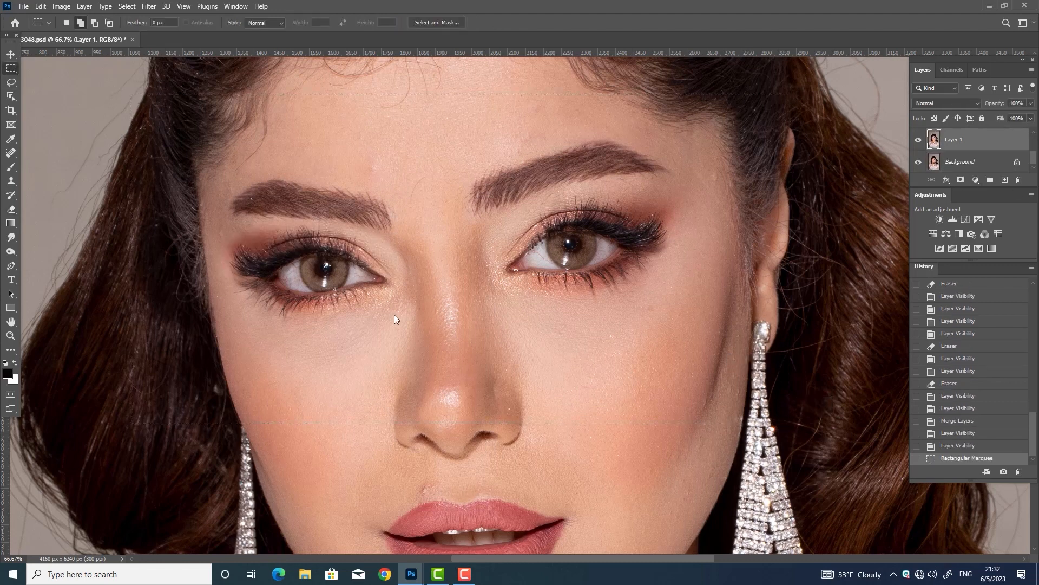
Reshape the eyes in Liquify with a size 70 brush, then deselect
key(ctrl+shift+x)
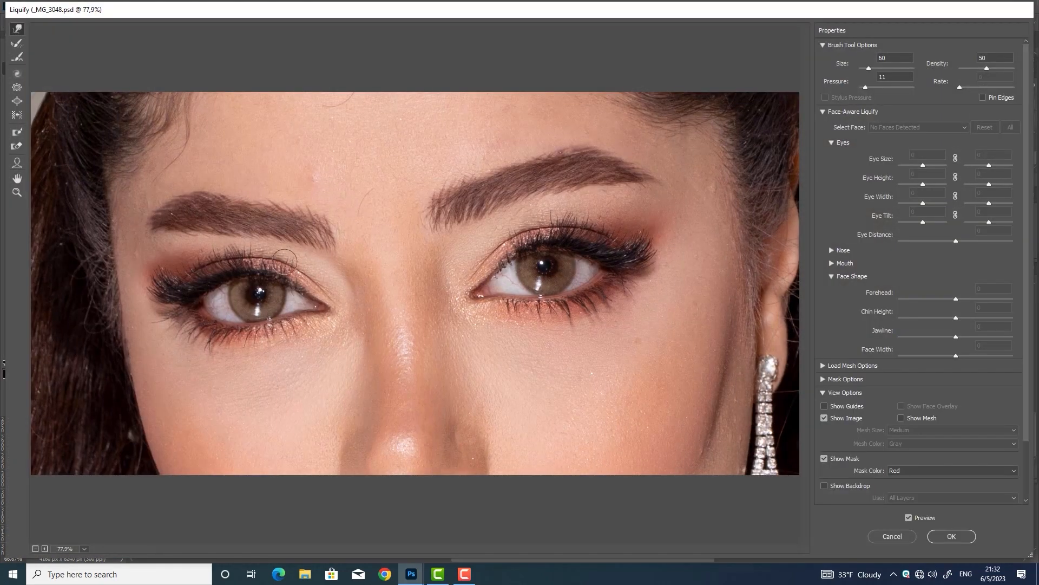
key(bracketright)
key(bracketright)
key(bracketleft)
click(950, 536)
key(ctrl+d)
Start a Polygonal Lasso outline at the right corner of the upper lip
drag(584, 450, 562, 310)
drag(12, 84, 59, 93)
key(ctrl+plus)
key(ctrl+plus)
key(ctrl+minus)
drag(518, 365, 600, 311)
click(613, 301)
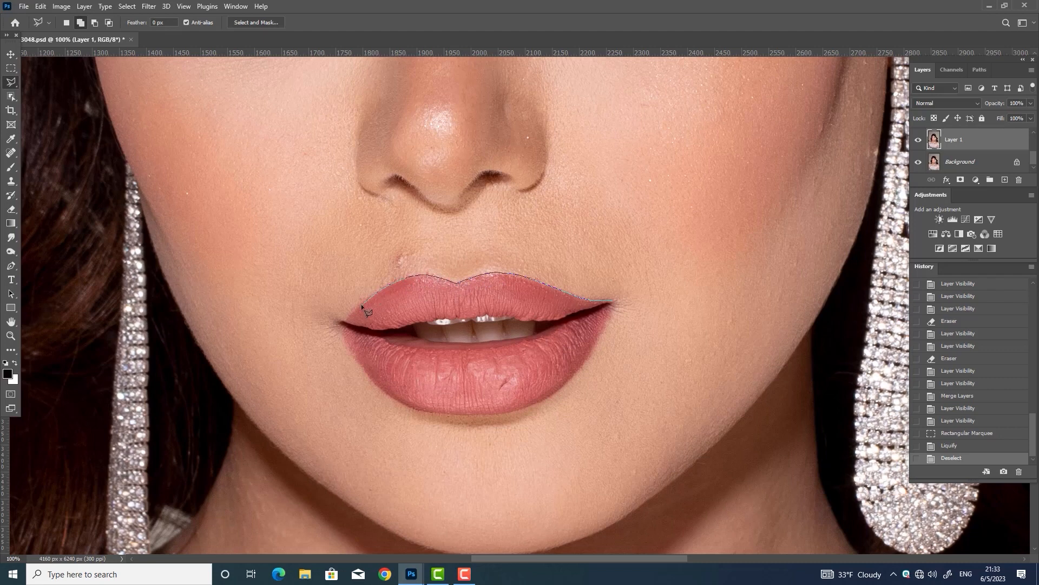
Close the outline around the skin above the upper lip and feather it
click(307, 346)
click(280, 164)
click(688, 117)
click(776, 290)
click(614, 301)
right_click(569, 244)
click(586, 268)
click(574, 180)
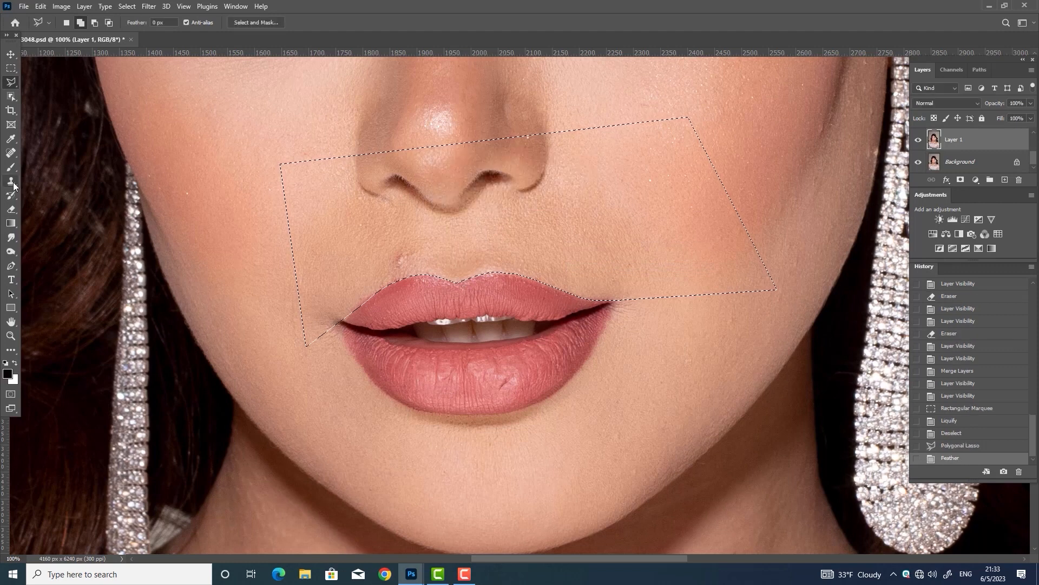
Clone skin texture over the lip peak, then invert and smooth along the upper lip edge
click(11, 182)
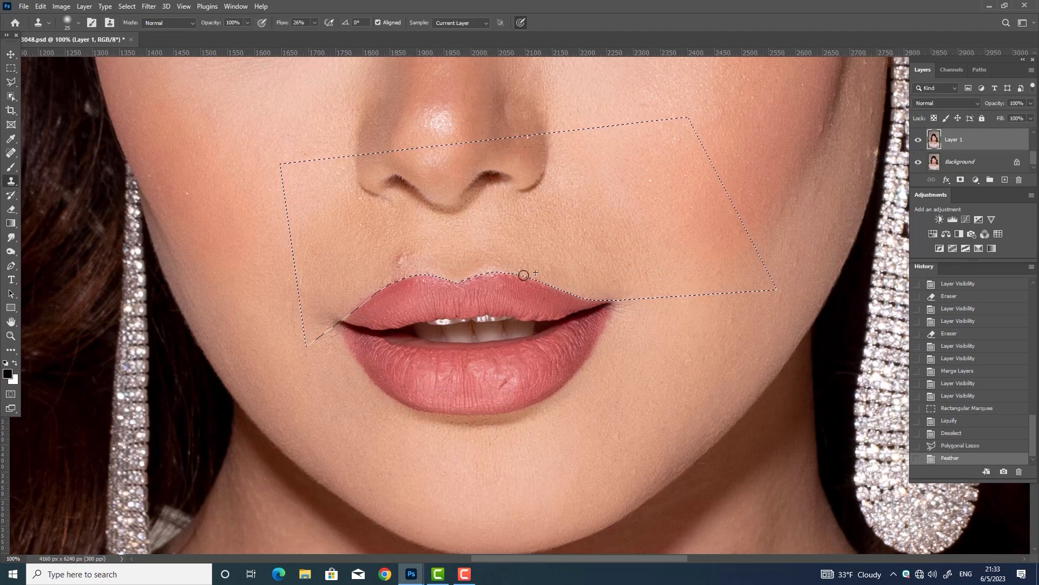
mouse_move(455, 280)
mouse_down()
mouse_move(384, 281)
mouse_move(429, 277)
mouse_move(379, 287)
mouse_move(357, 309)
mouse_up()
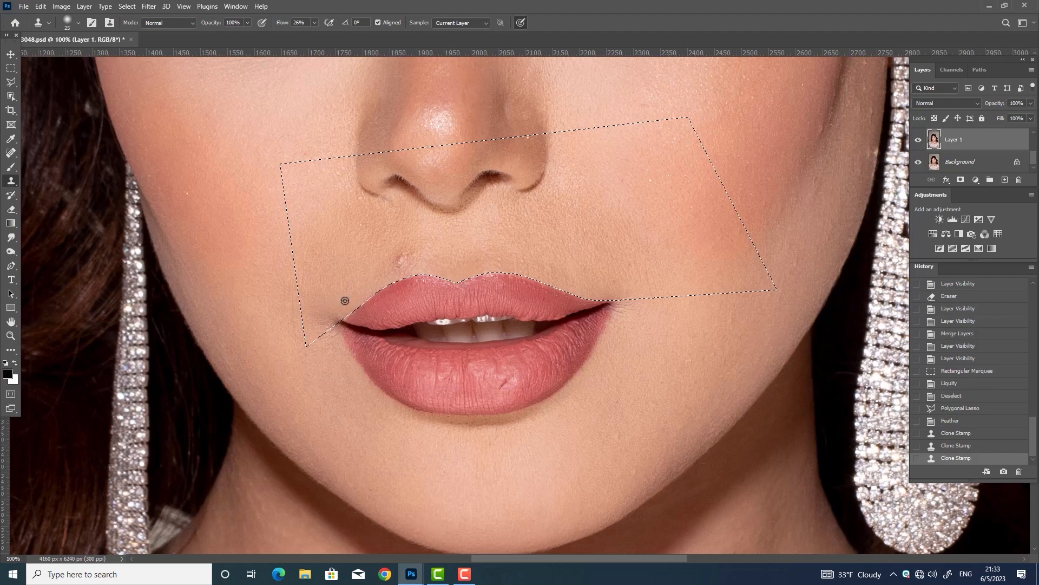
drag(564, 362, 564, 362)
key(ctrl+shift+i)
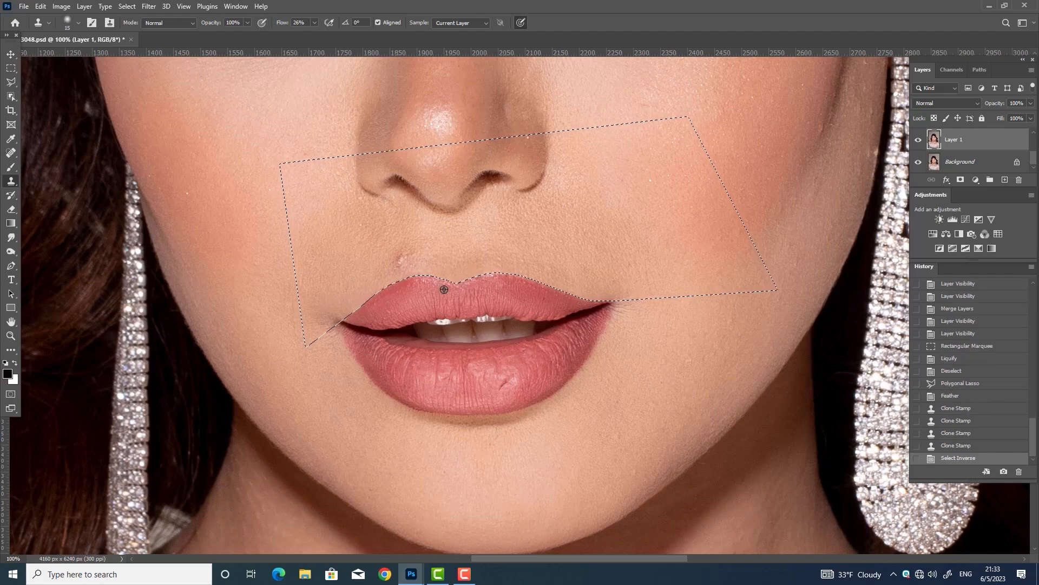
drag(444, 289, 442, 280)
drag(370, 297, 374, 295)
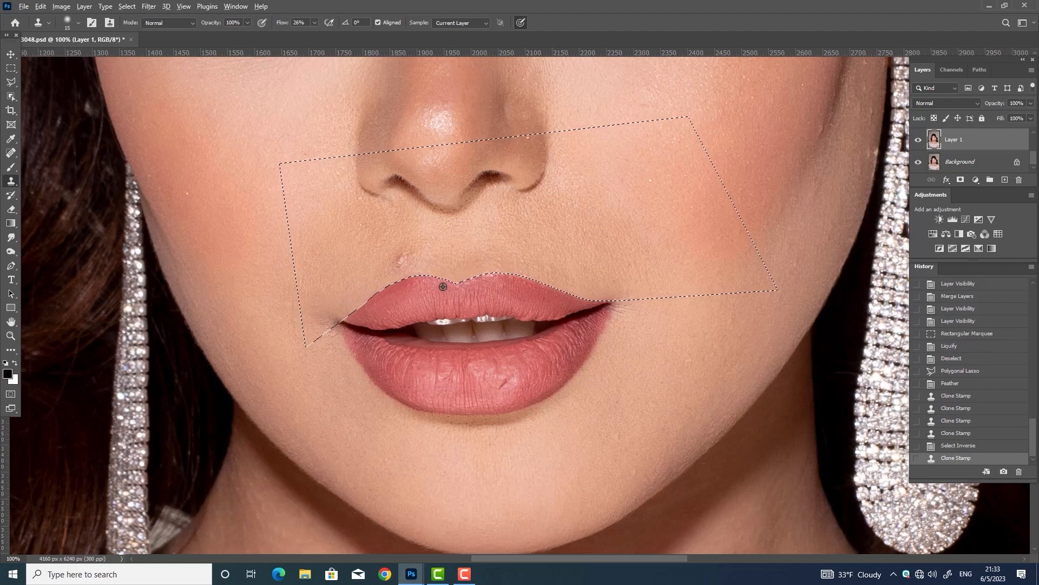
mouse_move(459, 287)
mouse_down()
mouse_move(512, 275)
mouse_move(576, 291)
mouse_move(527, 292)
mouse_move(527, 280)
mouse_move(580, 304)
mouse_up()
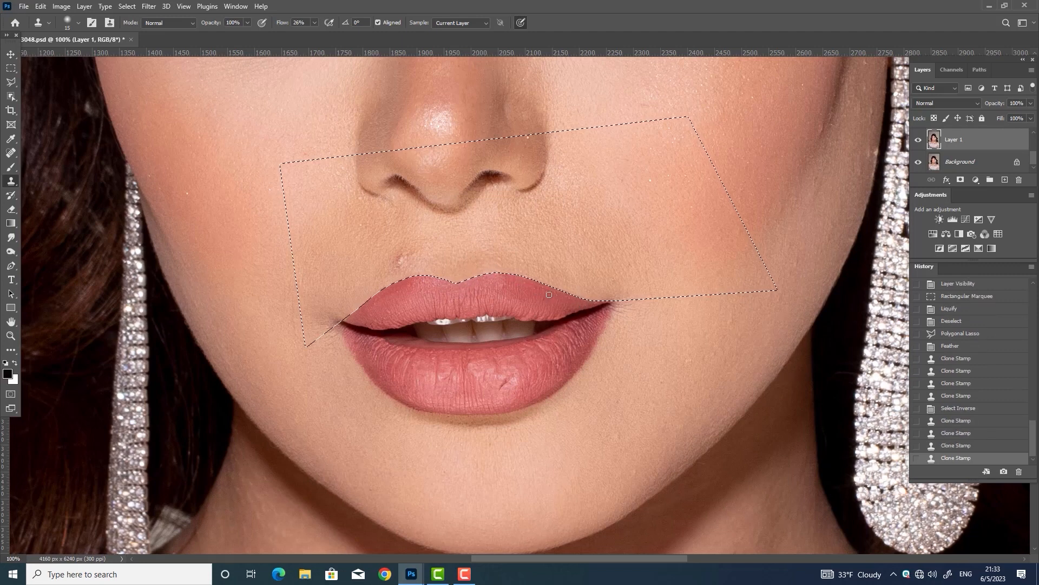
drag(522, 277, 536, 287)
key(ctrl+z)
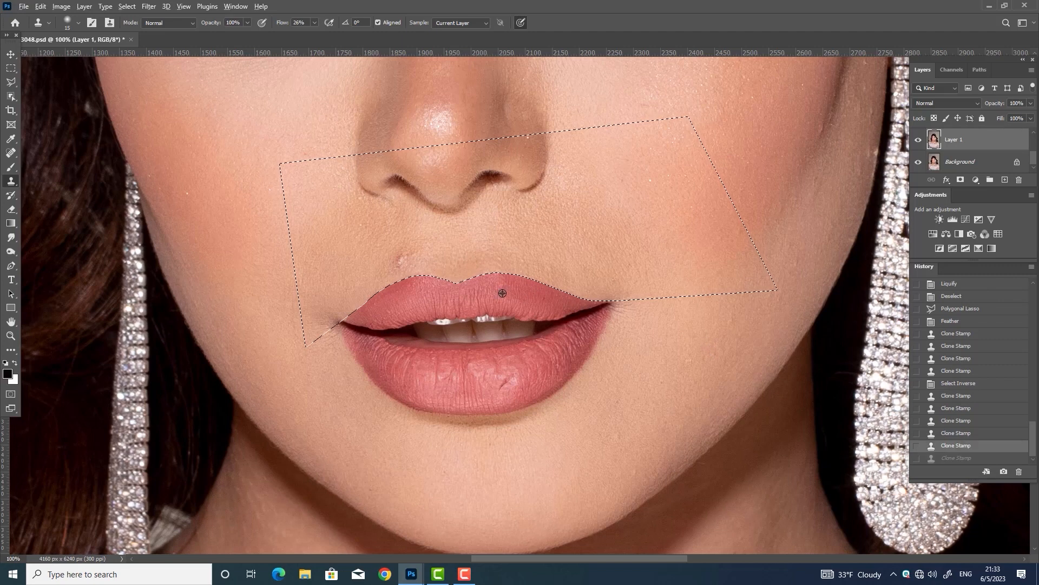
key(ctrl+d)
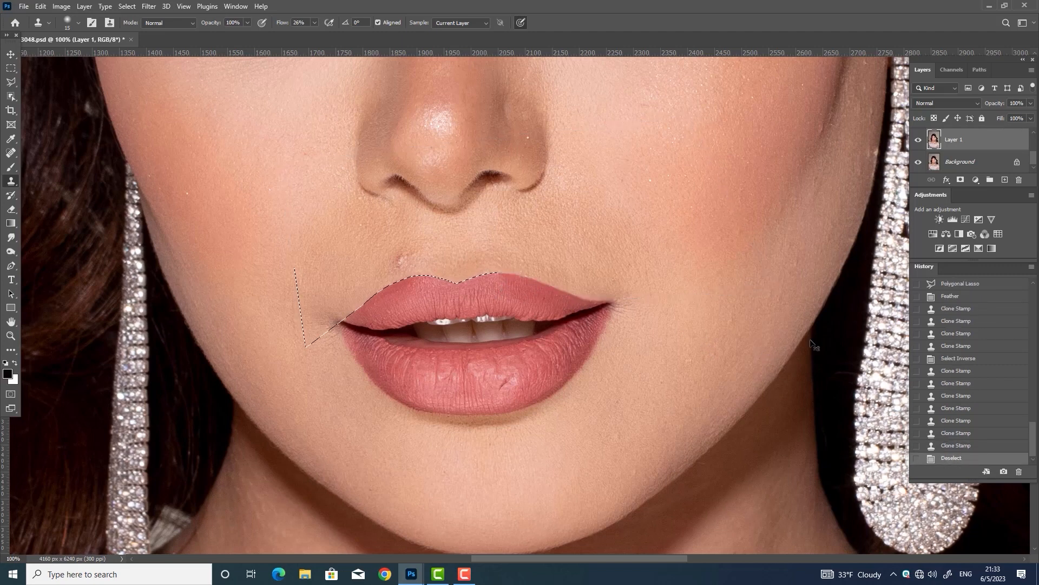
Save the document and marquee the area around the mouth
key(ctrl+s)
key(m)
drag(498, 268, 670, 475)
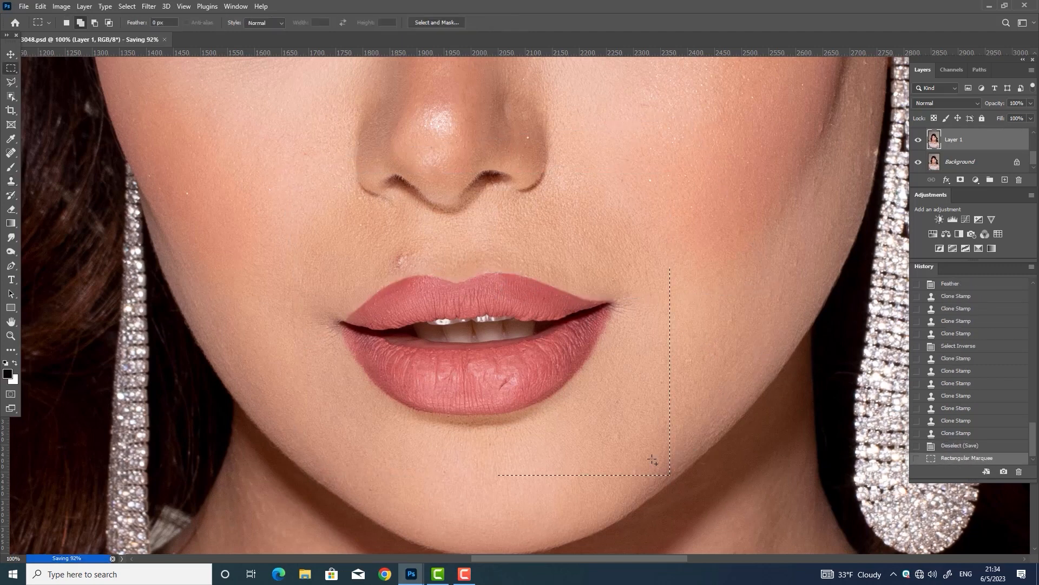
Reshape the lips with Liquify, deselect, and compare before and after
key(ctrl+shift+x)
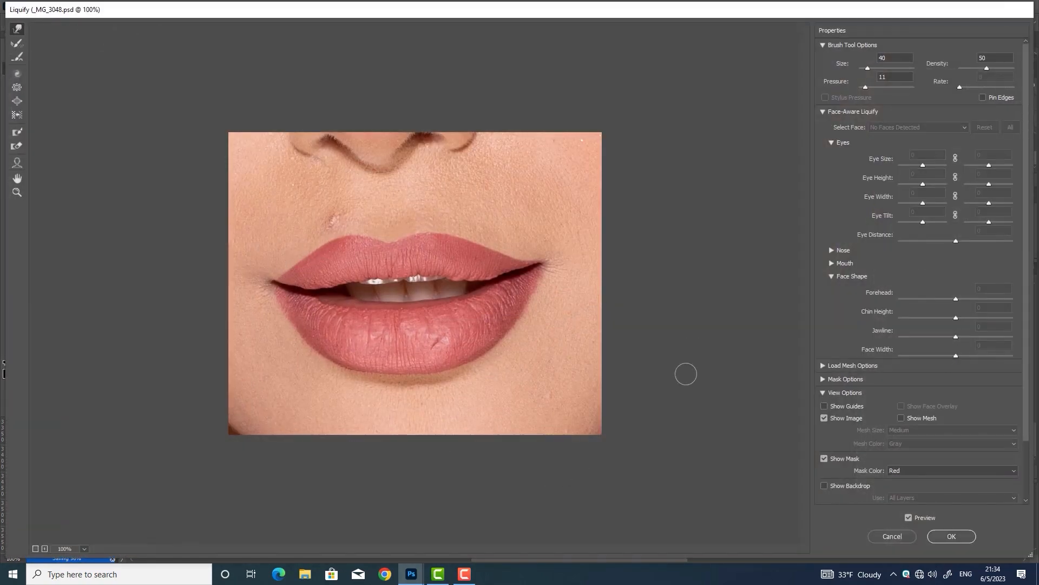
click(966, 537)
key(ctrl+d)
click(919, 141)
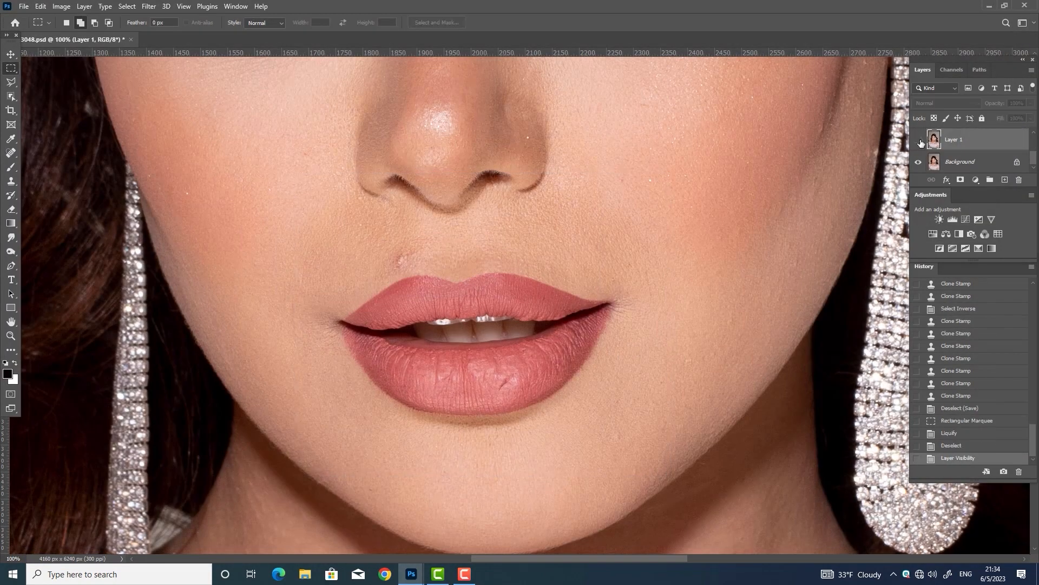
click(919, 140)
Clone clean skin over a spot near the lips, then pick the Polygonal Lasso
key(s)
key(ctrl+plus)
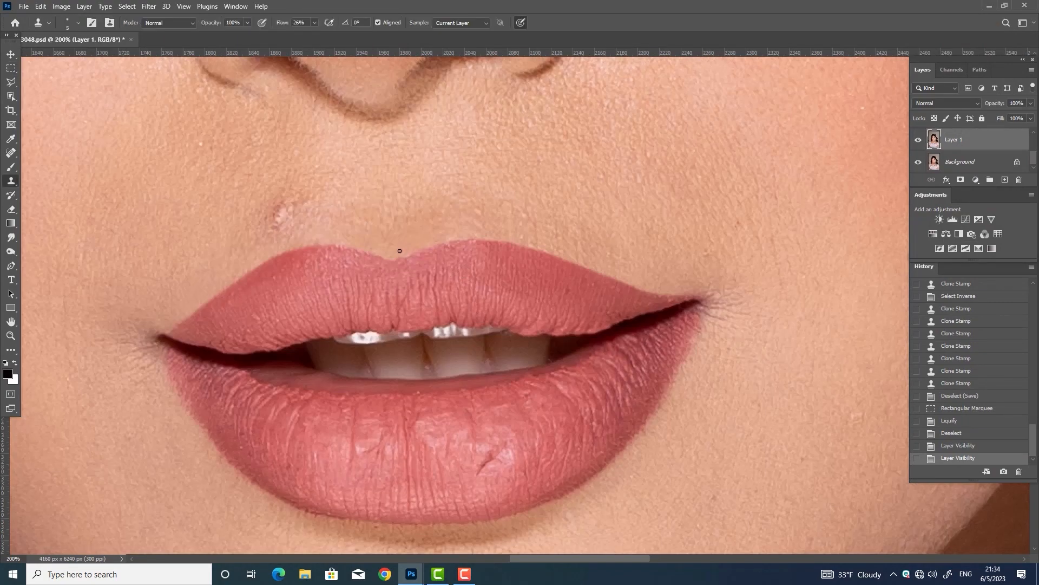
click(401, 256)
key(ctrl+minus)
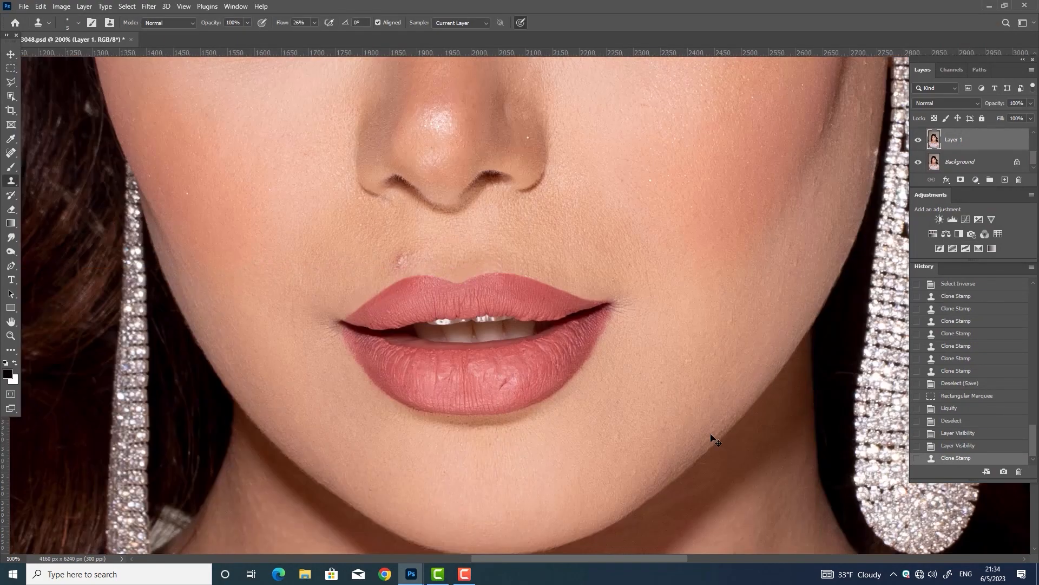
key(l)
scroll(670, 368, down, 1)
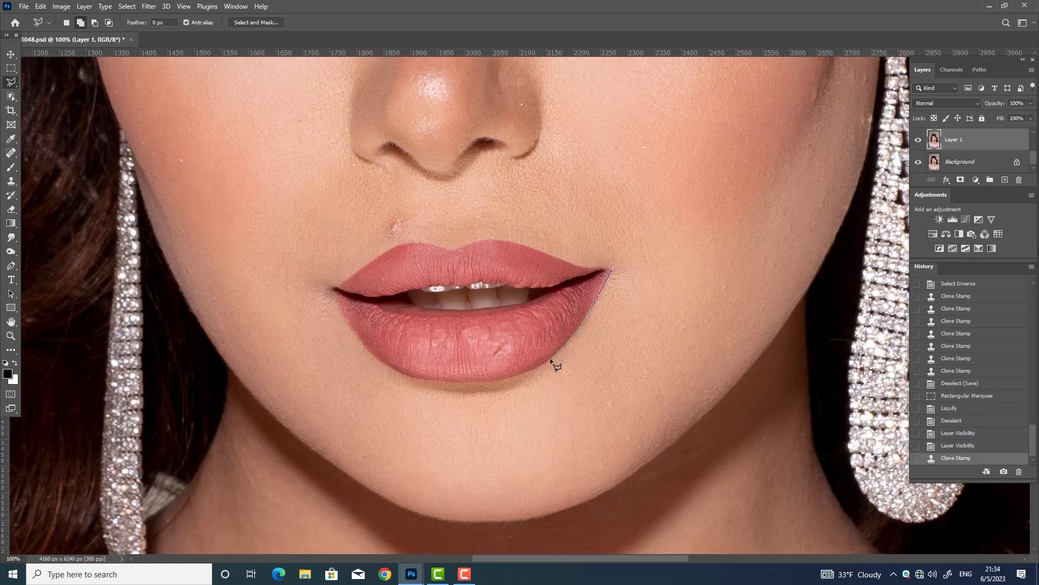
Outline the cheek beside the right lip edge and feather the selection by 1 px
click(582, 404)
click(694, 413)
click(758, 195)
click(632, 209)
click(612, 270)
right_click(645, 322)
click(678, 350)
click(577, 198)
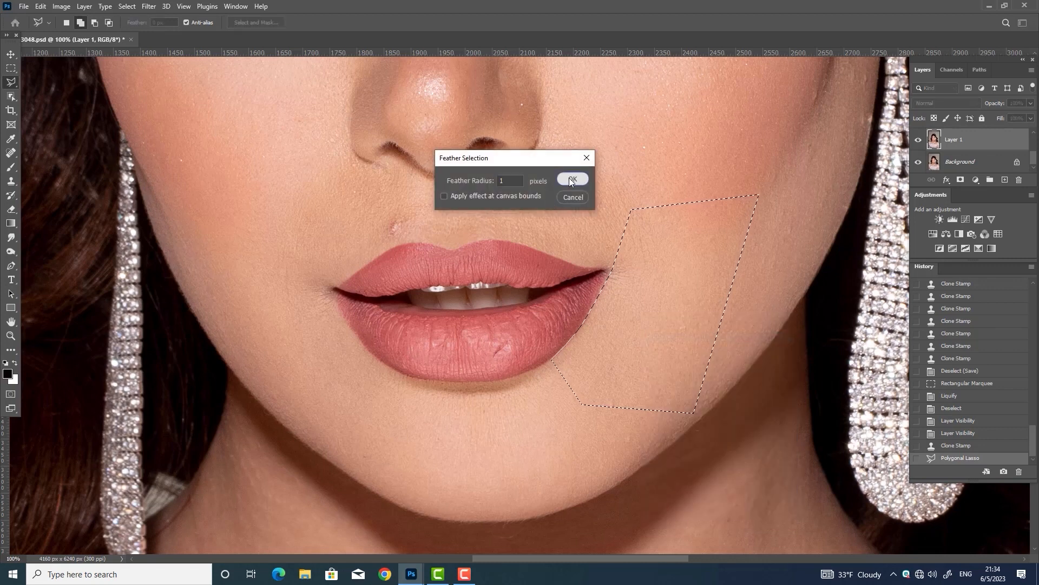
click(571, 180)
Clone clean cheek skin along the right lip edge with a 25 px Clone Stamp
key(s)
key(bracketright)
key(bracketright)
key(bracketright)
key(bracketright)
key(bracketright)
key(bracketright)
key(bracketright)
alt+click(614, 291)
click(615, 274)
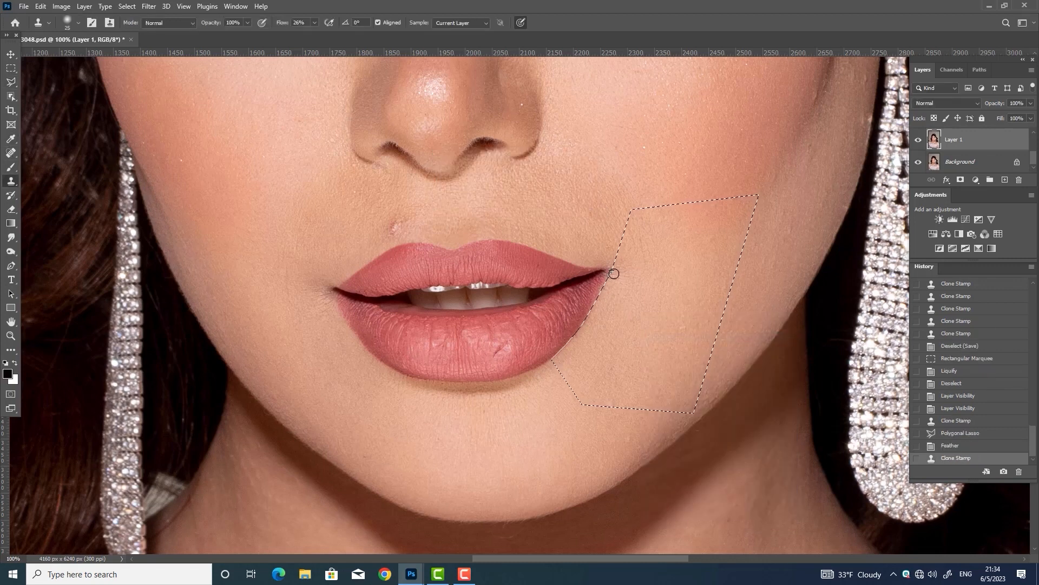
click(613, 276)
click(609, 283)
click(603, 294)
click(596, 306)
click(593, 311)
click(585, 322)
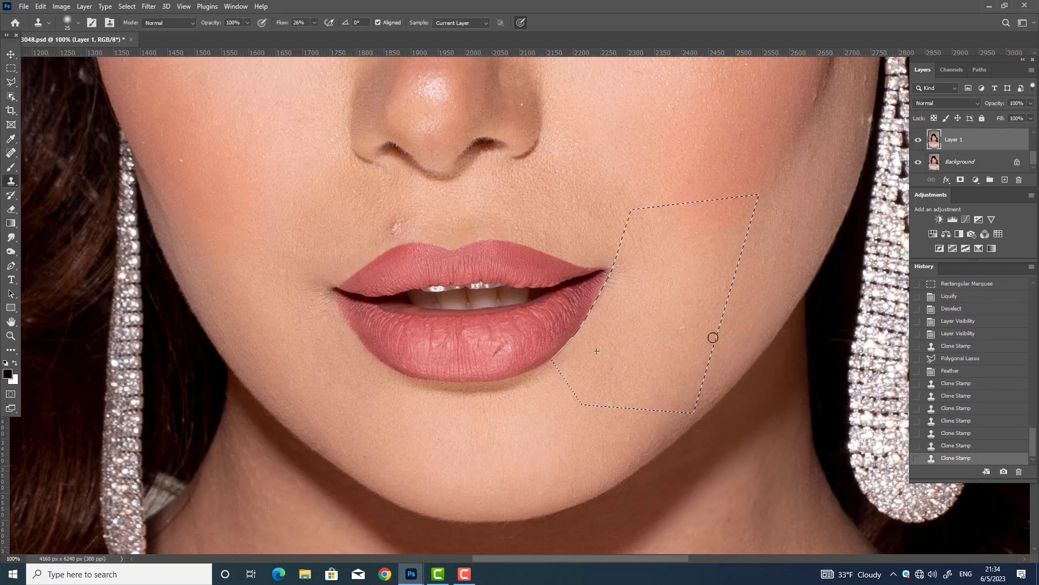
Smooth the right lip edge with one more clone stroke, then deselect
key(ctrl+d)
key(ctrl+z)
drag(601, 297, 610, 280)
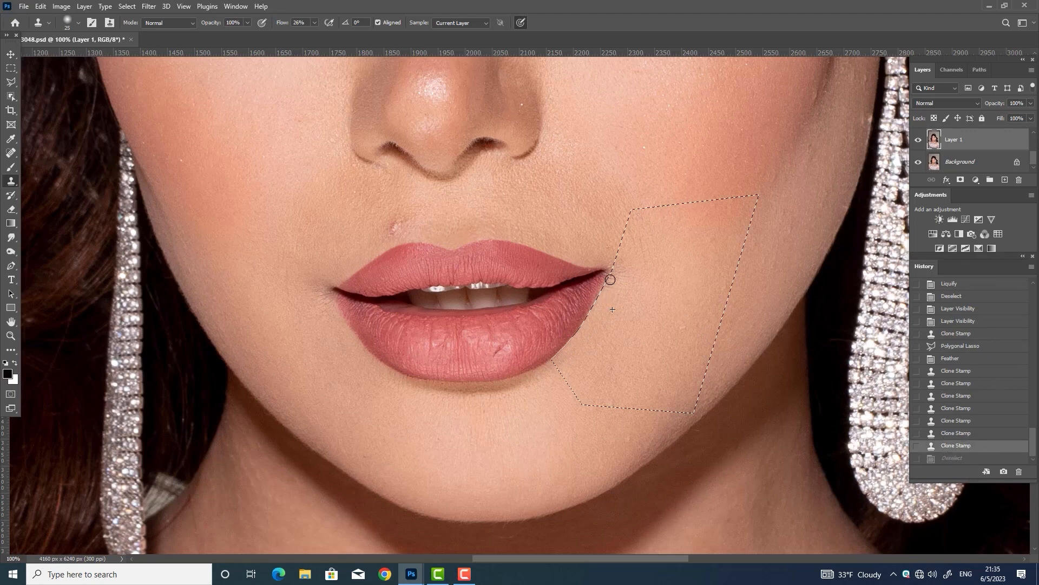
key(ctrl+d)
Outline the cheek beside the left mouth corner with the Polygonal Lasso and feather it
key(l)
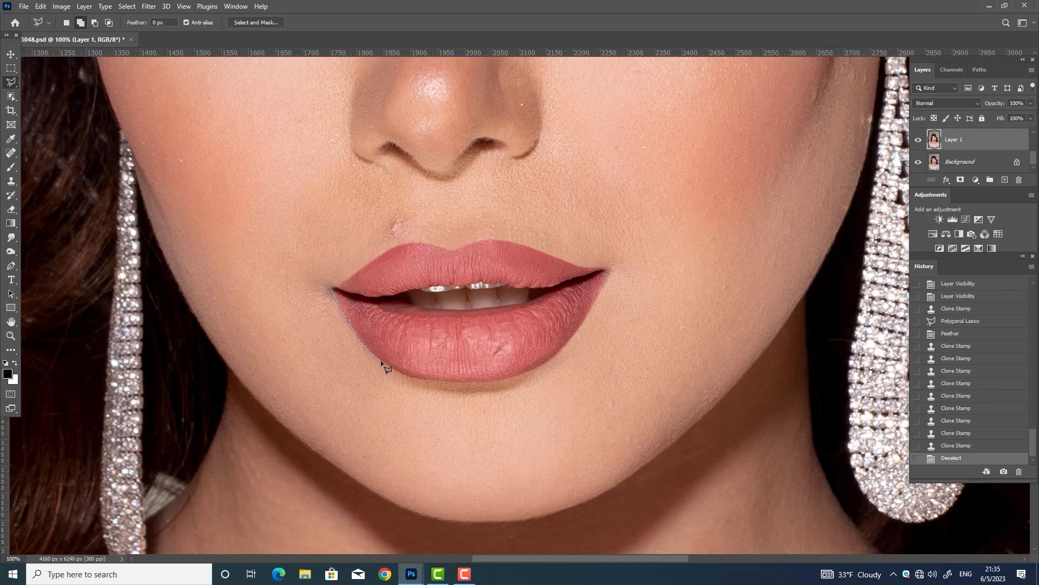
click(418, 390)
click(400, 461)
click(232, 399)
double_click(247, 209)
right_click(332, 162)
click(363, 187)
key(Return)
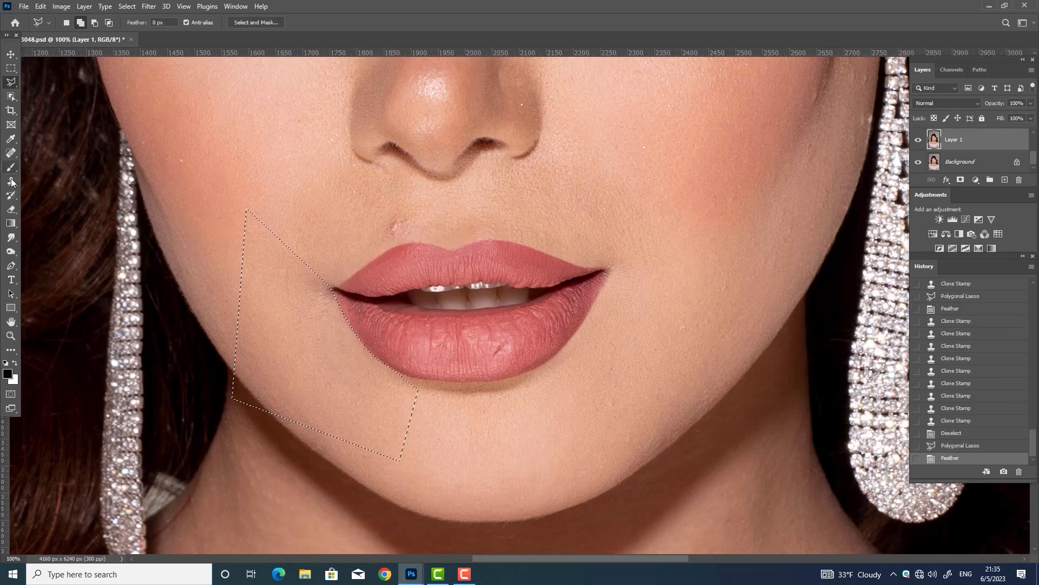
Clone-smooth the skin along the left lip edge and near the lip corner
key(s)
drag(330, 297, 323, 288)
key(ctrl+d)
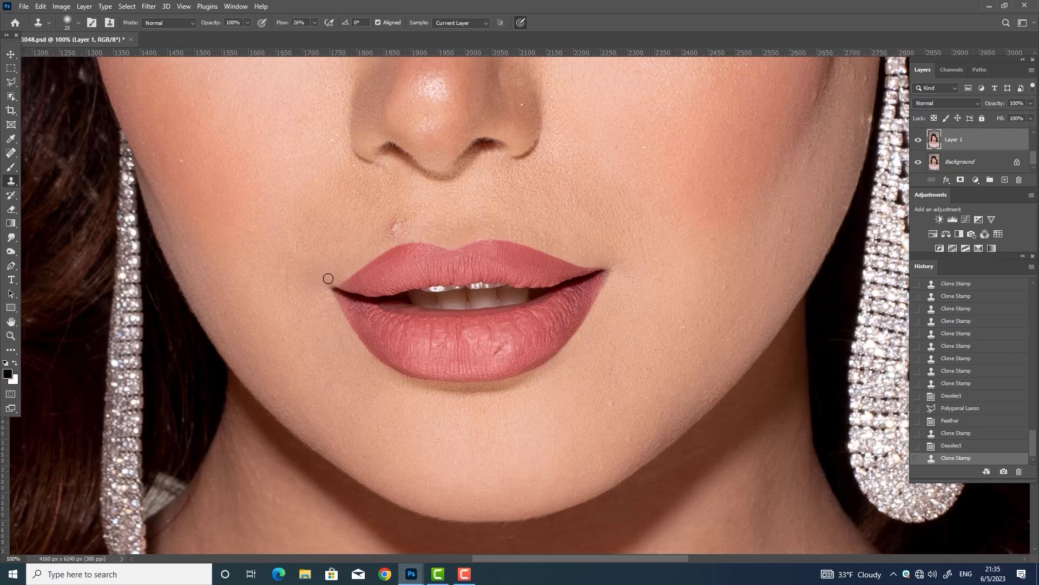
click(317, 288)
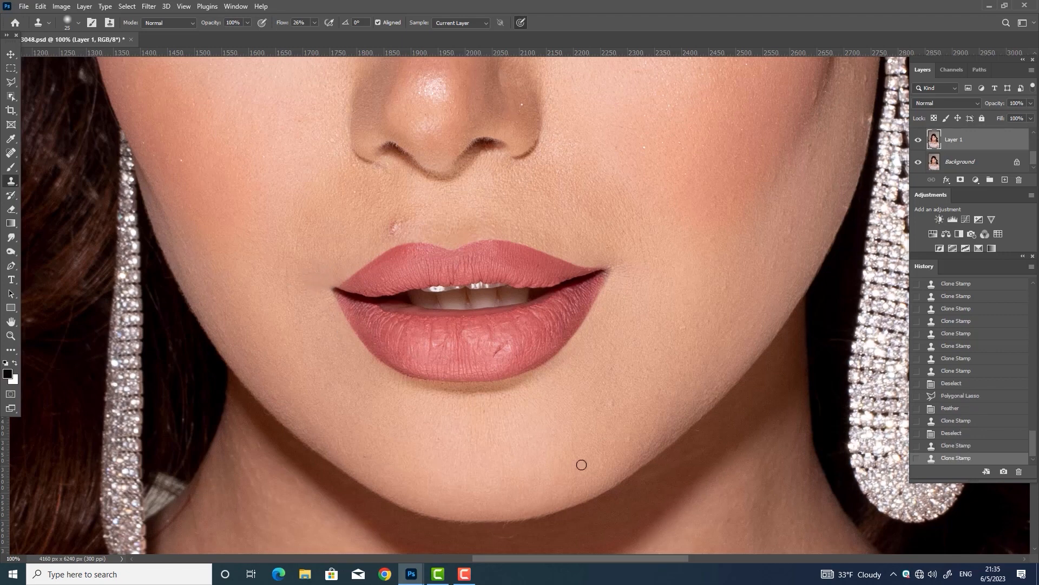
Compare the retouched layer on and off, then save the document
click(918, 140)
click(918, 140)
key(ctrl+s)
Lower the Clone Stamp flow to 13% and smooth skin along the lower lip edge
click(315, 22)
click(308, 35)
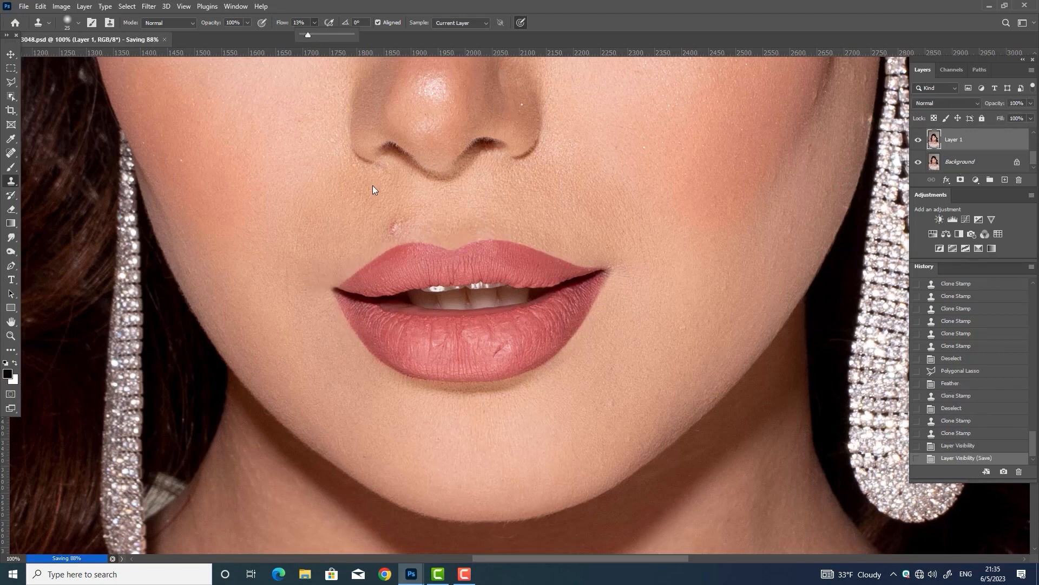
click(379, 323)
drag(434, 320, 469, 319)
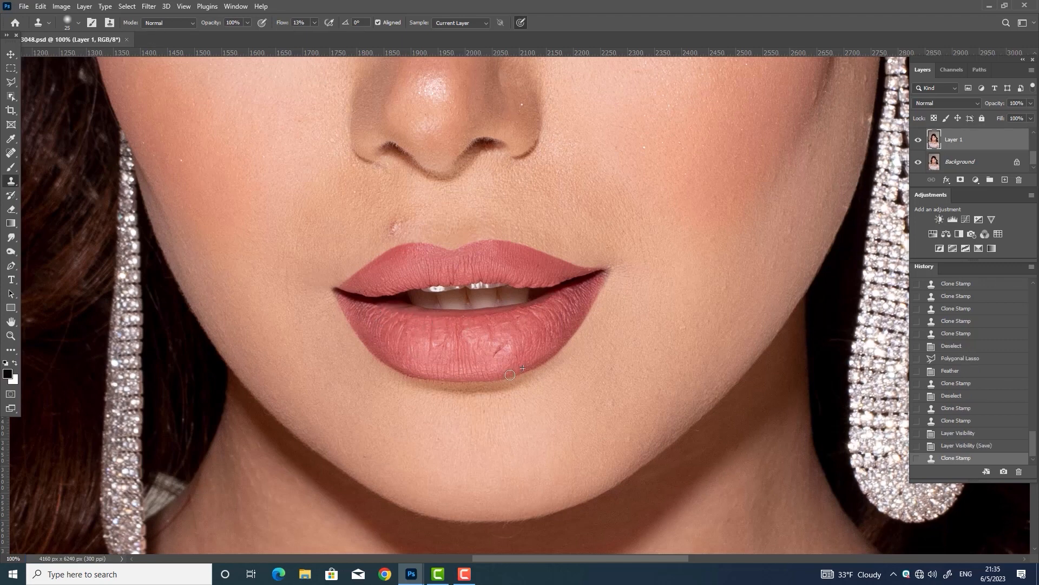
Heal the lower-lip crease and small lip spots with a 20 px Spot Healing Brush
key(j)
key([)
drag(506, 349, 494, 355)
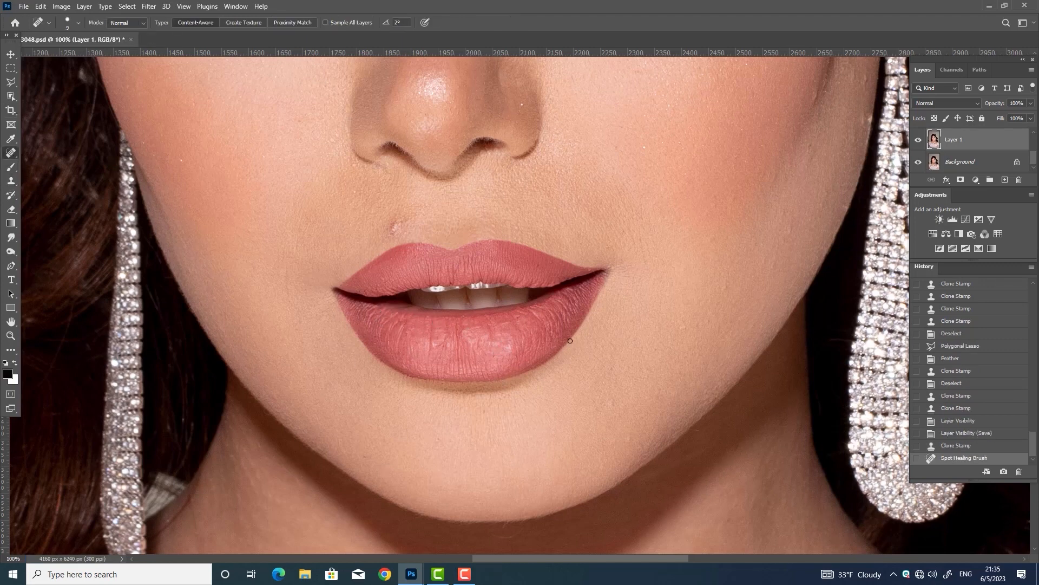
click(505, 323)
click(504, 335)
click(719, 311)
key(])
key(])
click(728, 289)
click(686, 325)
Shrink the healing brush to 15 and heal small spots around the mouth
key([)
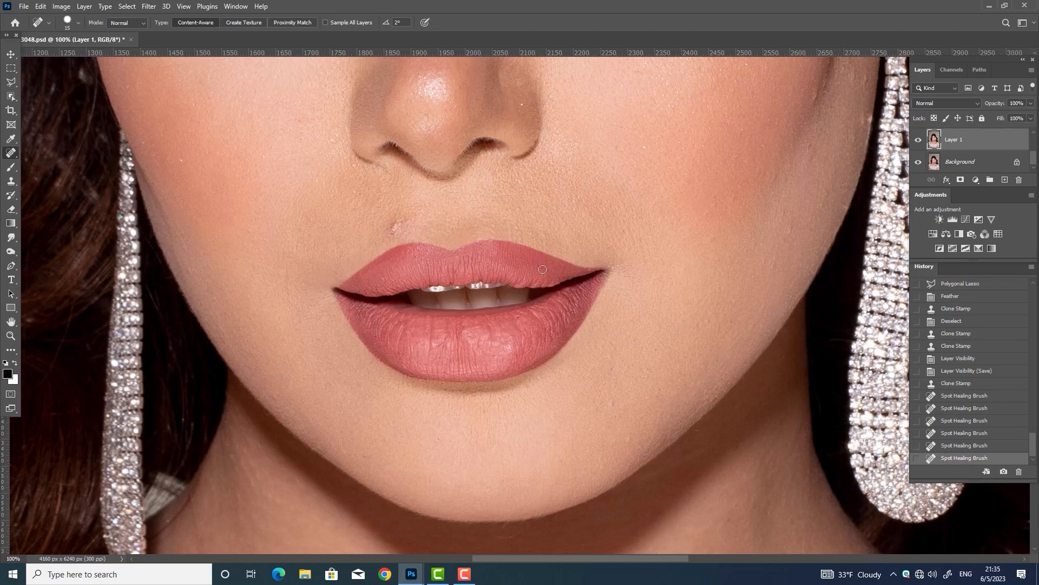
click(522, 104)
click(619, 146)
click(644, 147)
click(689, 211)
Heal the bright specks at the right cheek edge and the dark cheek blemish, then save
key(space)
drag(689, 213, 591, 419)
click(717, 295)
click(717, 304)
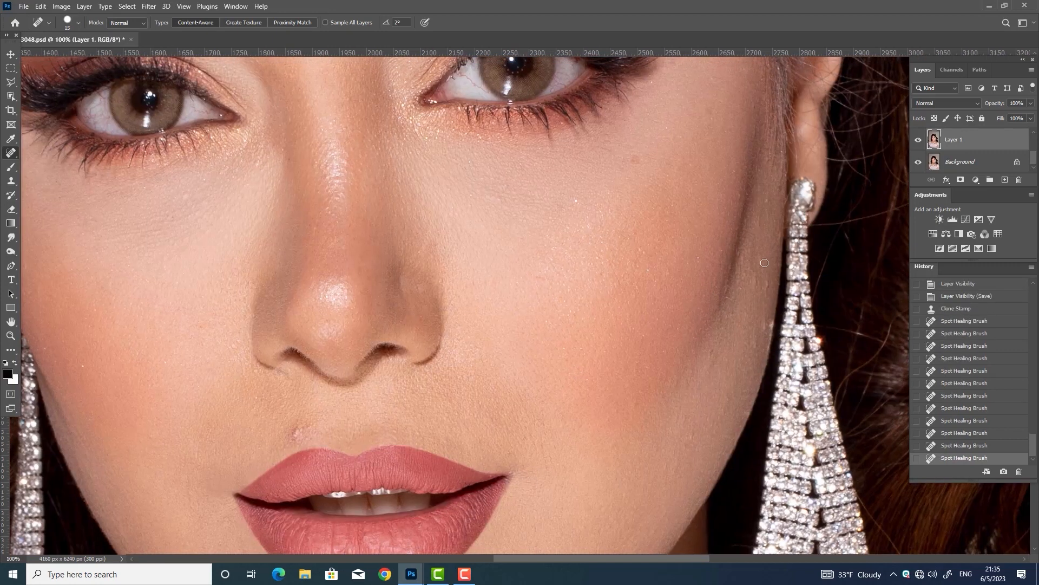
click(753, 286)
click(757, 279)
click(762, 261)
click(577, 200)
click(634, 159)
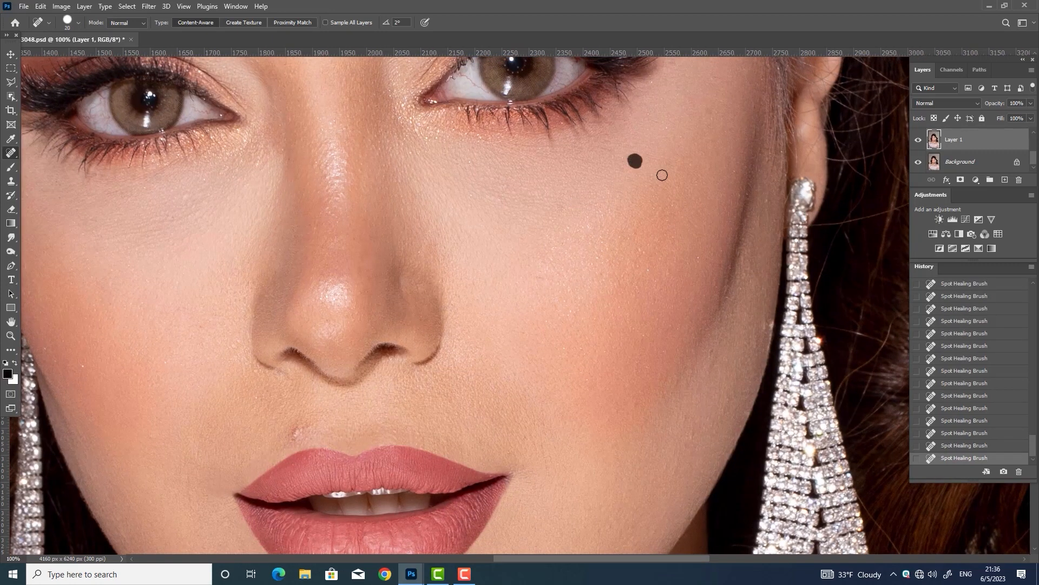
key(ctrl+s)
Heal the spots on the left cheek
drag(401, 276, 402, 287)
click(441, 257)
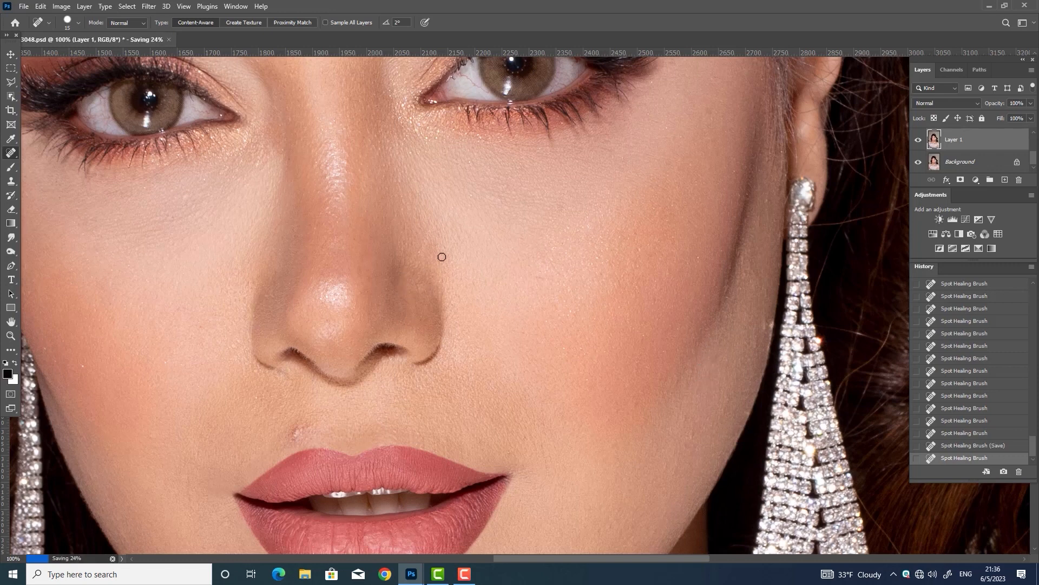
click(545, 276)
key(space)
drag(245, 327, 333, 303)
click(132, 329)
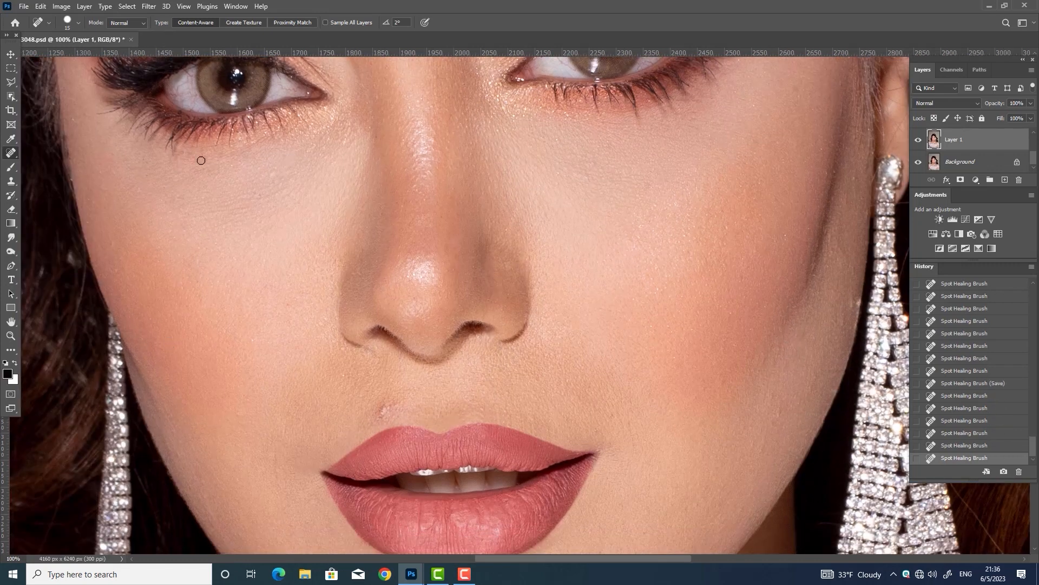
Heal a spot between the eyes and one on the forehead
drag(182, 153, 173, 152)
key(space)
mouse_move(476, 297)
mouse_down()
mouse_move(485, 309)
mouse_move(447, 504)
mouse_up()
click(284, 132)
mouse_move(359, 143)
mouse_down()
mouse_move(340, 179)
mouse_move(435, 339)
mouse_up()
key(space)
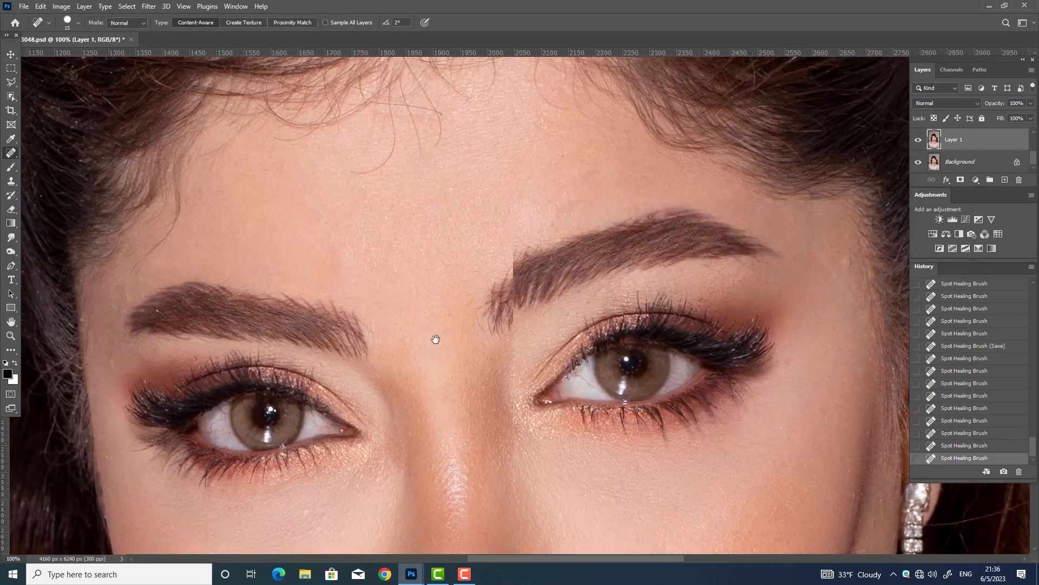
click(336, 269)
Replace a rough forehead patch with clean skin using the Patch Tool
right_click(12, 157)
click(49, 174)
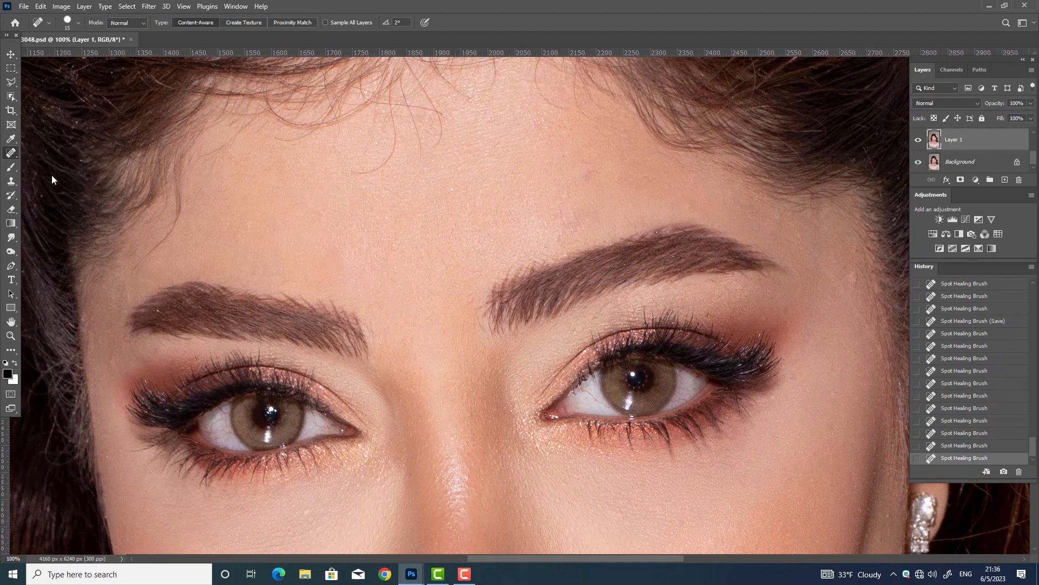
drag(350, 255, 344, 251)
drag(331, 240, 410, 247)
key(ctrl+d)
Spot-heal the remaining blemishes across the forehead
right_click(12, 154)
click(50, 152)
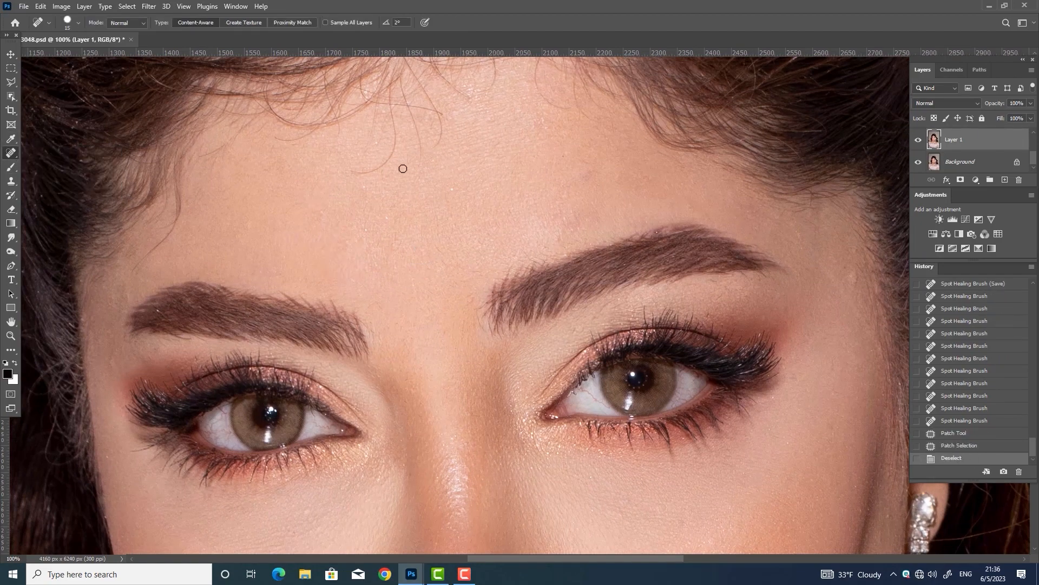
click(385, 218)
click(450, 189)
click(158, 310)
click(114, 376)
click(262, 289)
Heal the right temple blemishes and a blemish streak on the forehead
click(567, 153)
click(823, 277)
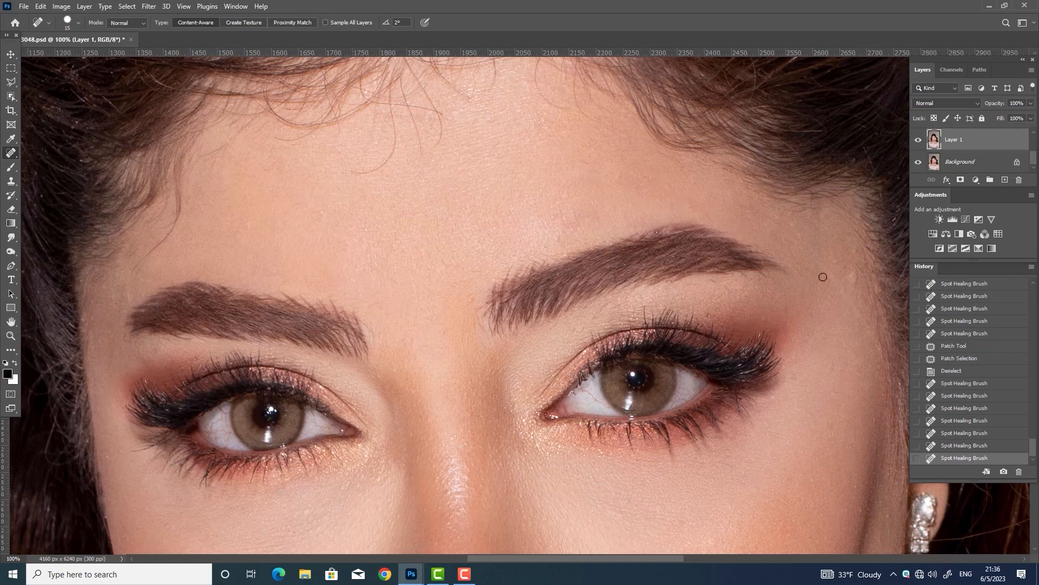
drag(854, 271, 877, 340)
click(852, 281)
click(717, 315)
Paint away stray hairs on the forehead and at the hairline
drag(402, 150, 410, 253)
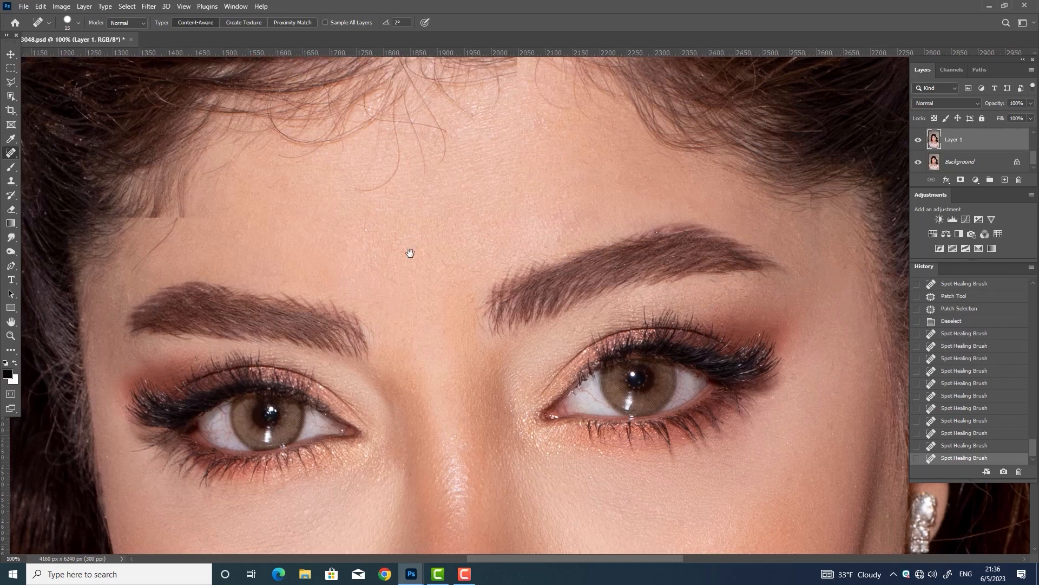
drag(400, 212, 380, 270)
mouse_move(427, 246)
mouse_down()
mouse_move(428, 266)
mouse_move(445, 211)
mouse_move(360, 213)
mouse_move(323, 228)
mouse_up()
drag(384, 200, 398, 196)
mouse_move(332, 233)
mouse_down()
mouse_move(292, 227)
mouse_move(272, 208)
mouse_up()
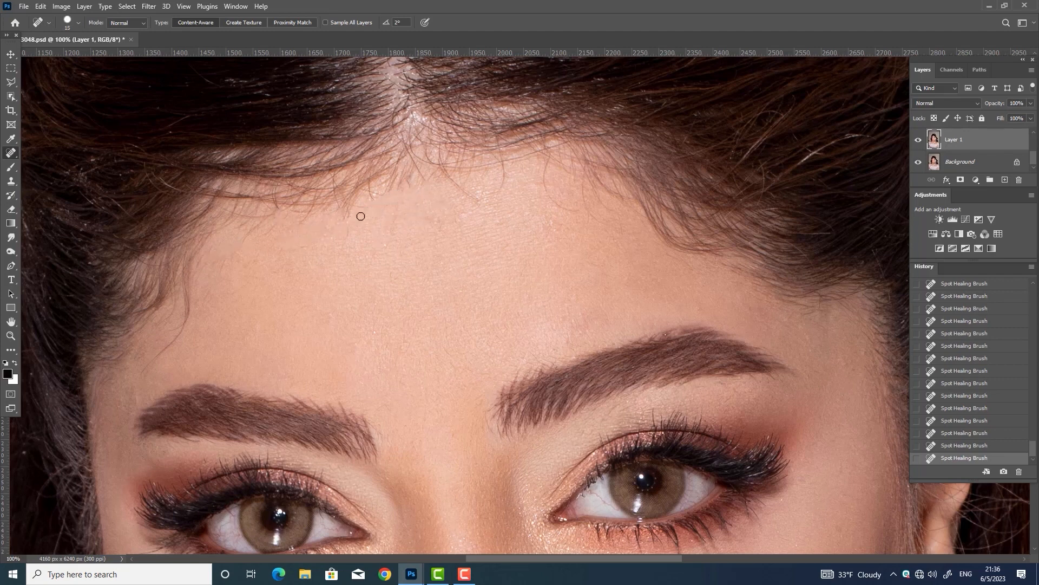
mouse_move(361, 216)
mouse_down()
mouse_move(376, 178)
mouse_move(345, 234)
mouse_move(380, 191)
mouse_up()
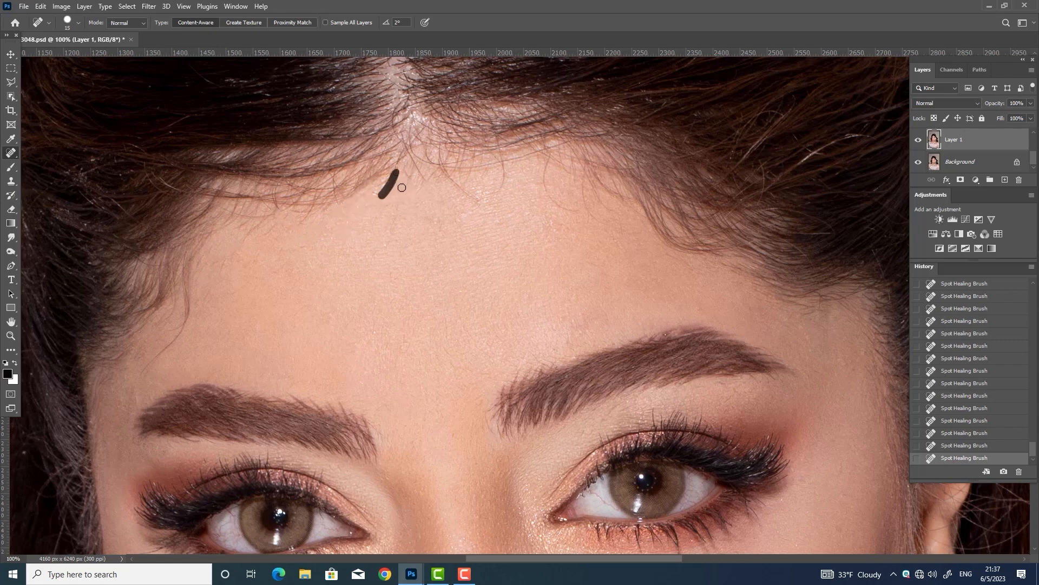
drag(482, 204, 440, 162)
Shrink the healing brush to 10 and heal the remaining hairline flyaways
key(bracketleft)
drag(503, 188, 503, 156)
mouse_move(577, 209)
mouse_down()
mouse_move(534, 153)
mouse_move(438, 164)
mouse_move(407, 150)
mouse_up()
drag(426, 152, 426, 158)
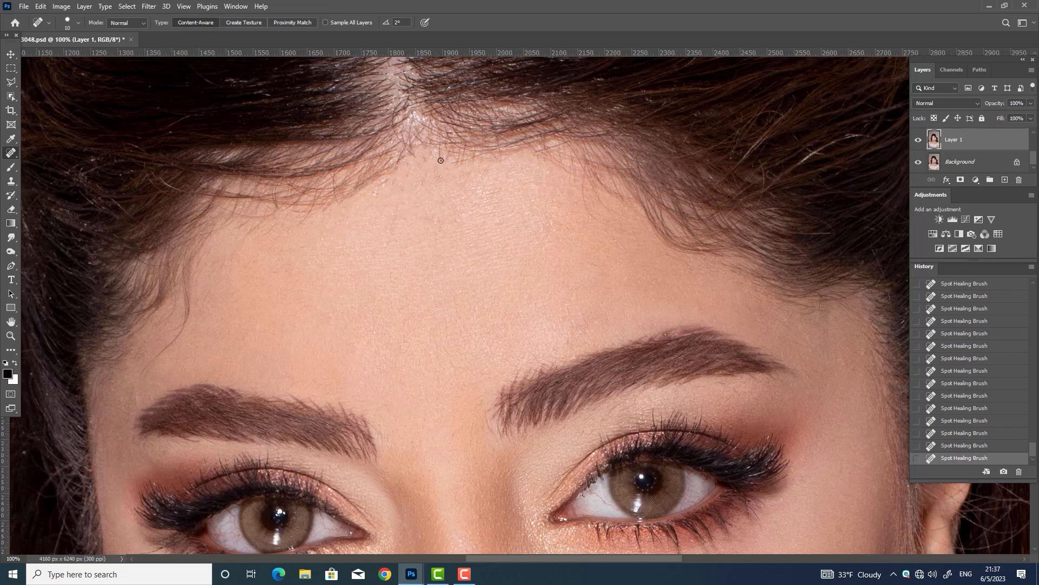
right_click(11, 153)
click(50, 173)
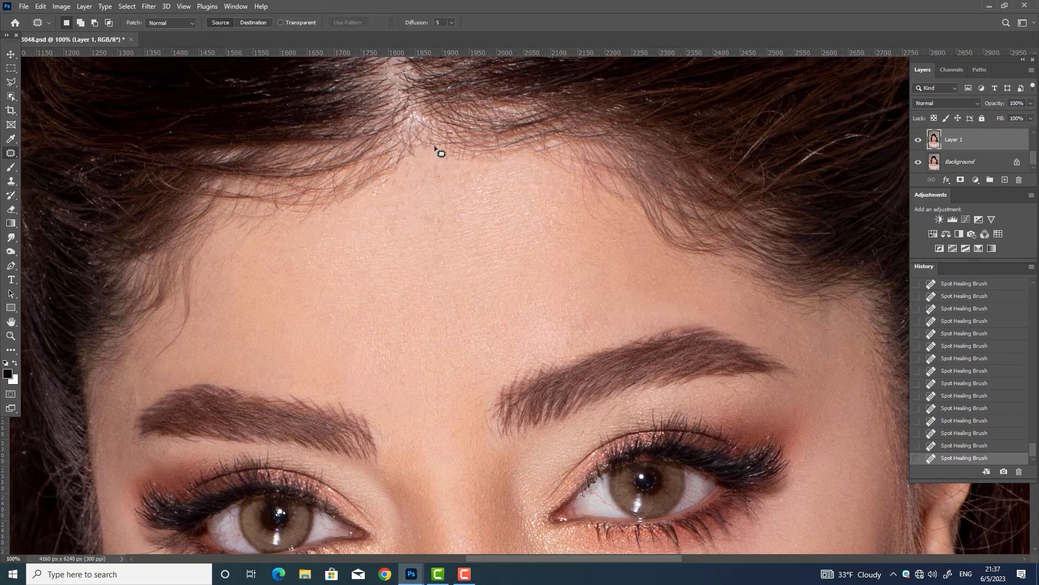
Patch two hairline areas with clean skin from below
drag(438, 150, 435, 153)
drag(450, 176, 448, 226)
key(ctrl+d)
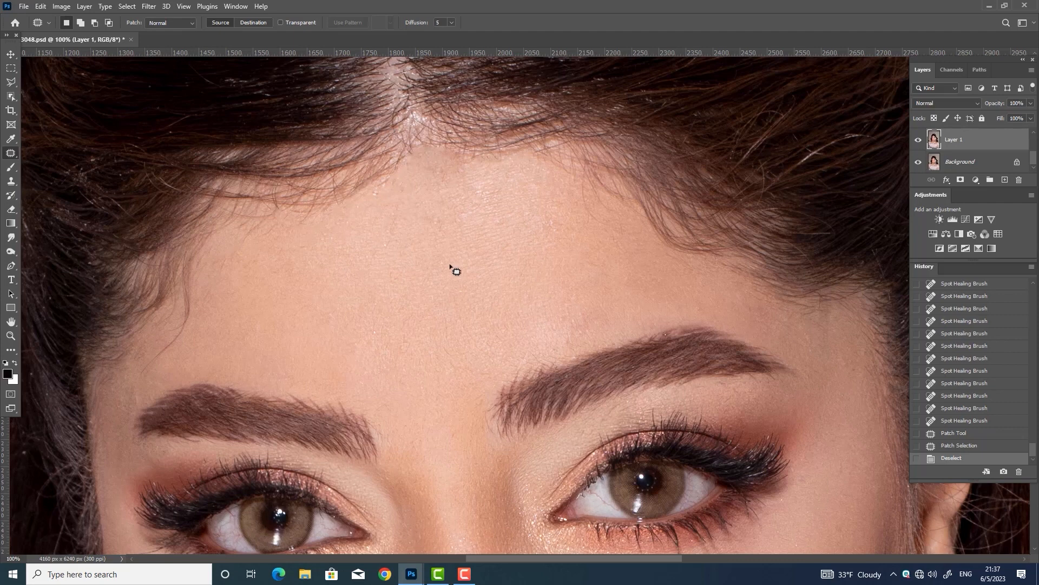
mouse_move(351, 169)
mouse_down()
mouse_move(401, 178)
mouse_move(401, 244)
mouse_up()
key(ctrl+d)
Clone clean forehead skin over rough spots and stray hairs along the hairline
click(19, 180)
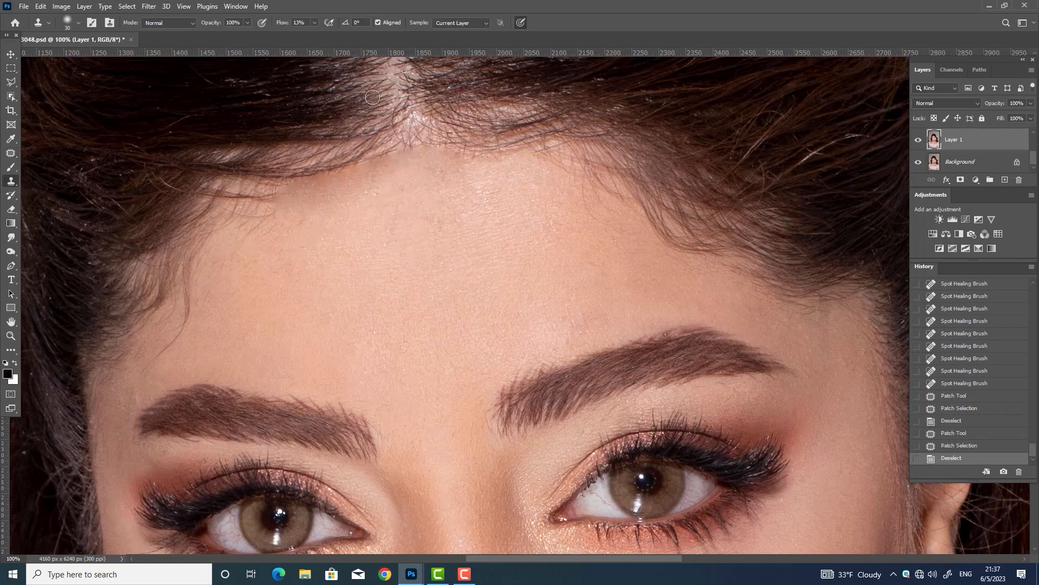
key(alt)
alt+click(395, 212)
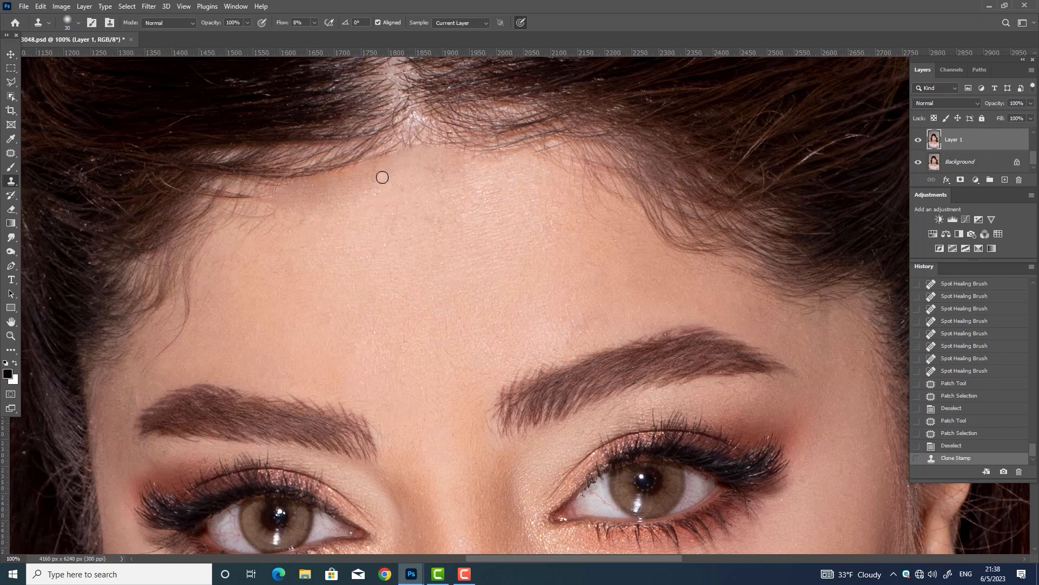
drag(383, 173, 382, 178)
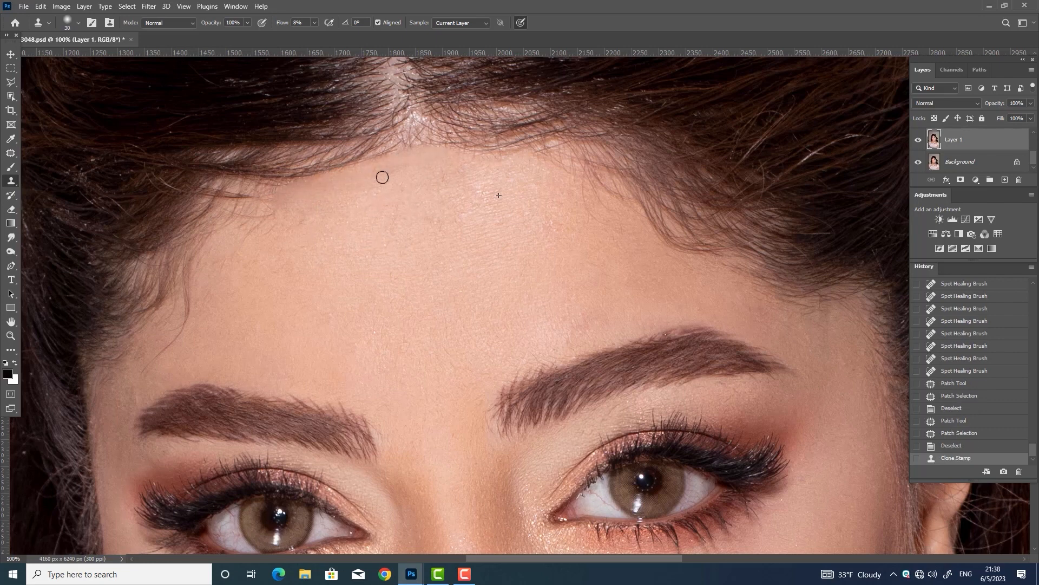
click(382, 178)
click(406, 179)
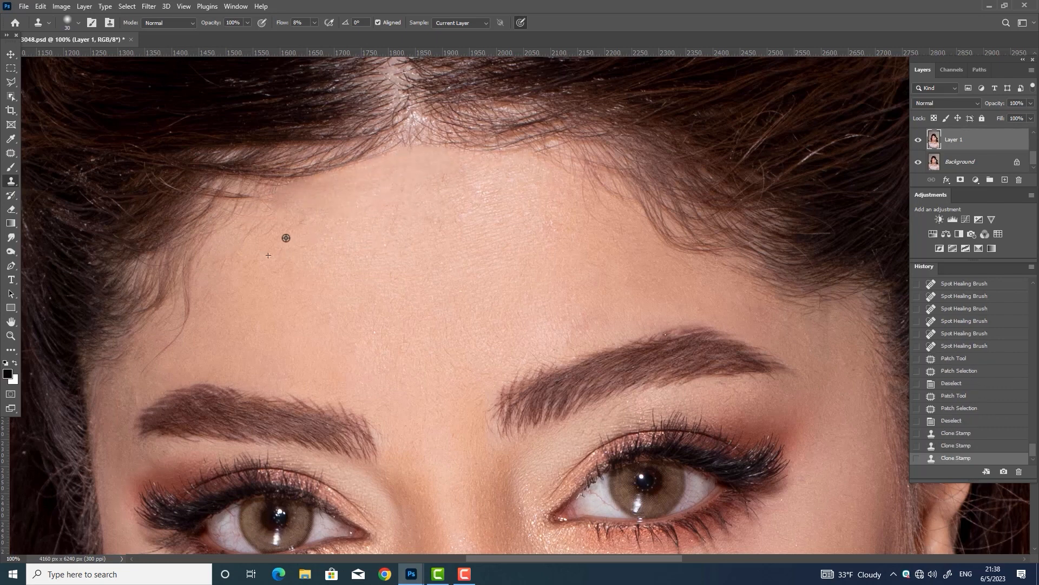
click(286, 237)
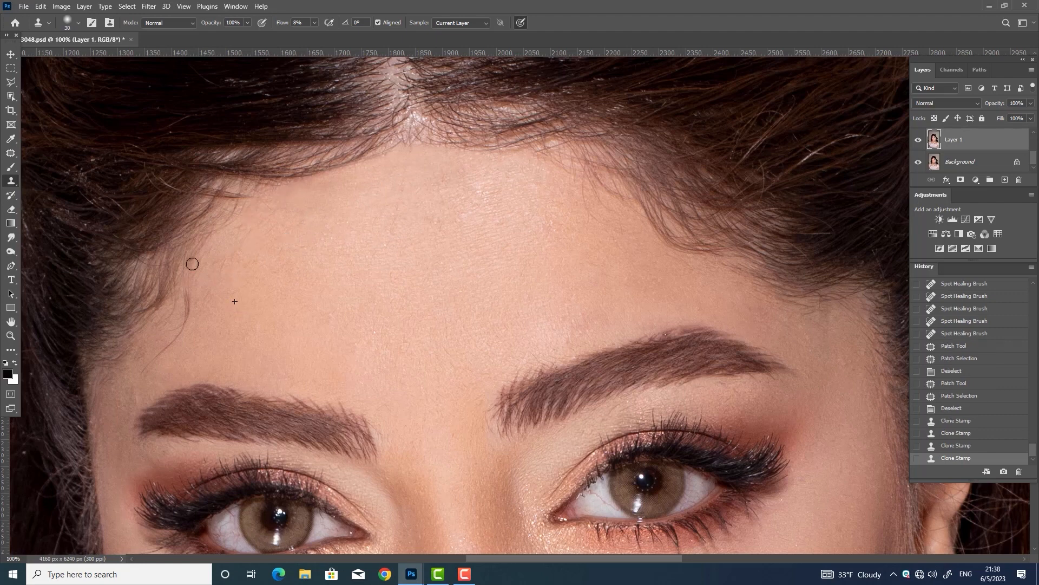
mouse_move(192, 264)
mouse_down()
mouse_move(184, 332)
mouse_move(165, 347)
mouse_up()
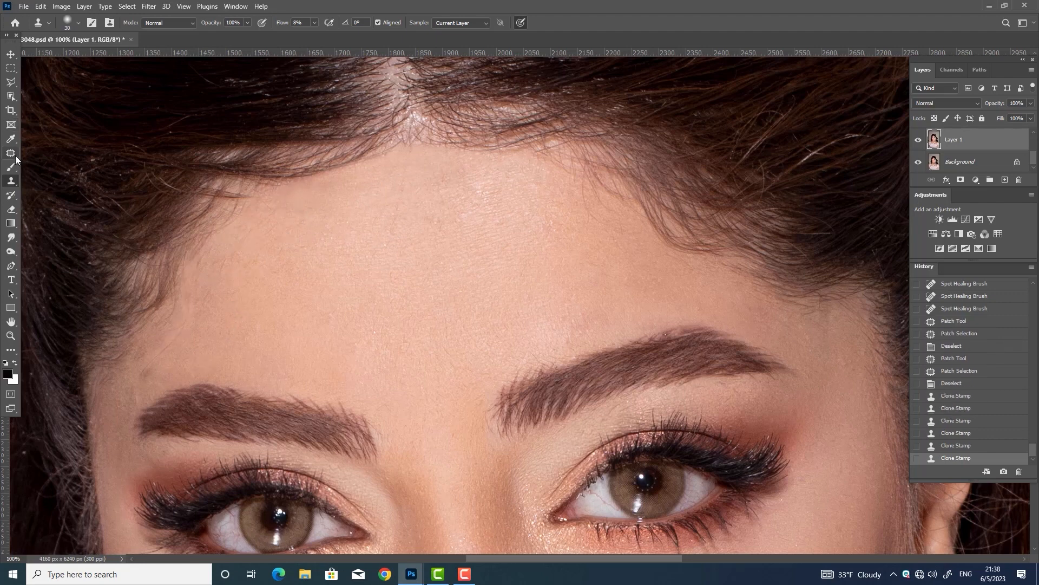
Patch a rough forehead area by moving it onto clean skin
click(14, 155)
mouse_move(177, 285)
mouse_down()
mouse_move(170, 327)
mouse_move(178, 283)
mouse_up()
drag(187, 327, 244, 317)
Compare the patched face by toggling the retouched layer's visibility, then zoom in on the forehead
key(ctrl+d)
key(ctrl+minus)
key(ctrl+minus)
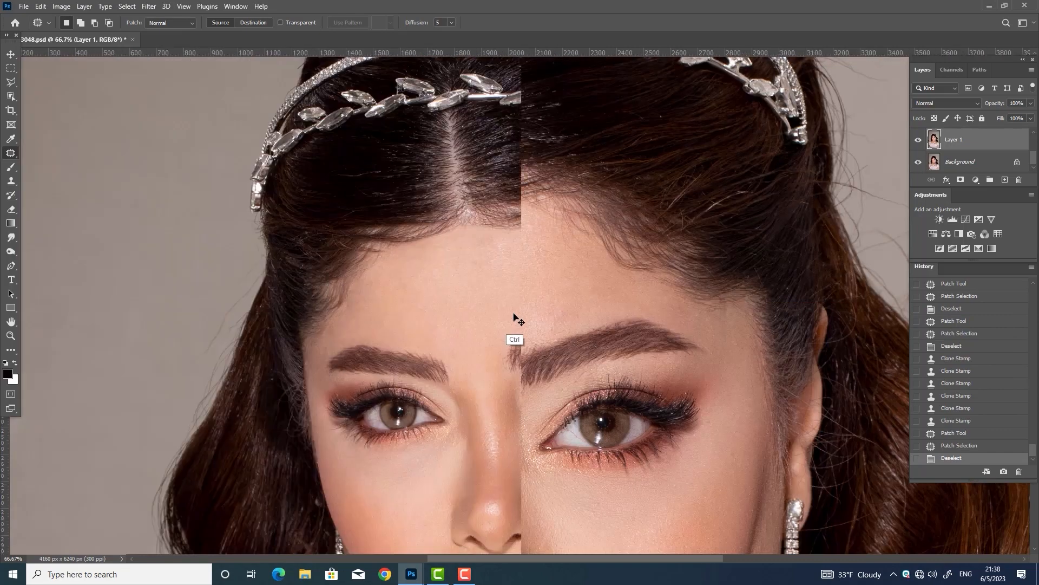
click(919, 141)
click(919, 141)
key(ctrl+plus)
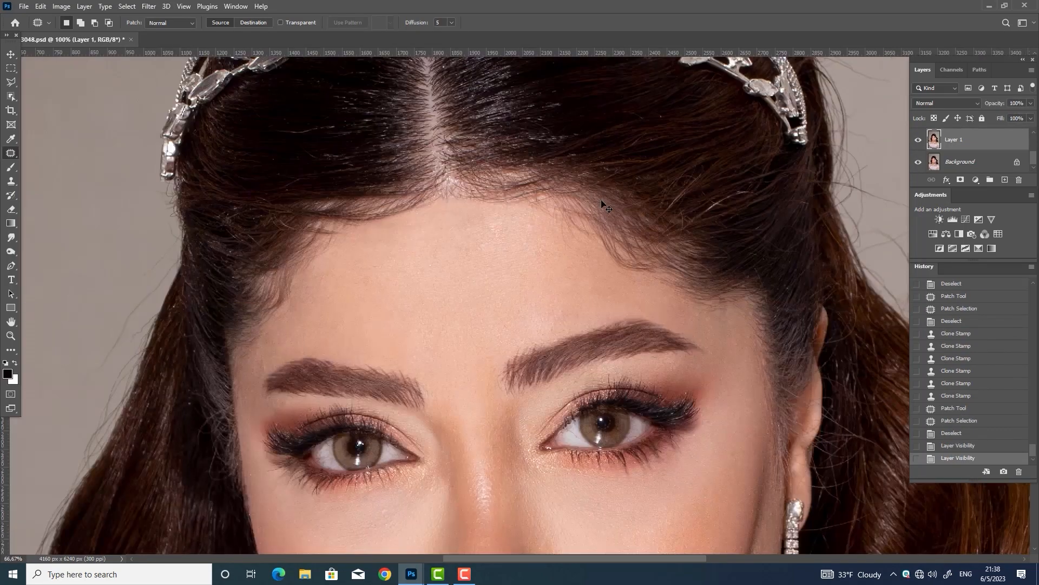
Patch four more uneven forehead areas by moving each onto nearby clean skin
drag(558, 222, 537, 260)
key(ctrl+d)
drag(525, 223, 533, 218)
drag(536, 223, 543, 246)
key(ctrl+d)
mouse_move(487, 213)
mouse_down()
mouse_move(413, 217)
mouse_move(485, 217)
mouse_up()
drag(484, 214, 490, 256)
key(ctrl+d)
drag(363, 236, 364, 233)
drag(415, 229, 419, 255)
key(ctrl+d)
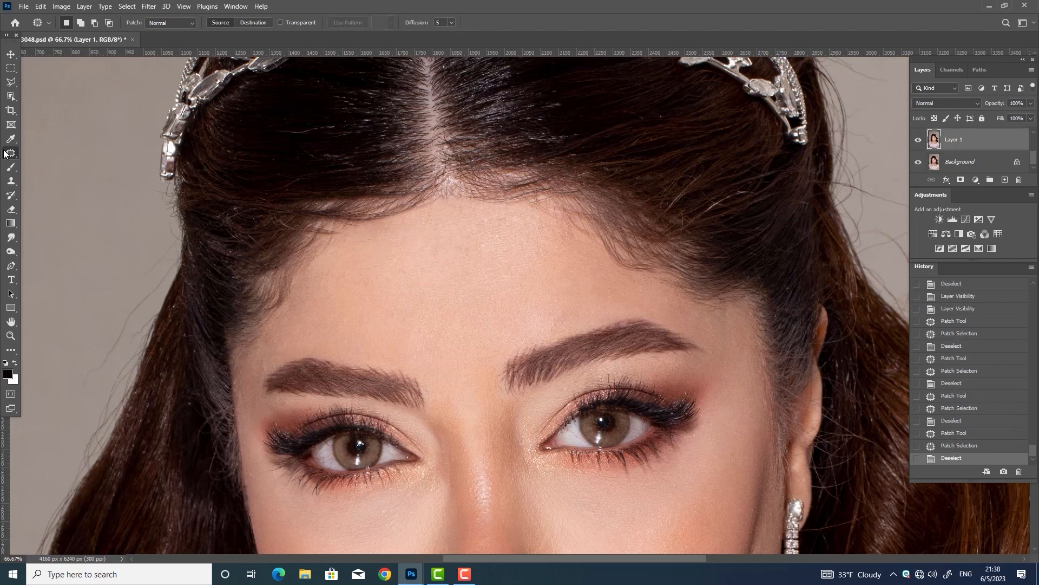
Switch to the Spot Healing Brush and heal small spots along the hairline
right_click(6, 152)
click(42, 155)
click(327, 235)
click(332, 241)
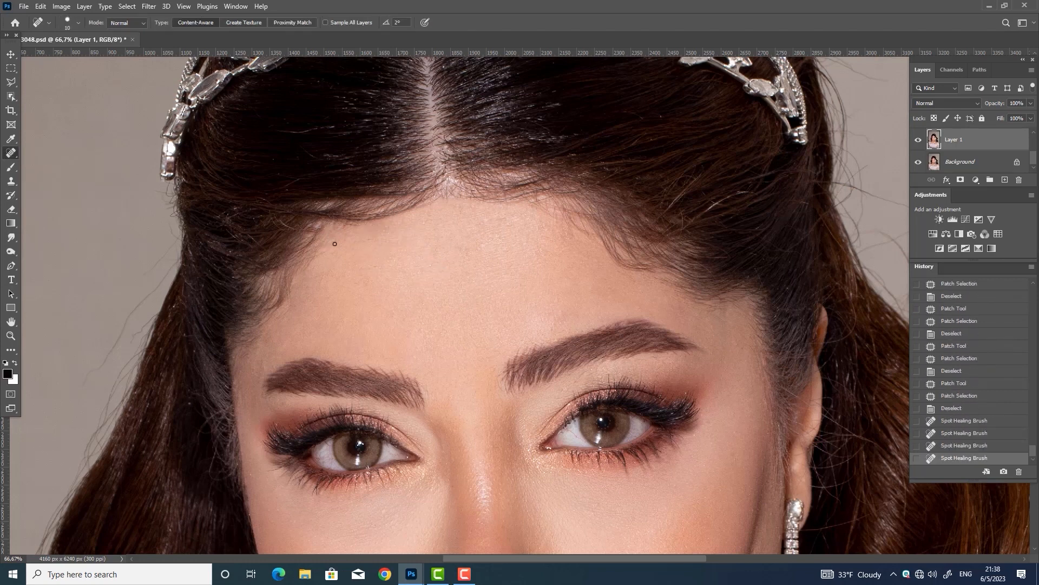
click(325, 235)
click(318, 230)
click(319, 233)
Heal further small spots down the hairline and upper forehead
click(323, 239)
click(326, 244)
click(328, 249)
click(332, 252)
click(345, 258)
click(353, 262)
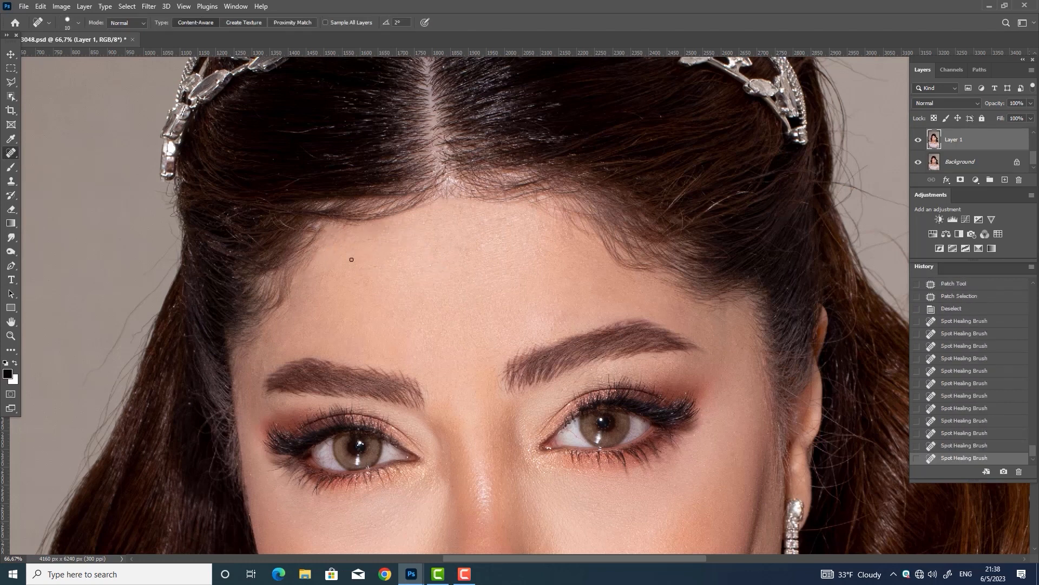
click(437, 220)
Heal stray hairs at the hairline with a larger brush, undo the extras, and save
key(bracketright)
drag(443, 195, 484, 204)
click(451, 192)
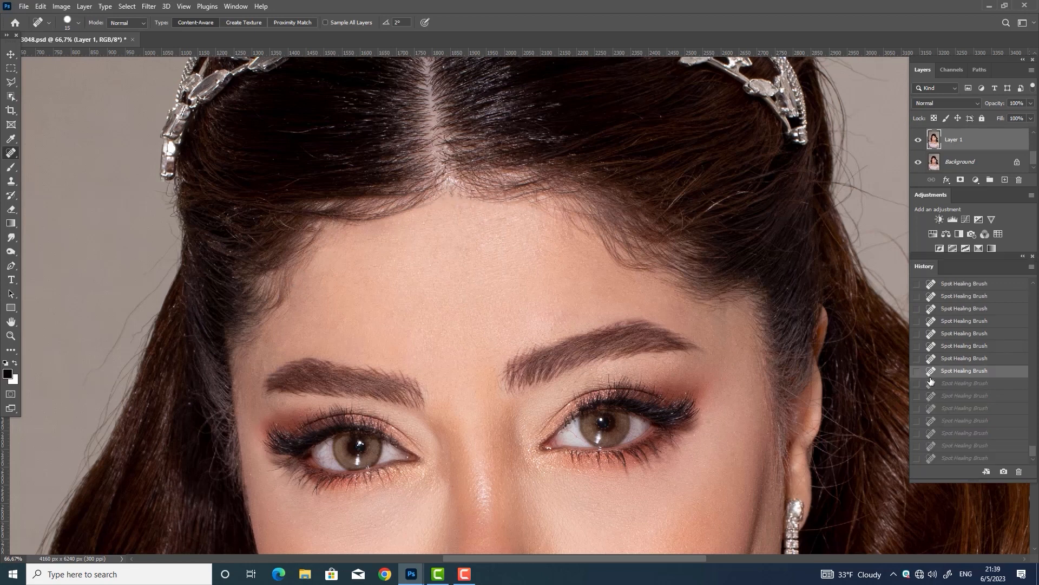
key(ctrl+z)
key(ctrl+z)
key(ctrl+z)
key(ctrl+z)
key(ctrl+z)
key(ctrl+z)
key(ctrl+z)
key(ctrl+z)
key(ctrl+z)
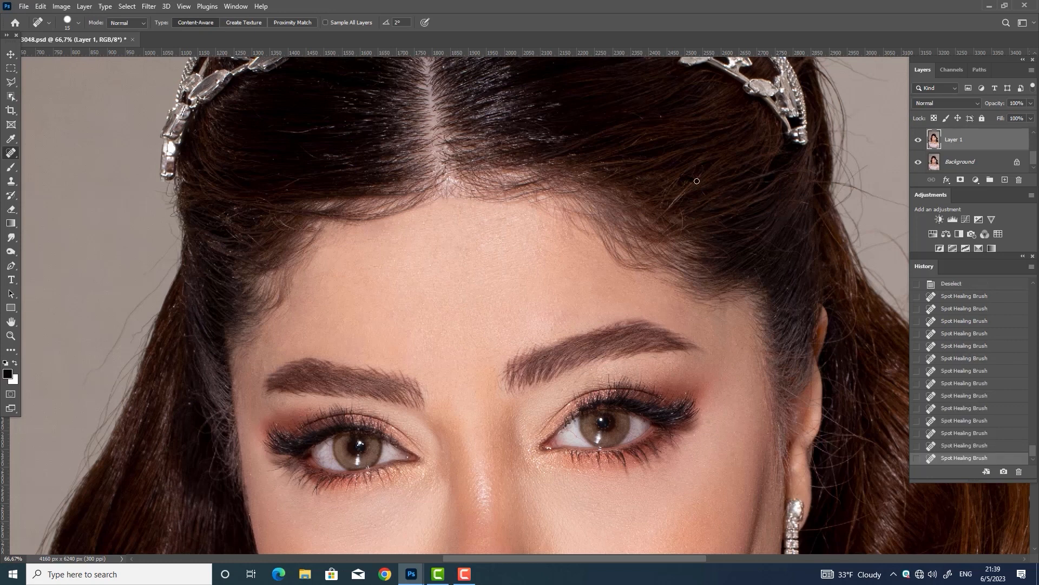
key(ctrl+s)
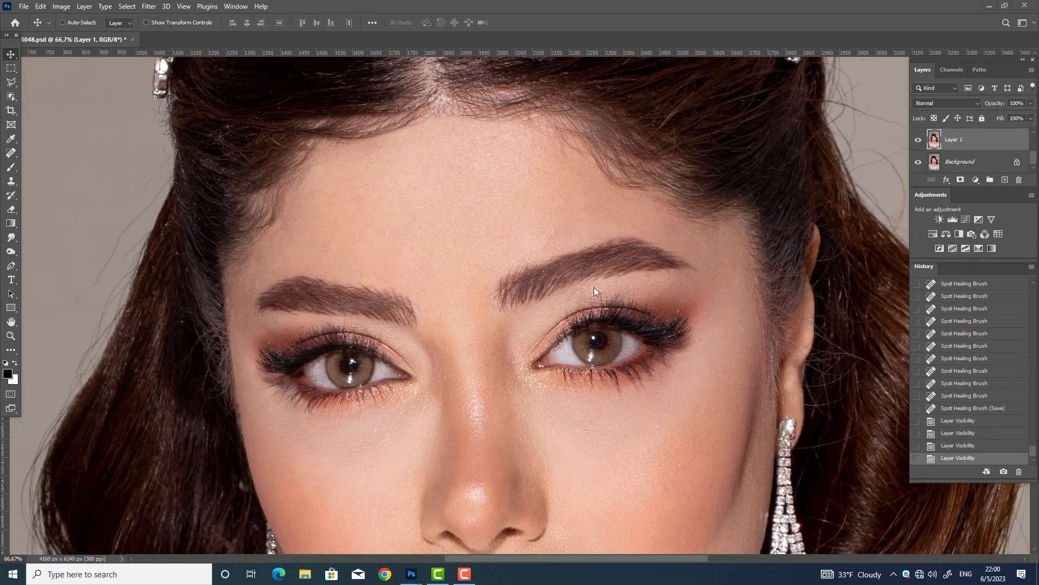
drag(575, 325, 574, 298)
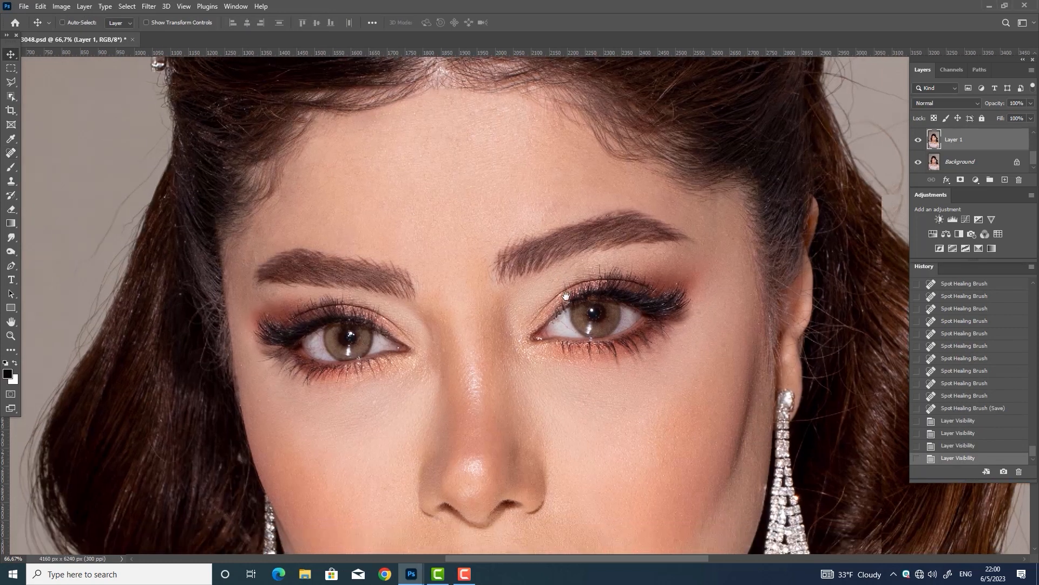
Sample the brow brown and paint fine hair strokes into the right brow's inner end and upper edge
click(14, 167)
key(bracketleft)
key(bracketleft)
key(bracketleft)
key(bracketleft)
key(bracketleft)
key(bracketleft)
key(bracketleft)
key(bracketleft)
key(bracketleft)
key(bracketleft)
key(bracketleft)
key(bracketleft)
key(bracketleft)
key(bracketleft)
key(bracketleft)
key(bracketleft)
key(bracketleft)
key(bracketleft)
key(bracketleft)
key(bracketleft)
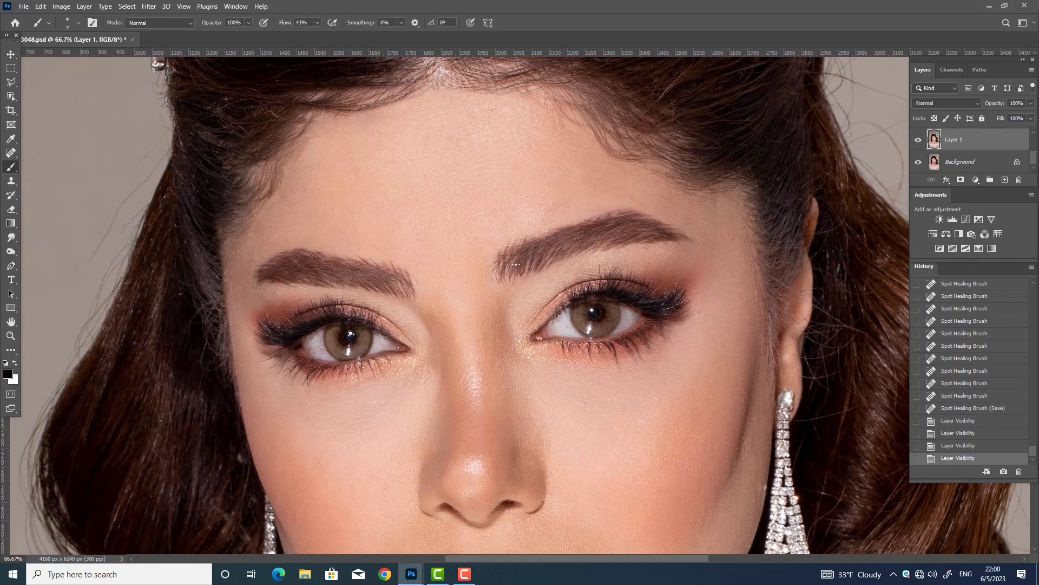
alt+click(522, 275)
click(521, 275)
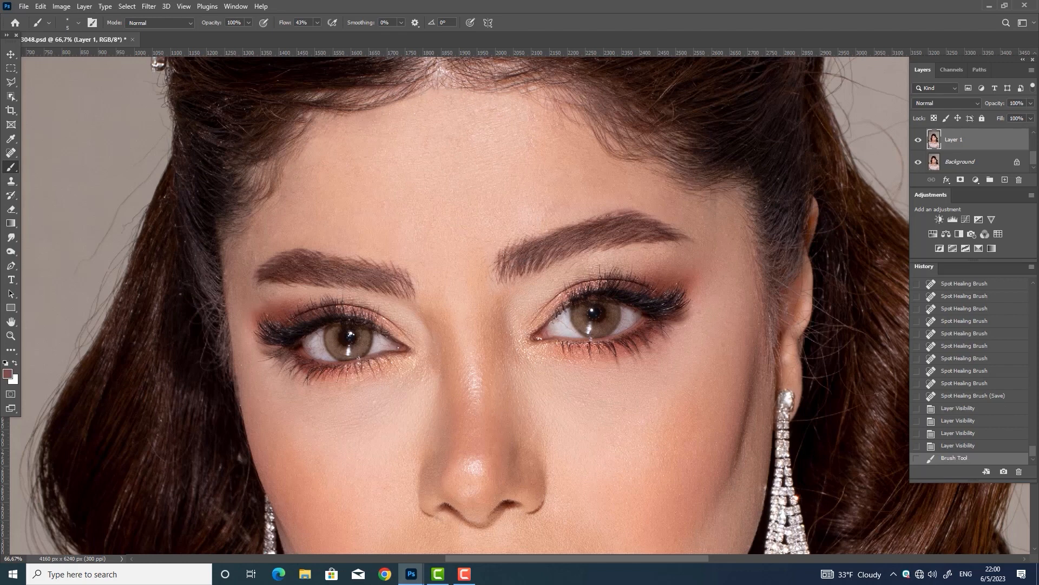
drag(509, 269, 511, 252)
drag(502, 270, 504, 251)
drag(498, 265, 509, 245)
drag(509, 258, 523, 238)
drag(521, 253, 529, 237)
drag(527, 252, 540, 235)
mouse_move(539, 250)
mouse_down()
mouse_move(553, 234)
mouse_move(540, 241)
mouse_up()
Compare the brow strokes in History, redo one stroke, and check against the hidden retouched layer
key(bracketleft)
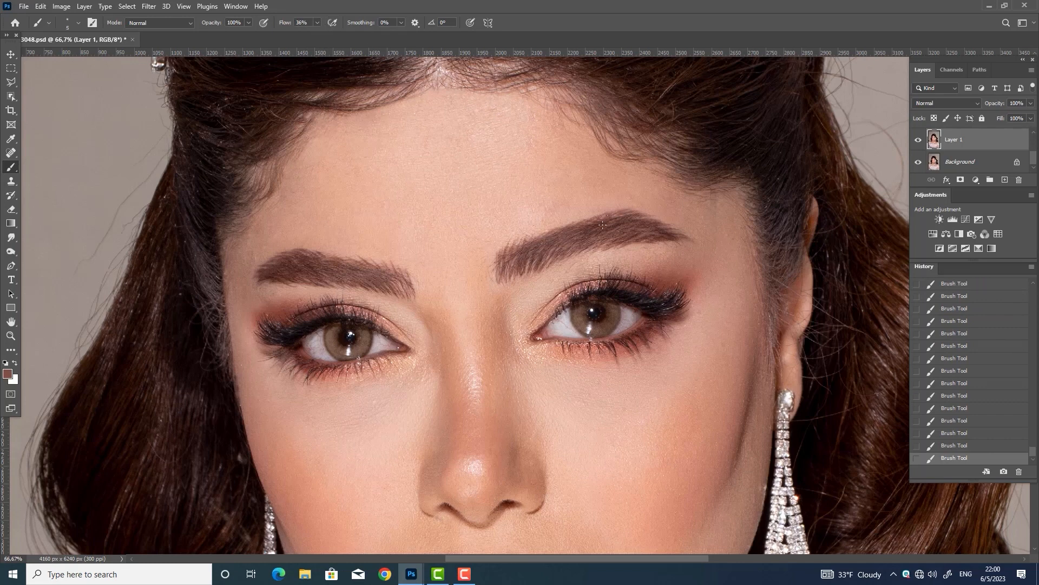
click(941, 421)
click(942, 458)
click(942, 421)
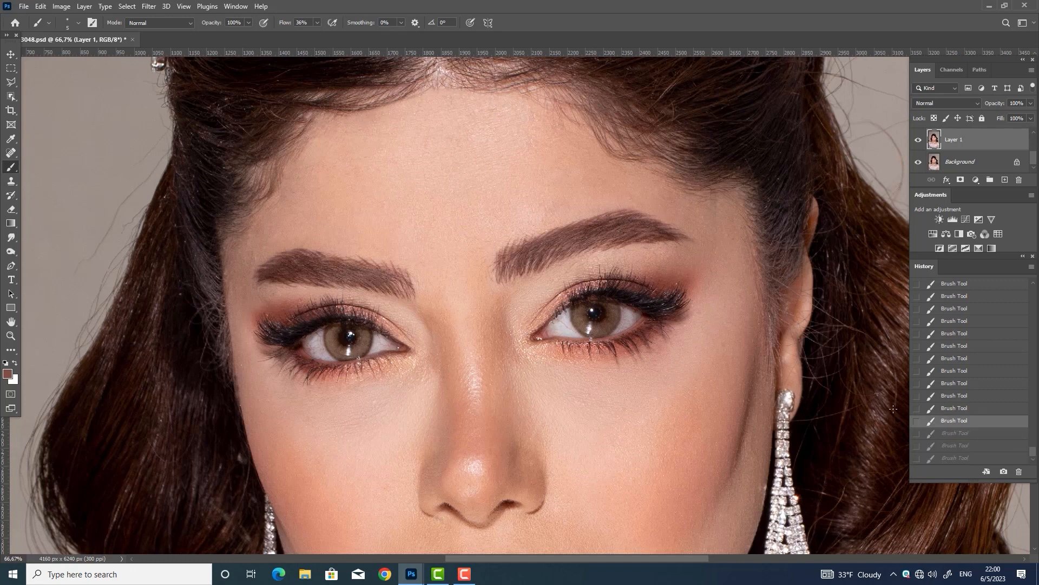
click(941, 458)
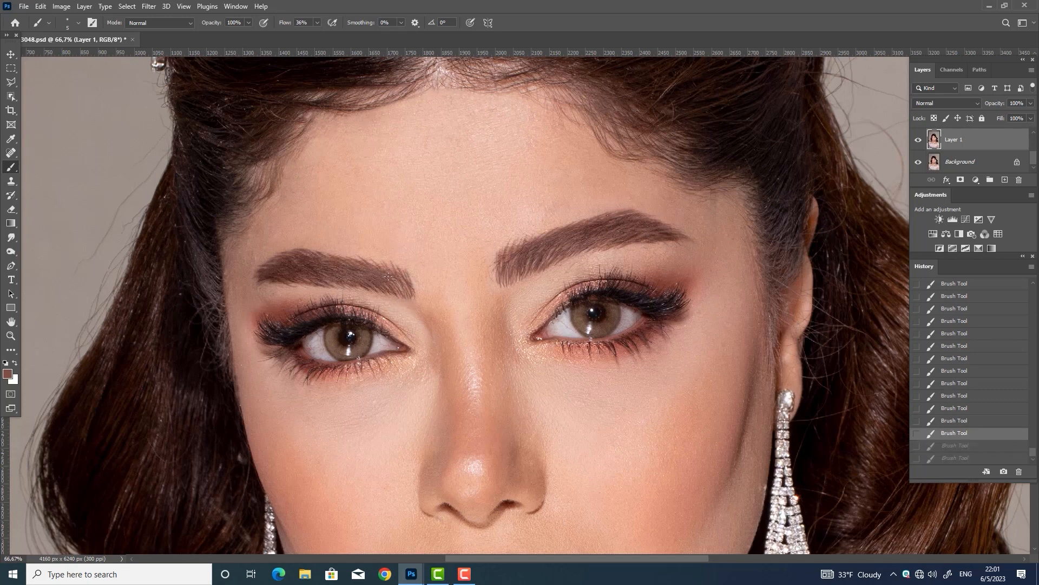
key(ctrl+z)
drag(405, 280, 416, 305)
key(ctrl+z)
click(918, 140)
click(918, 140)
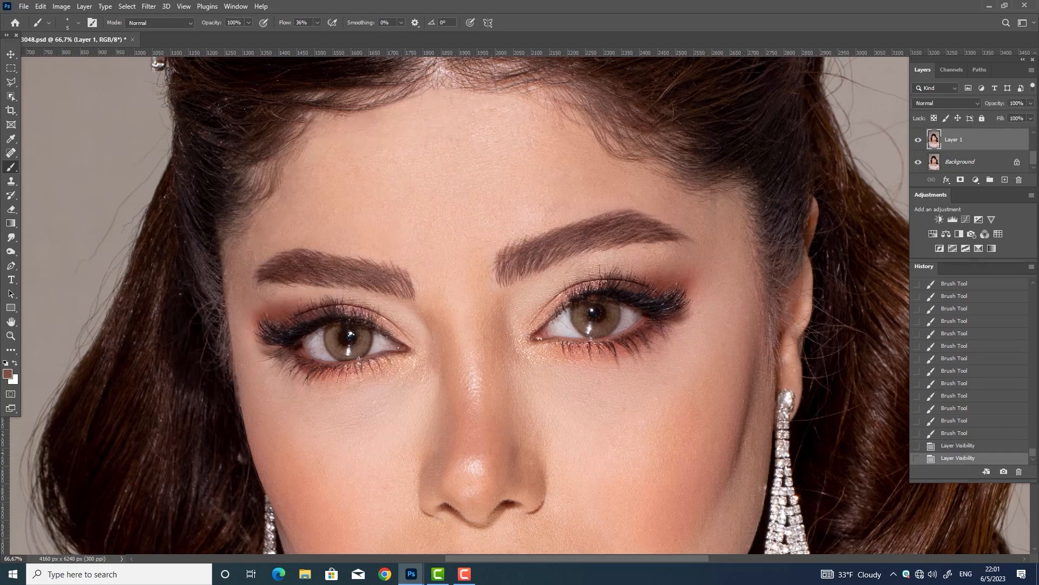
Marquee-select the eyes and brows and reshape the brows in Liquify with a smaller brush
key(m)
drag(192, 130, 767, 399)
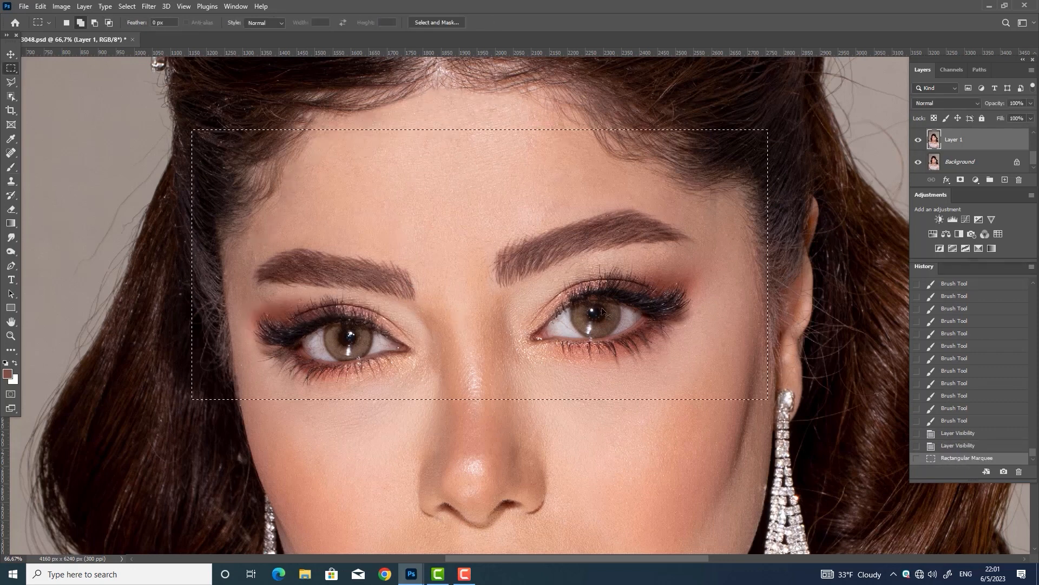
key(ctrl+shift+x)
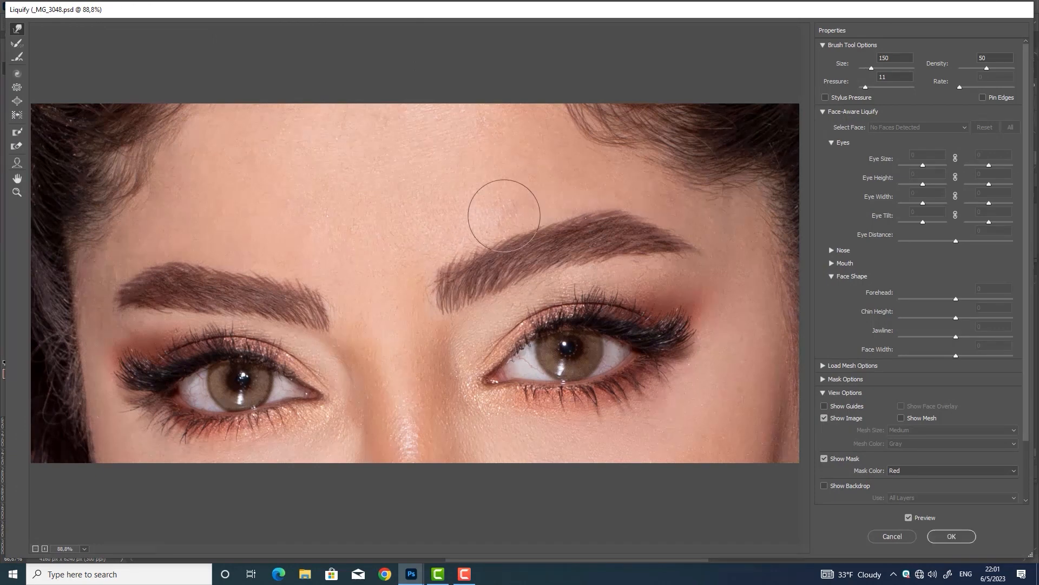
key(bracketleft)
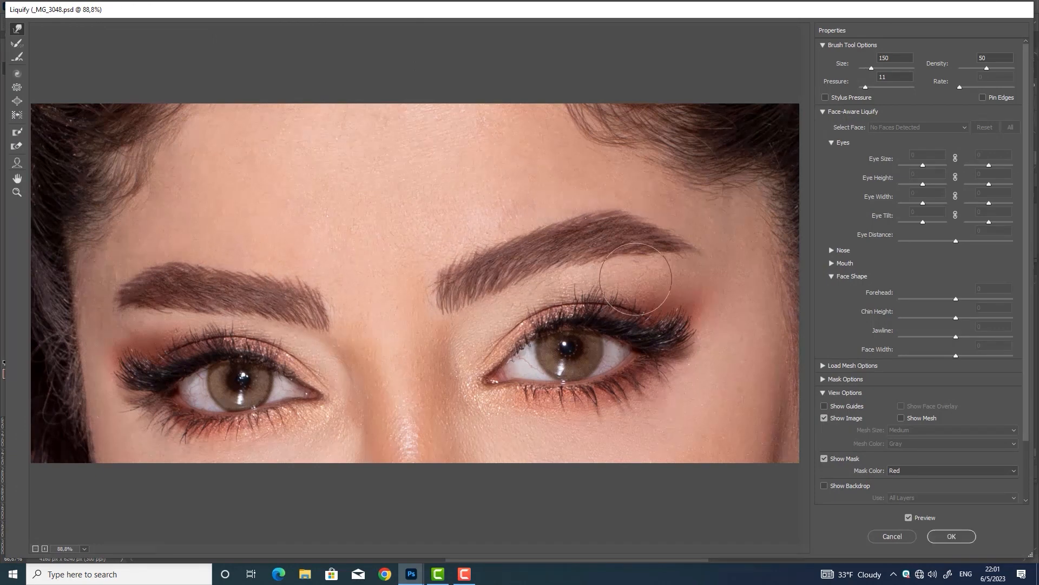
key(bracketleft)
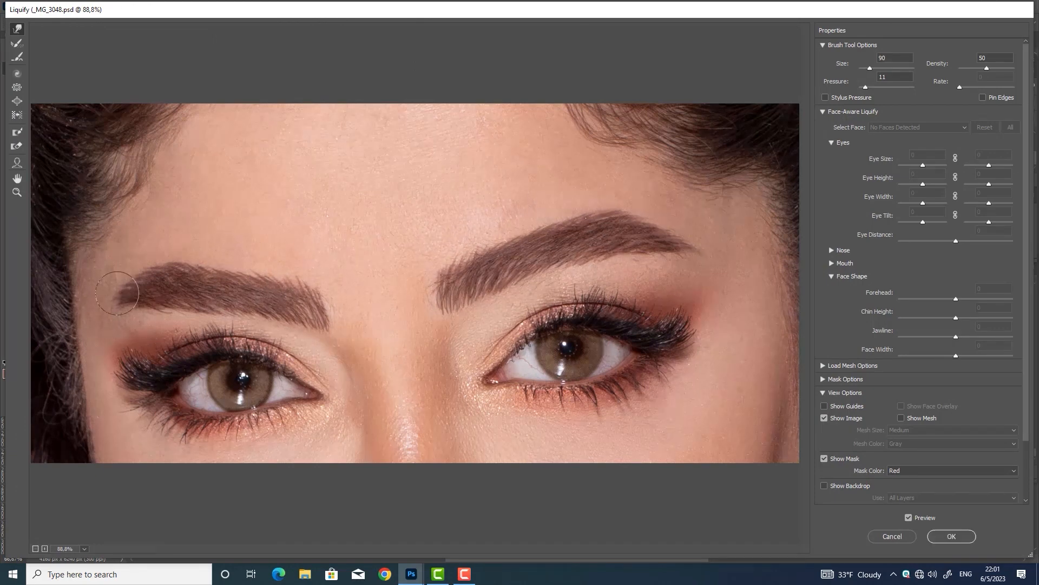
click(951, 536)
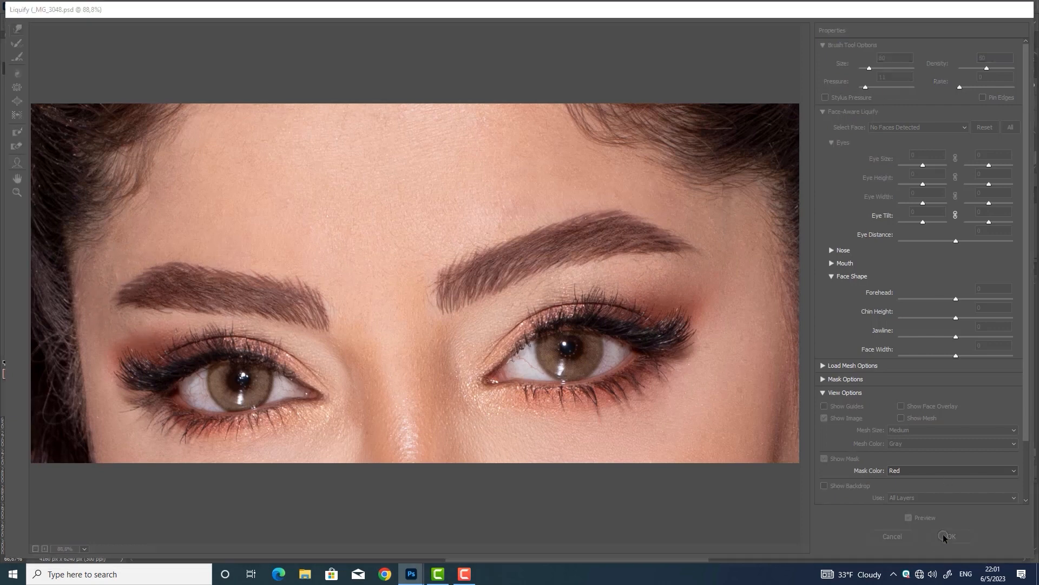
key(ctrl+d)
click(11, 167)
Sample a darker brow brown and paint hair strokes extending the left brow's tail
drag(276, 275, 262, 279)
drag(284, 278, 249, 281)
key(ctrl+z)
key(ctrl+z)
key(ctrl+z)
alt+click(271, 276)
drag(270, 274, 247, 280)
drag(272, 268, 252, 276)
mouse_move(273, 265)
mouse_down()
mouse_move(236, 284)
mouse_move(257, 271)
mouse_up()
drag(279, 260, 266, 267)
drag(285, 256, 272, 261)
drag(291, 253, 261, 270)
drag(273, 267, 253, 275)
drag(267, 274, 246, 282)
Refine the left-brow strokes with undo and redo, then toggle the retouched layer to compare
key(ctrl+z)
key(ctrl+z)
key(ctrl+z)
key(ctrl+z)
key(ctrl+z)
key(ctrl+z)
key(ctrl+z)
key(ctrl+z)
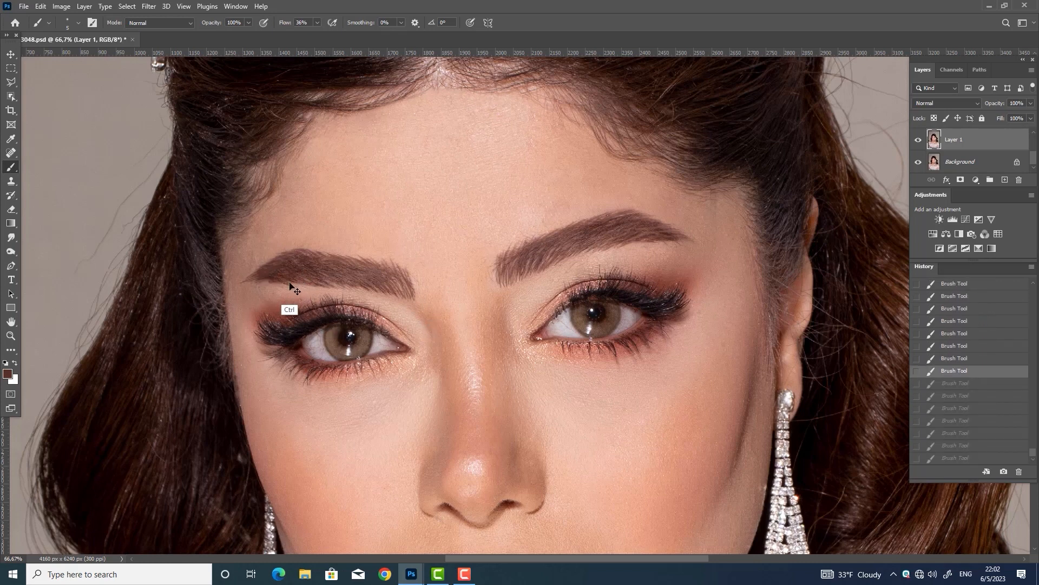
key(ctrl+shift+z)
key(ctrl+shift+z)
key(ctrl+shift+z)
key(ctrl+shift+z)
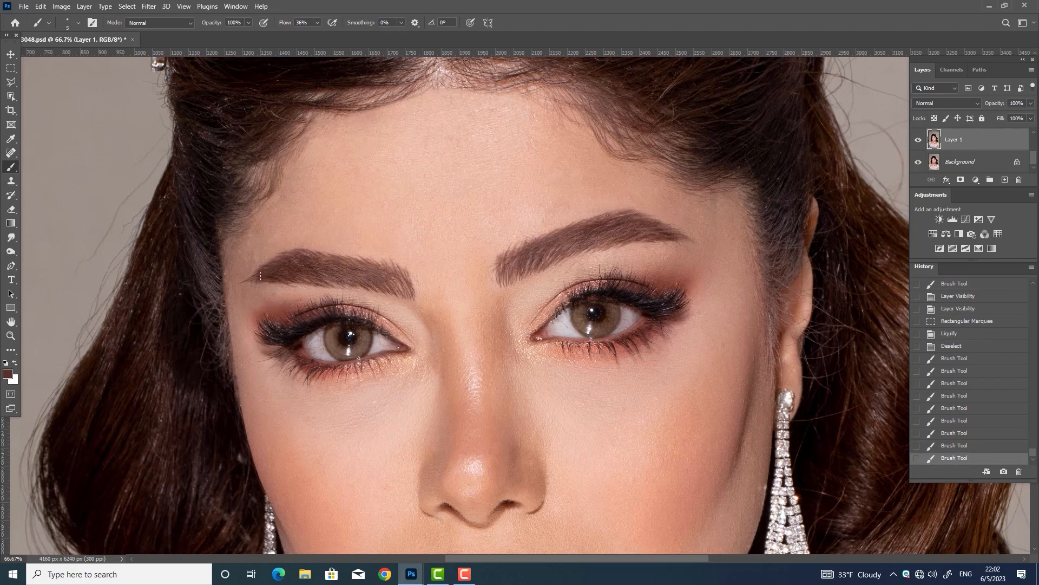
key(ctrl+z)
drag(270, 280, 252, 279)
key(ctrl+z)
key(ctrl+z)
key(ctrl+z)
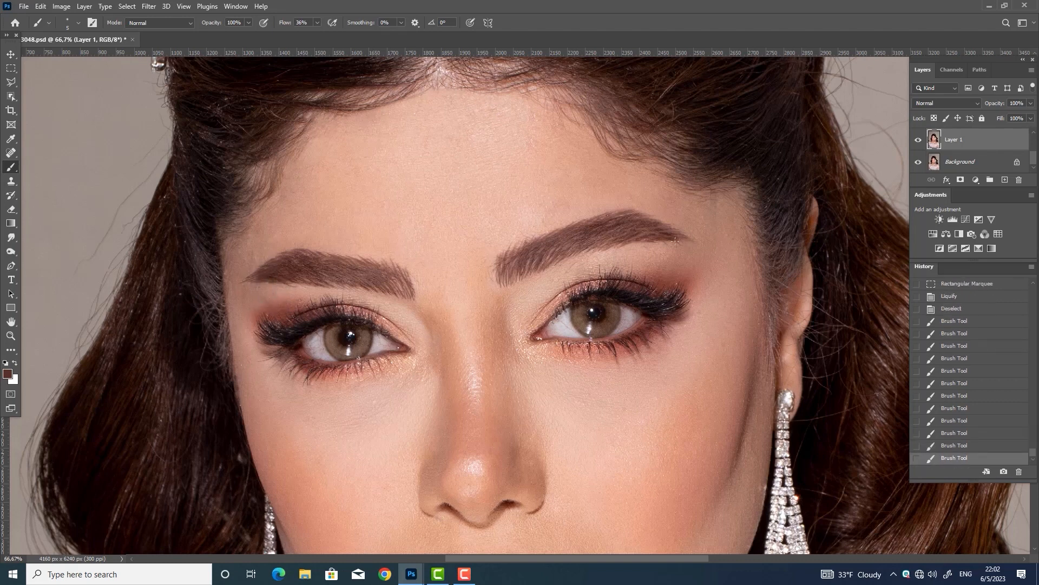
click(918, 140)
click(918, 142)
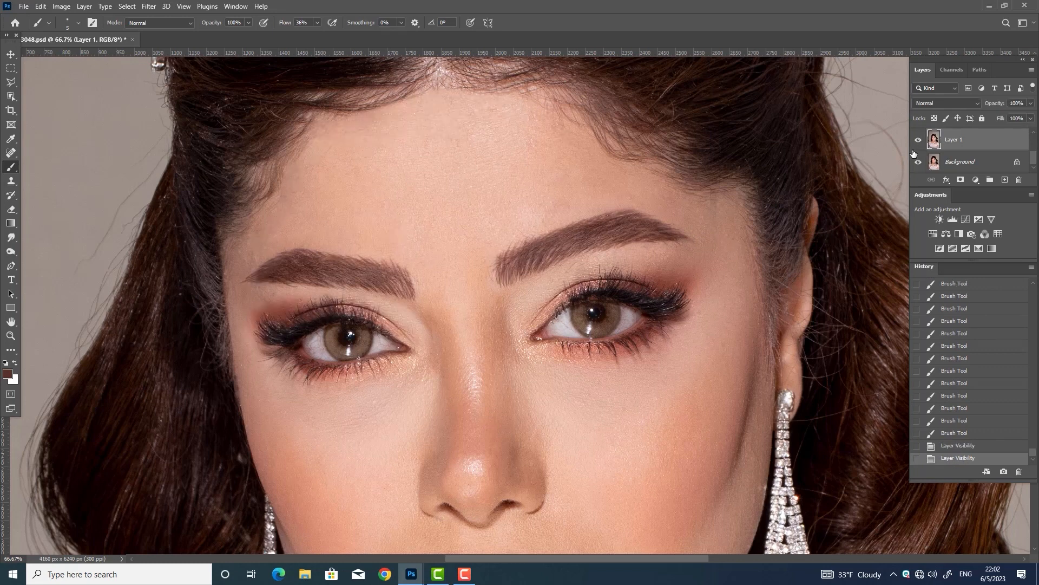
drag(512, 471, 494, 265)
click(918, 142)
click(917, 142)
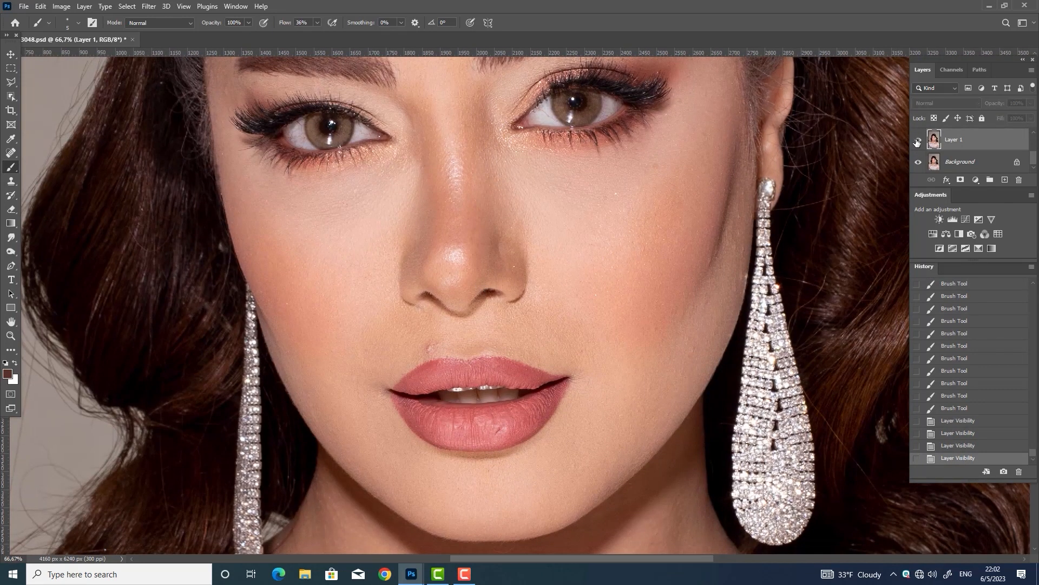
click(918, 142)
Heal a spot on the neck with the Spot Healing Brush
key(ctrl+minus)
key(ctrl+minus)
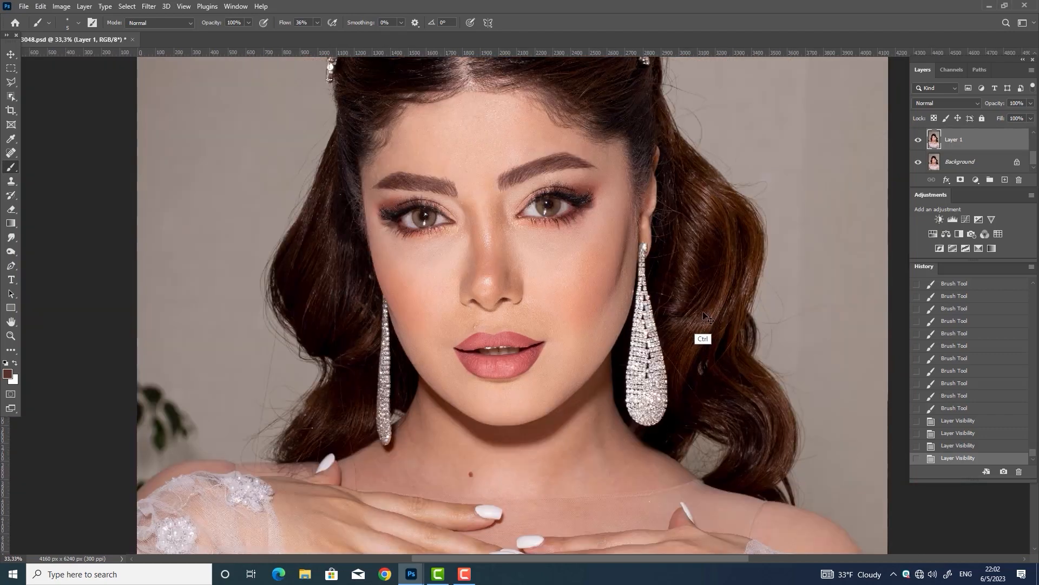
key(ctrl+plus)
click(11, 154)
drag(460, 477, 450, 353)
click(442, 436)
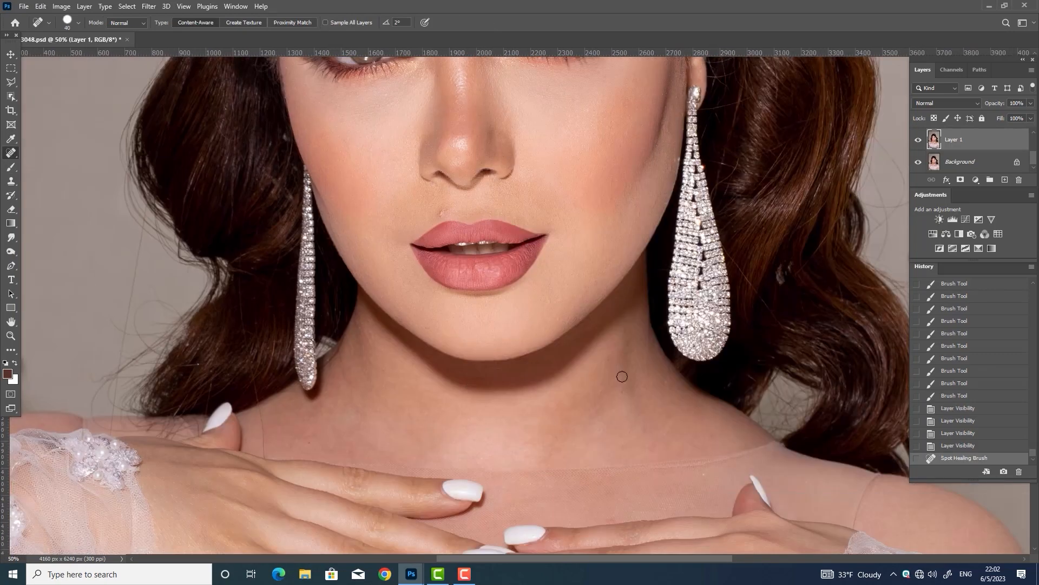
scroll(620, 358, up, 3)
Patch the blemish beside the nose with clean cheek skin, then show the black-and-white Group 3
key(shift+j)
key(shift+j)
drag(492, 236, 501, 227)
drag(496, 237, 550, 228)
key(ctrl+d)
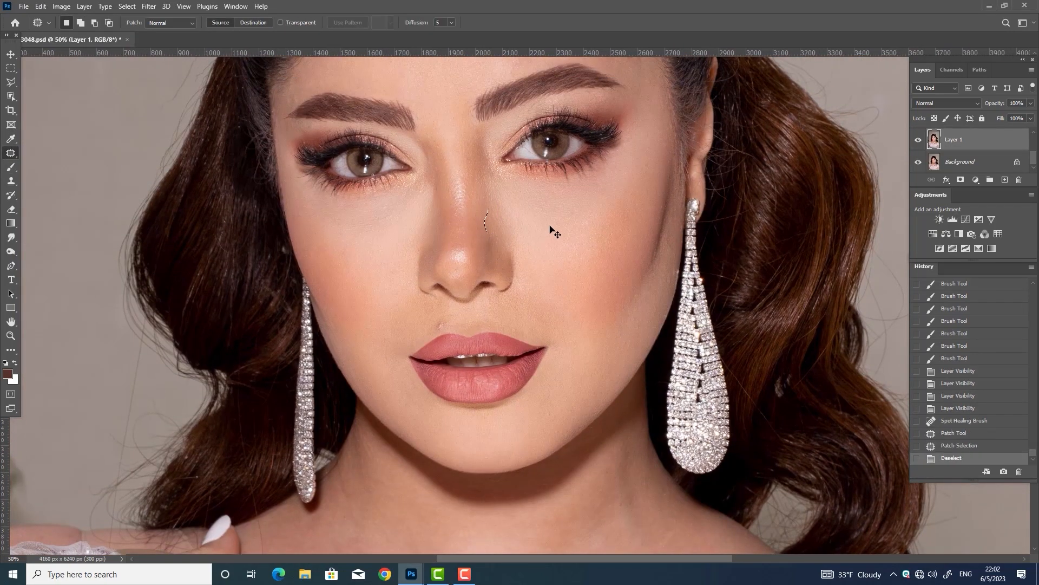
key(ctrl+d)
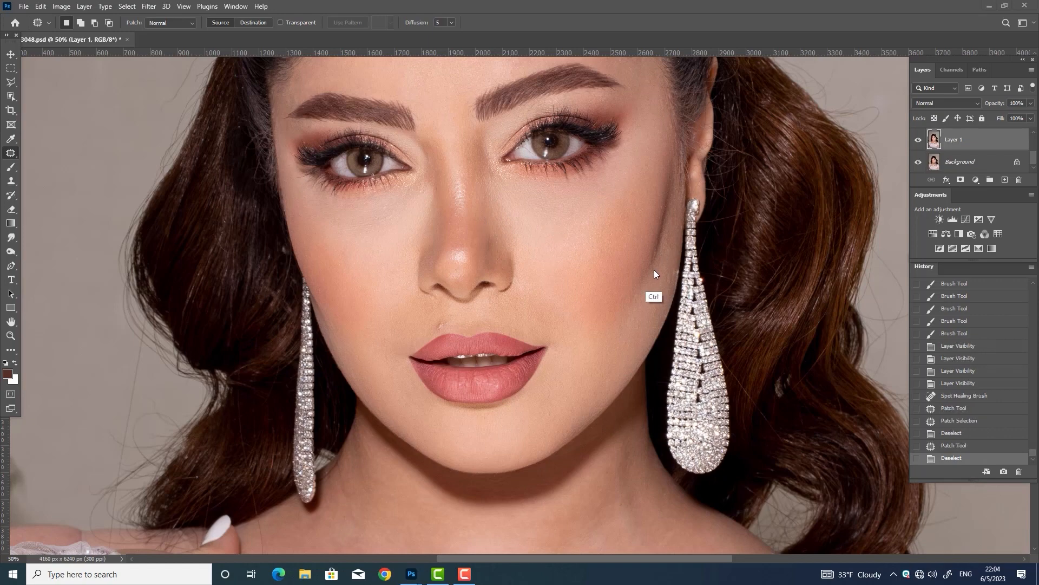
key(ctrl+minus)
key(ctrl+minus)
key(ctrl+plus)
key(ctrl+plus)
scroll(996, 141, up, 5)
click(919, 133)
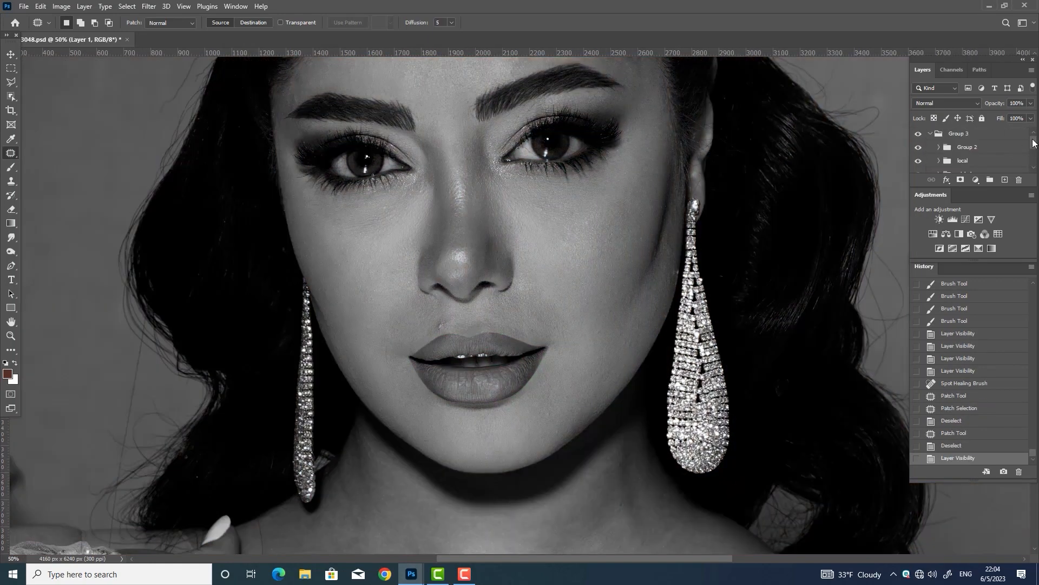
On the dodge layer, lighten dark spots across the forehead with soft brush dabs
scroll(937, 154, down, 3)
click(943, 162)
key(ctrl+minus)
key(b)
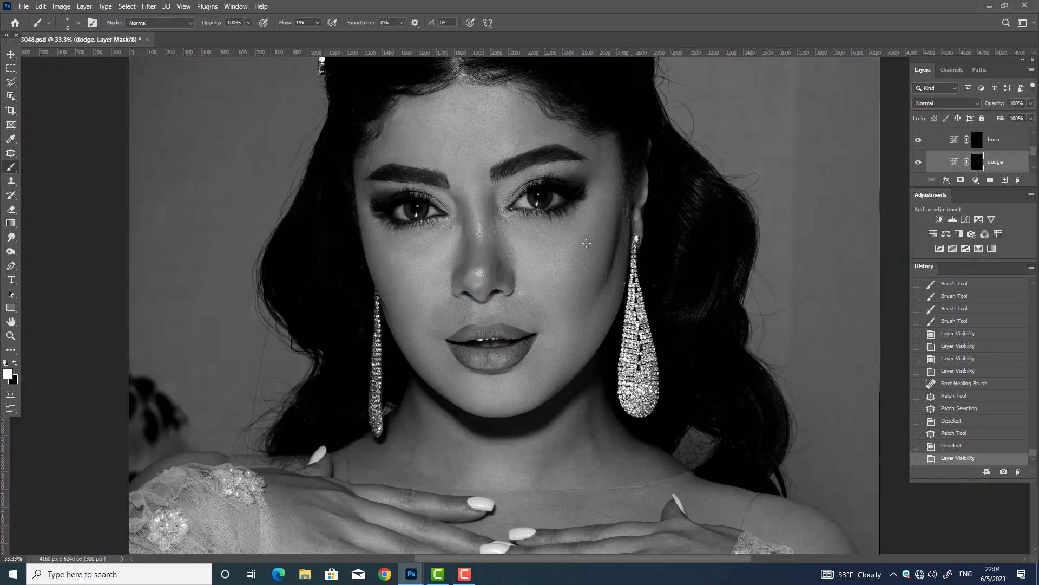
click(464, 143)
click(464, 143)
click(466, 144)
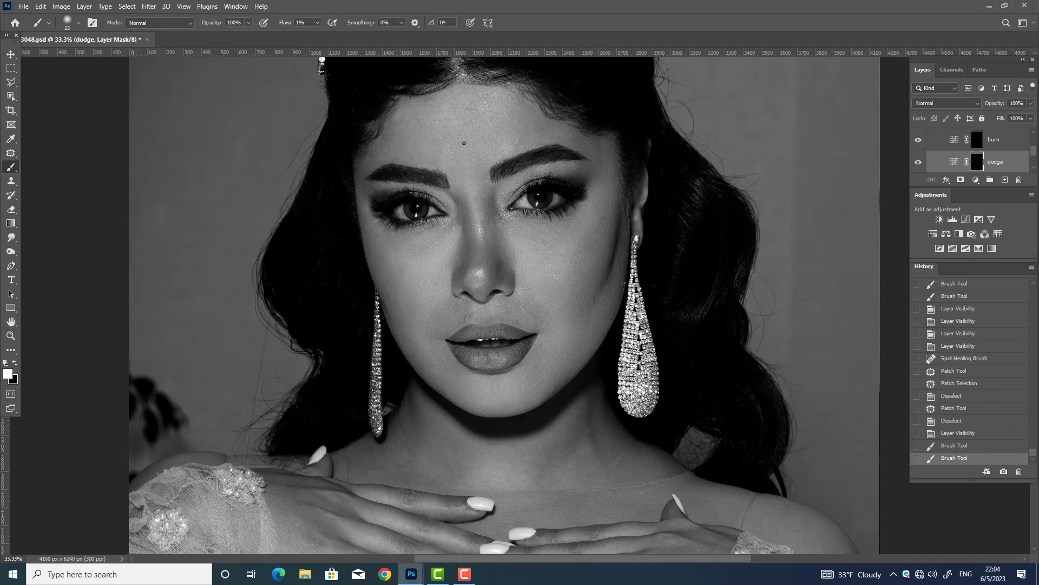
click(468, 146)
click(470, 148)
click(472, 150)
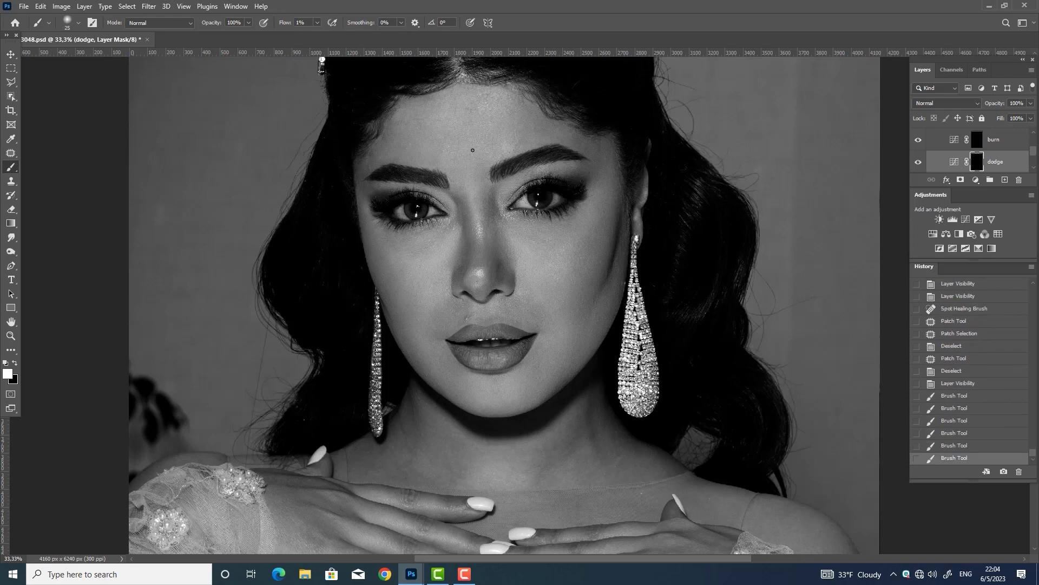
On the burn layer, darken bright forehead patches with a size-30 brush
click(473, 151)
key(alt+bracketright)
key(bracketright)
click(453, 159)
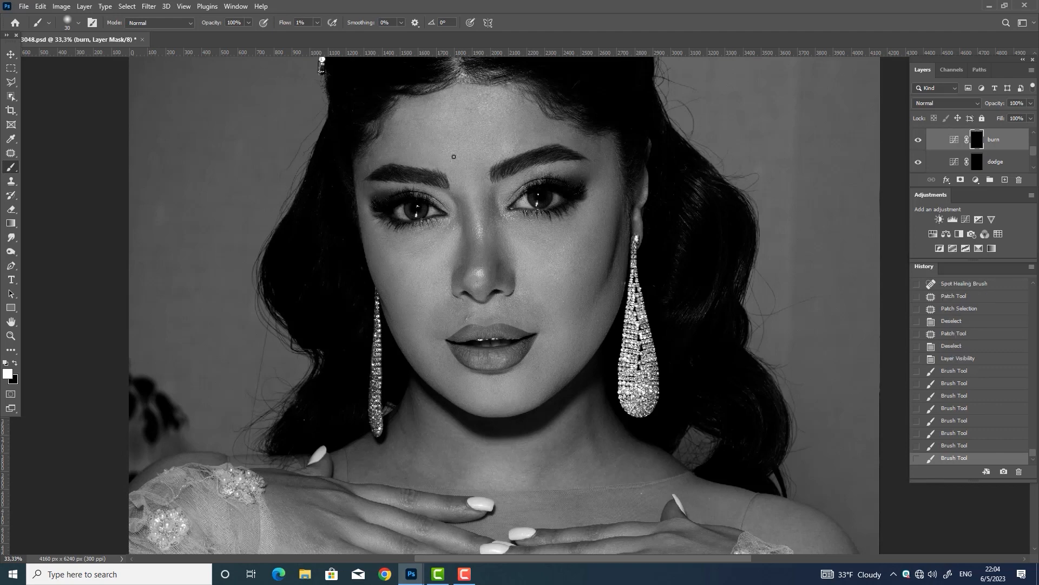
click(452, 158)
click(448, 157)
click(443, 156)
click(437, 148)
click(437, 148)
click(439, 165)
click(439, 166)
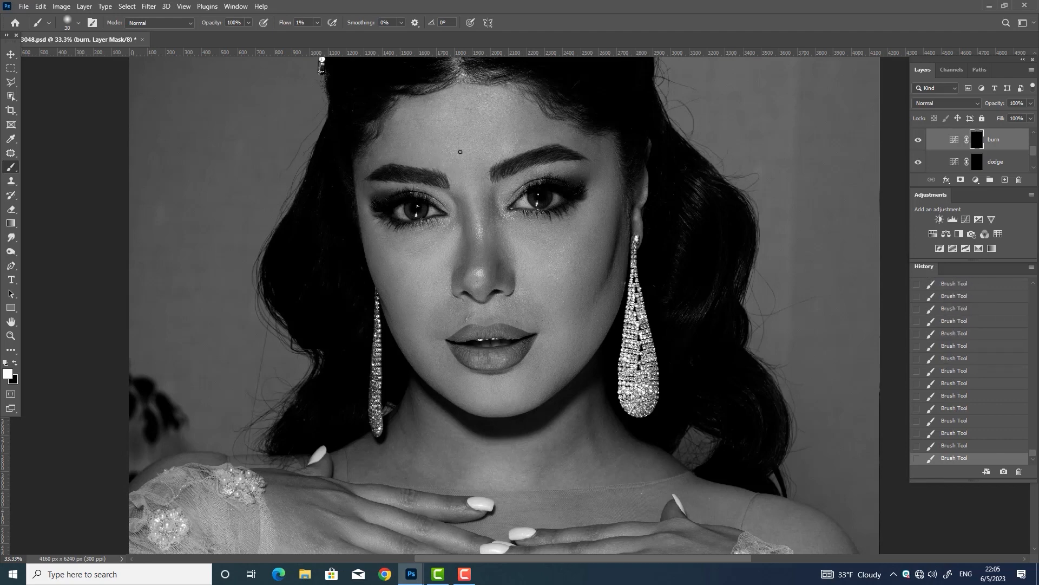
Alternate between dodge and burn layers at brush size about 35, zooming to 50% on the forehead
key(alt+bracketleft)
key(bracketright)
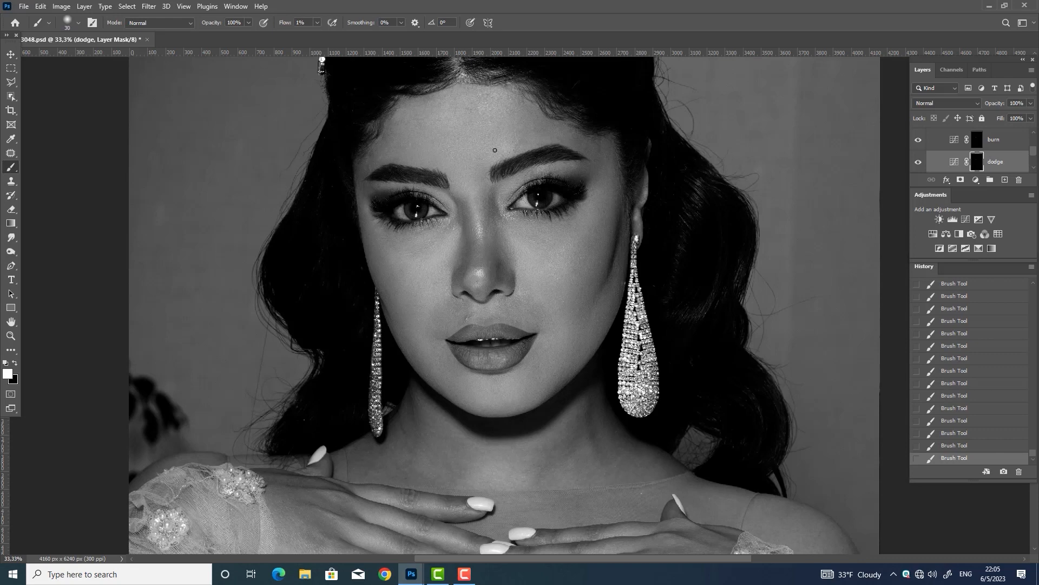
key(alt+bracketright)
key(bracketright)
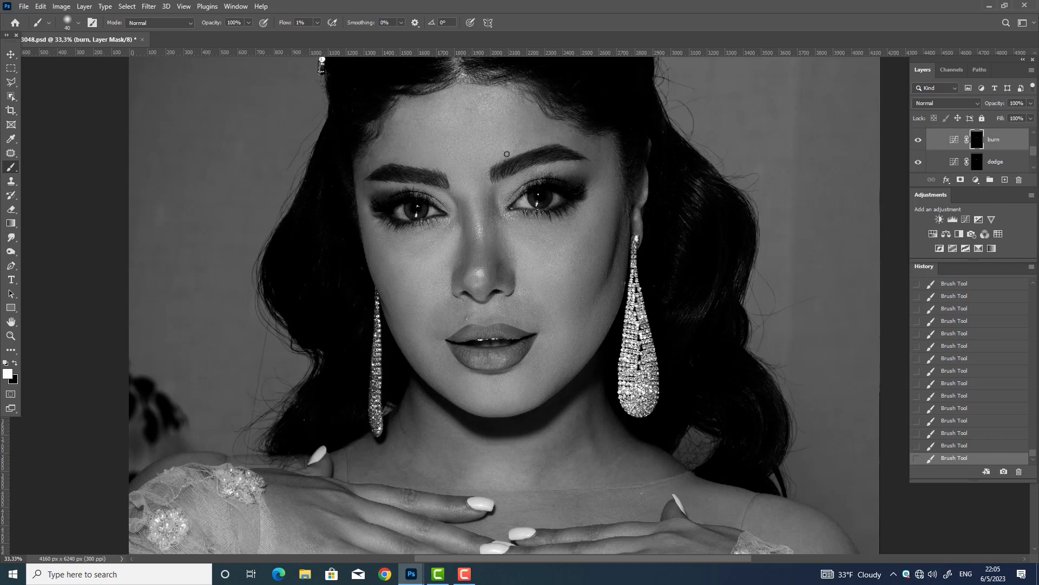
key(bracketleft)
key(alt+bracketleft)
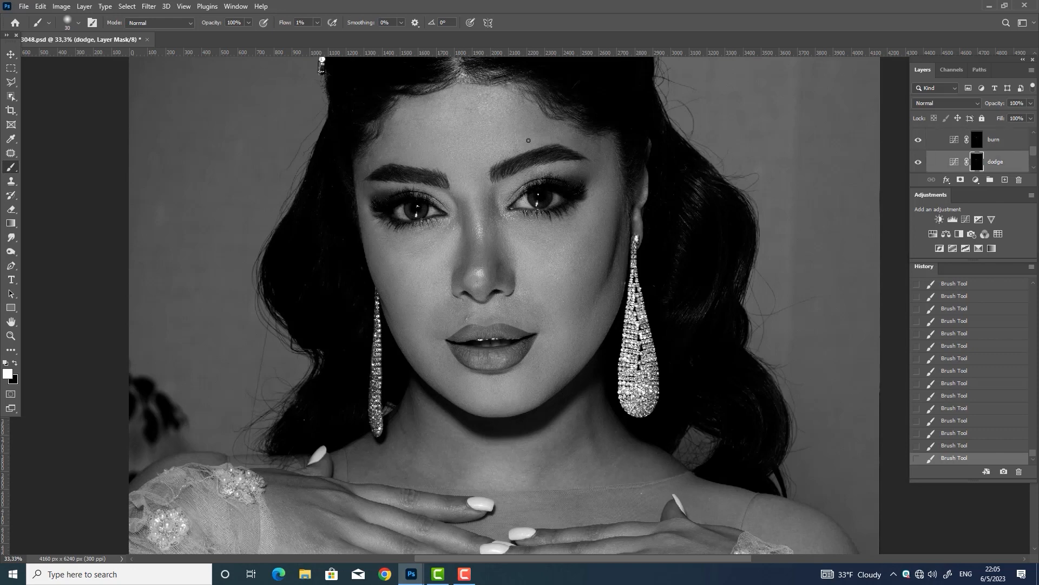
drag(564, 93, 553, 166)
key(ctrl+plus)
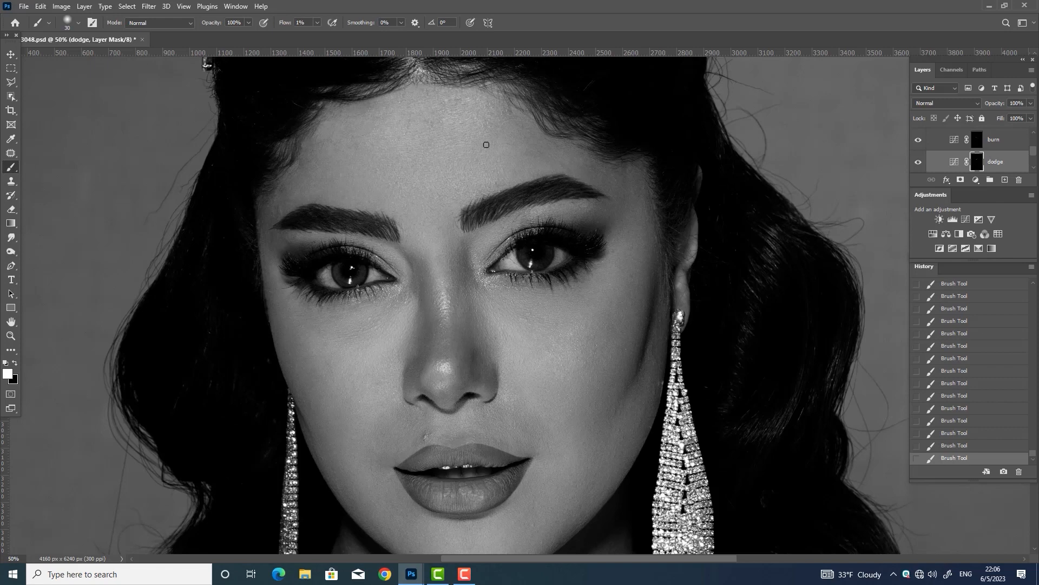
Keep alternating burn and dodge layers at brush sizes 30-40, and toggle the dodge mask's link
key(alt+bracketright)
key(bracketright)
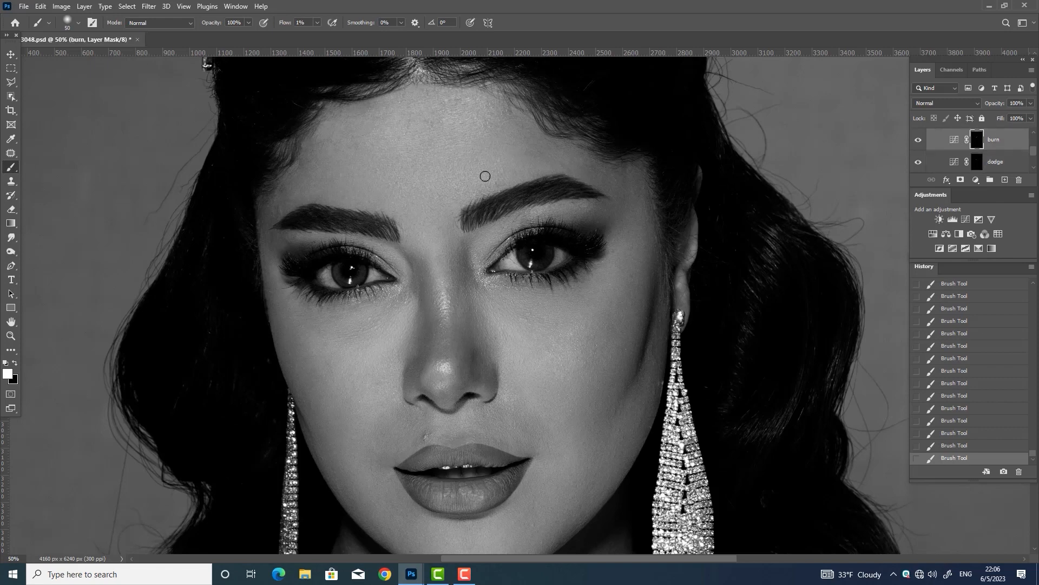
key(bracketleft)
key(alt+bracketleft)
key(bracketright)
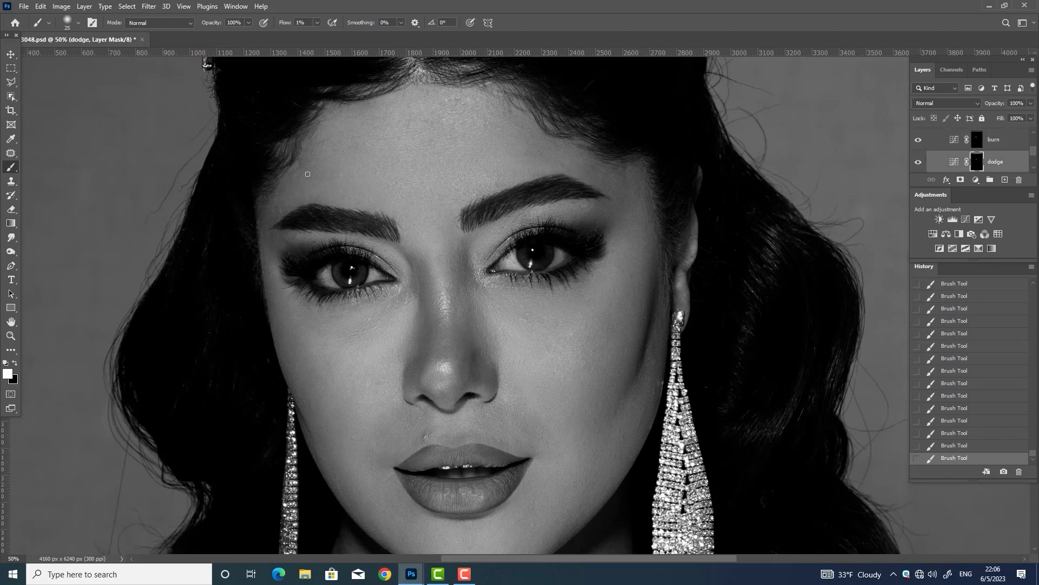
click(967, 140)
click(966, 140)
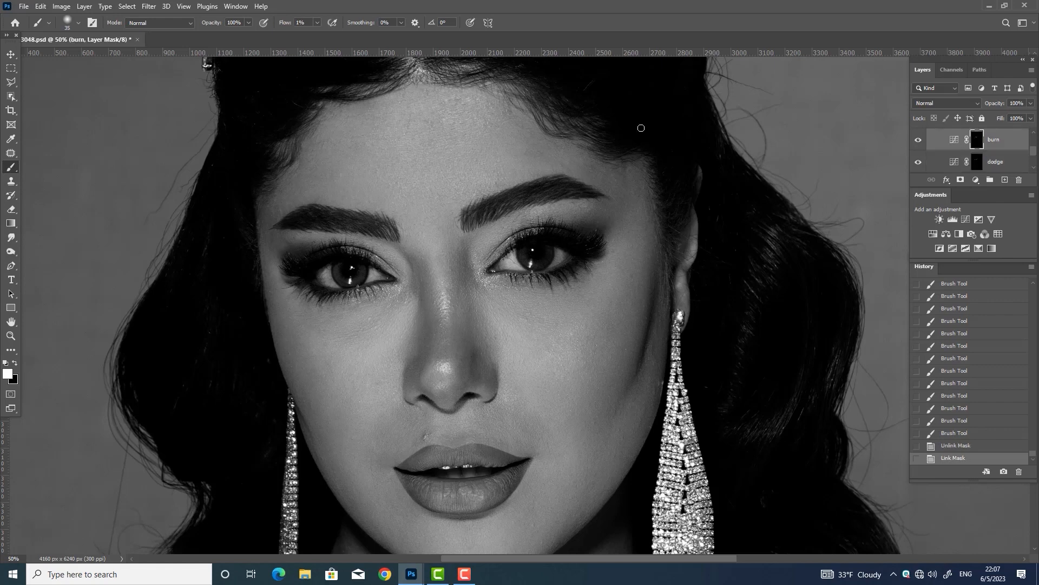
Paint a few more 1%-flow burn corrections on forehead spots
key(bracketleft)
click(298, 176)
click(298, 177)
click(301, 178)
key(ctrl+minus)
click(976, 161)
Dab light down the centre of the forehead on the dodge layer with a 40 px brush
key(bracketright)
key(bracketright)
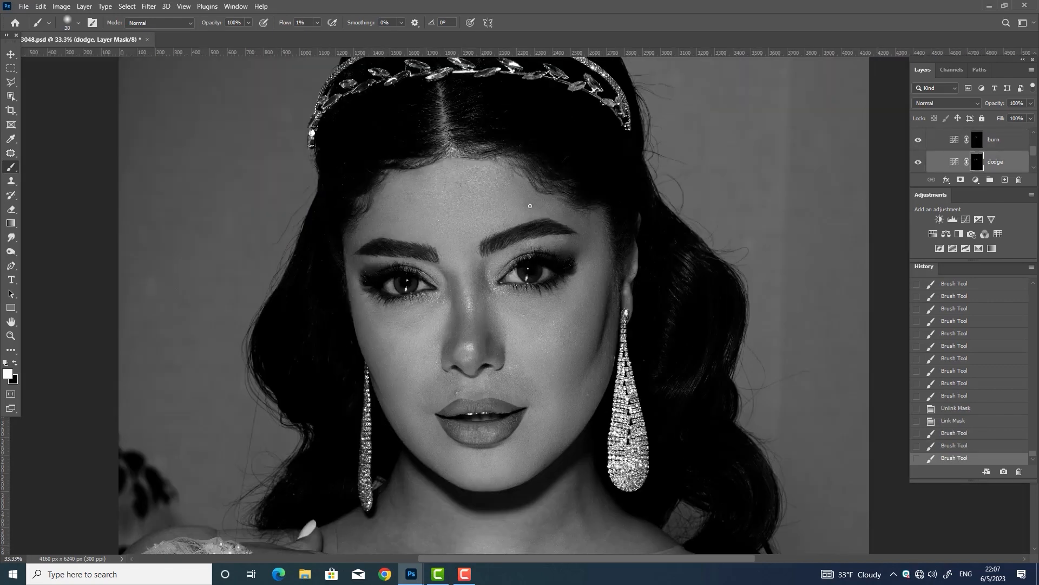
click(520, 208)
click(521, 208)
click(523, 208)
click(523, 208)
click(523, 209)
click(522, 209)
click(522, 211)
click(520, 213)
click(521, 213)
key(bracketright)
click(520, 216)
Toggle the black-and-white helper group to compare the dodge/burn work in colour
key(alt+bracketright)
key(bracketright)
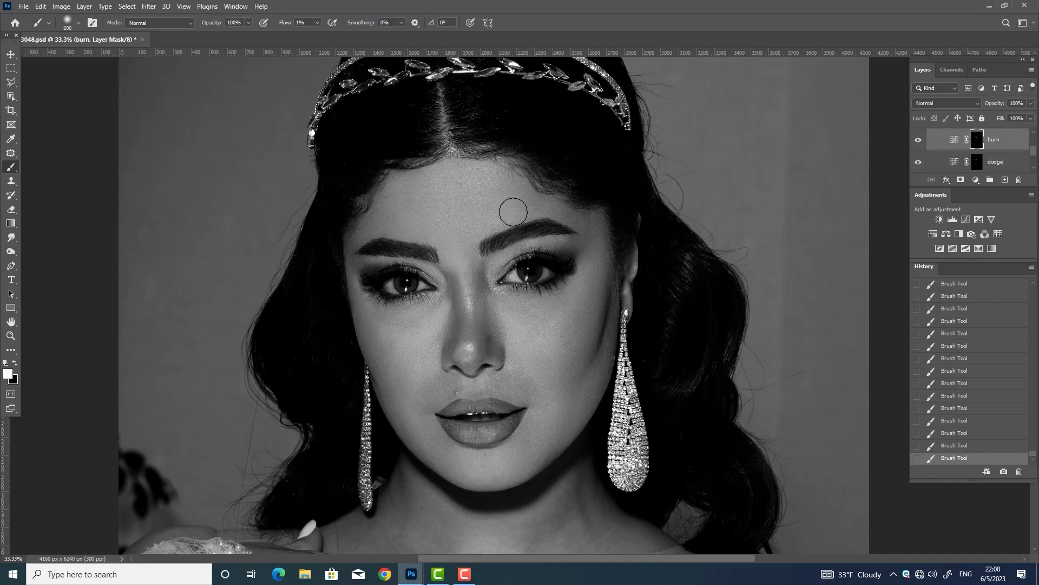
click(991, 163)
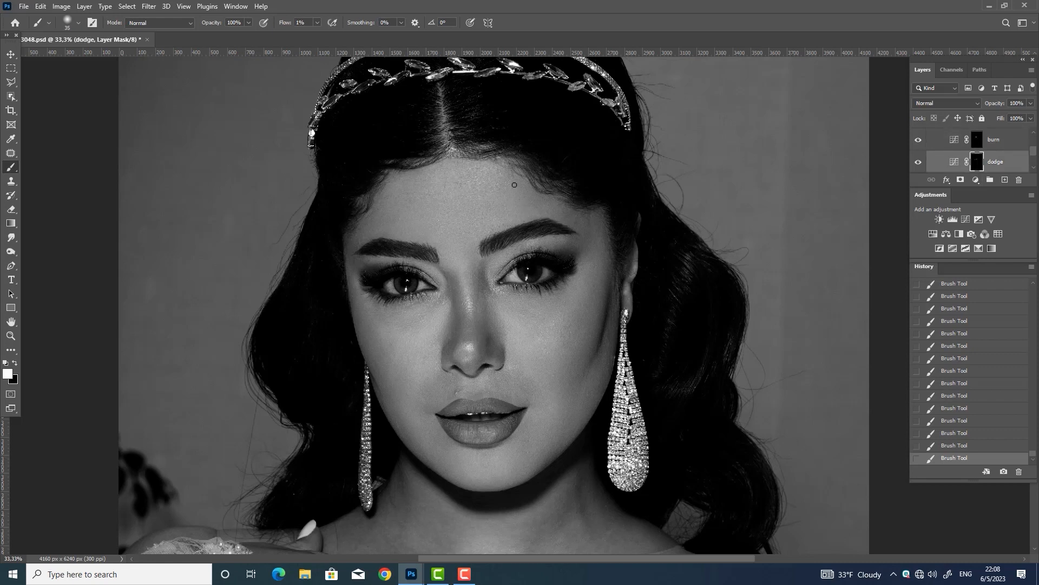
drag(1034, 151, 1034, 152)
click(918, 161)
click(918, 134)
click(918, 135)
click(918, 161)
key(bracketright)
key(bracketright)
Brighten the nose bridge, the area between the brows and beside the nose on the dodge layer
drag(469, 342, 469, 330)
mouse_move(470, 332)
mouse_down()
mouse_move(471, 319)
mouse_move(470, 334)
mouse_up()
key(bracketleft)
mouse_move(470, 330)
mouse_down()
mouse_move(474, 322)
mouse_move(469, 330)
mouse_up()
key(bracketleft)
key(bracketleft)
key(bracketright)
click(468, 329)
key(bracketright)
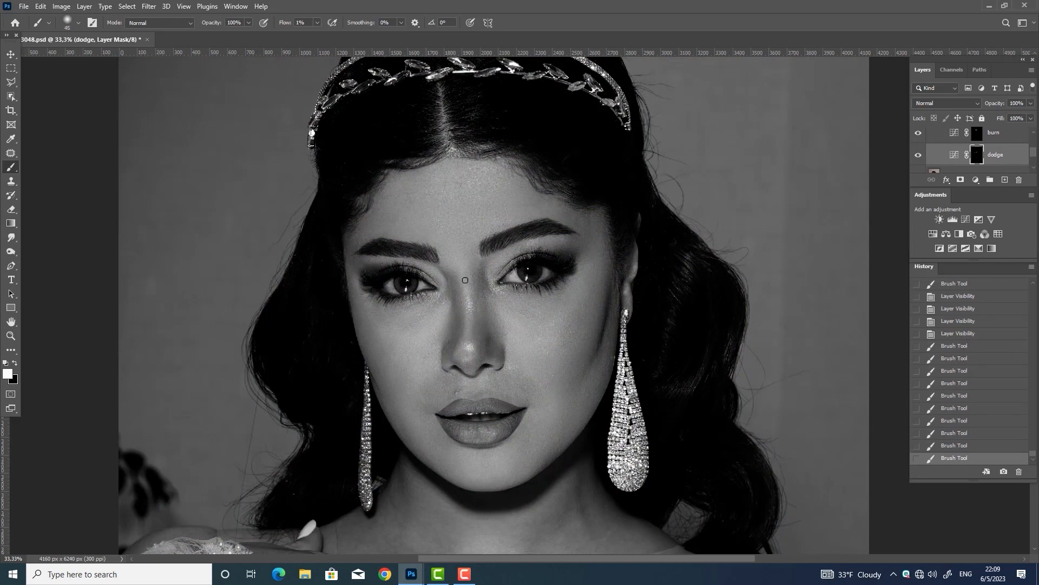
click(468, 280)
click(468, 280)
mouse_move(484, 266)
mouse_down()
mouse_move(484, 257)
mouse_move(484, 283)
mouse_up()
Hide Group 3 to show the portrait in colour and select Layer 1
key(alt+bracketright)
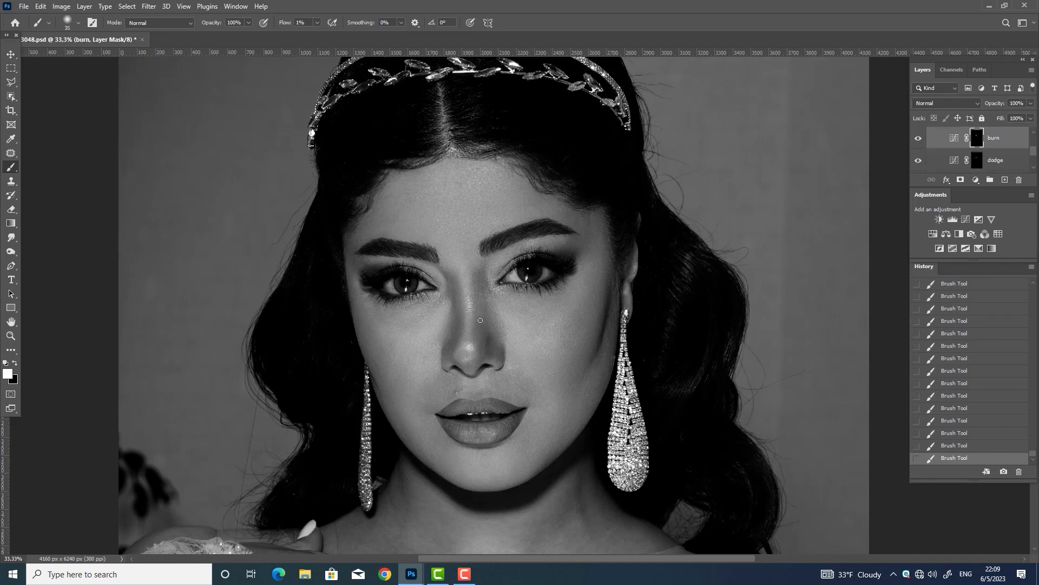
click(918, 147)
drag(1034, 151, 1034, 155)
click(951, 165)
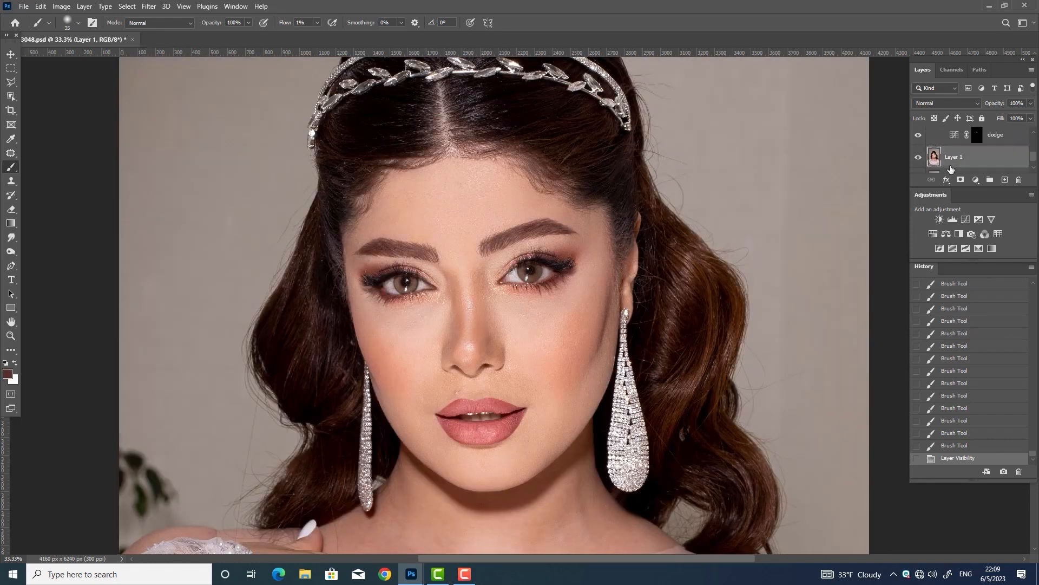
Marquee a rectangle around the face and open Liquify with a large warp brush
key(m)
drag(302, 156, 631, 464)
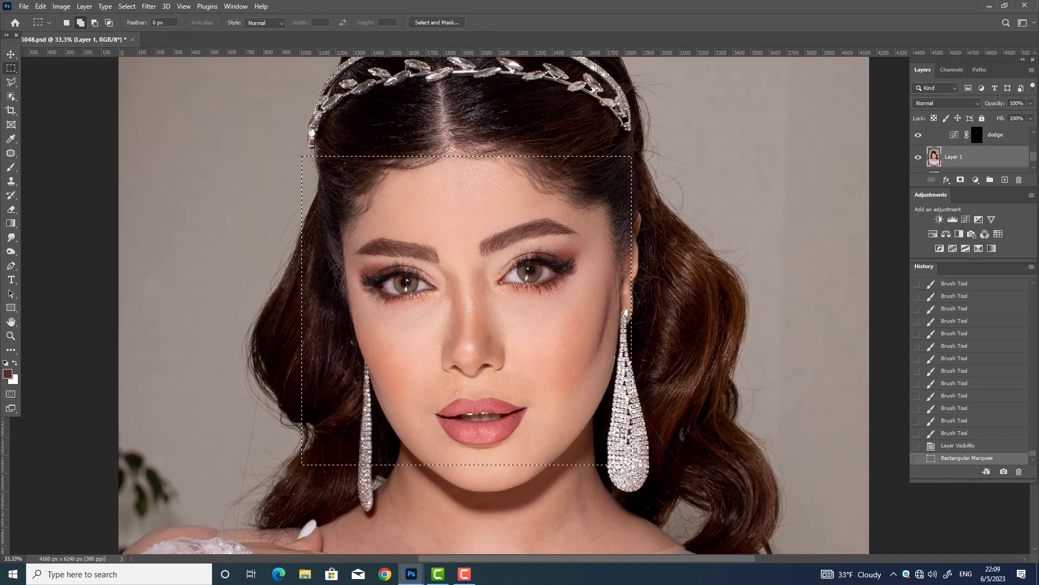
key(ctrl+shift+x)
key(bracketright)
key(bracketright)
key(bracketright)
key(bracketright)
key(bracketright)
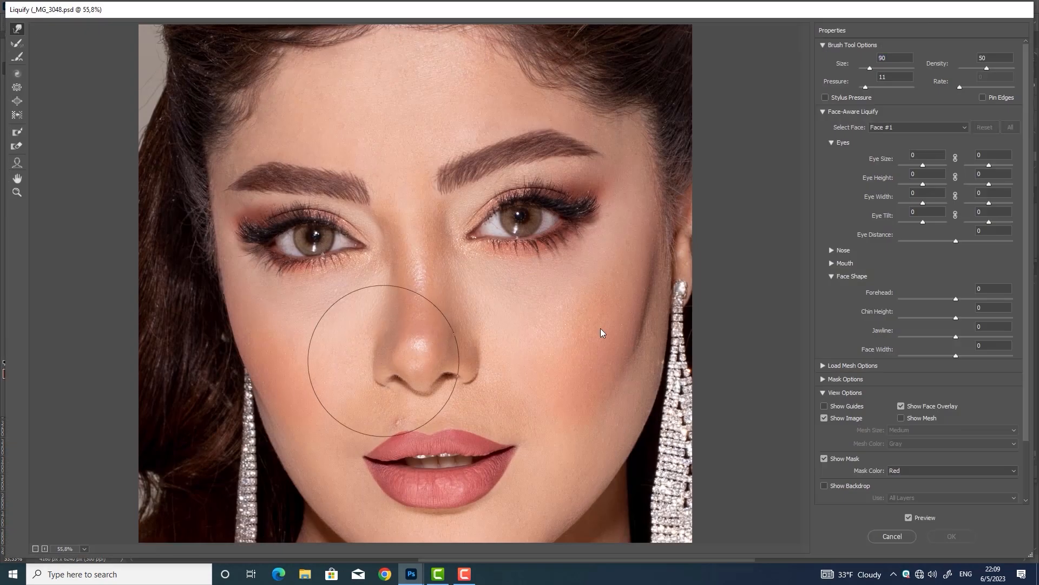
key(bracketright)
key(bracketleft)
Forward Warp the side of the nose to slim it, apply, and compare with before
drag(385, 356, 446, 342)
key(bracketleft)
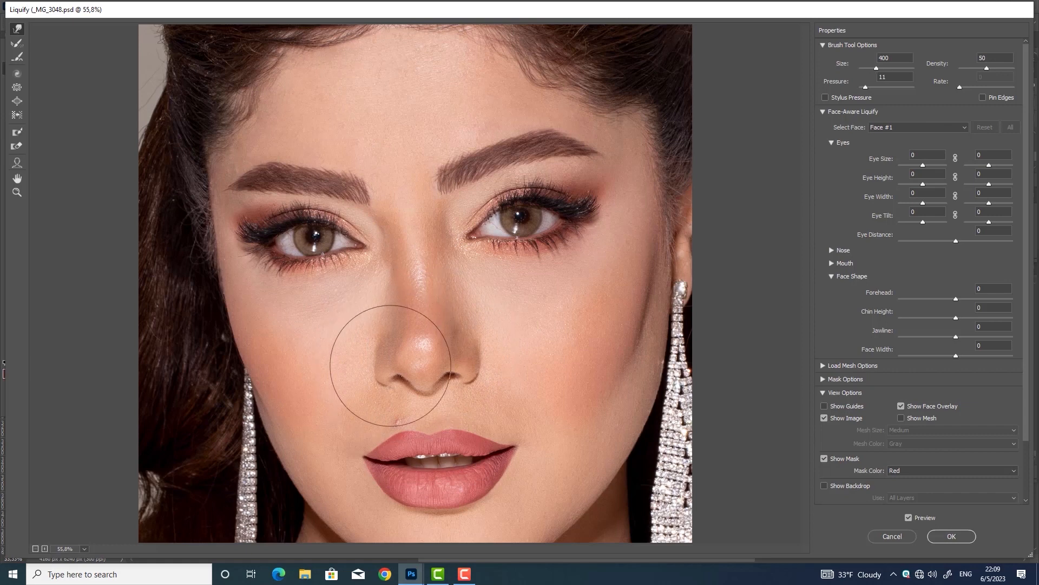
key(bracketleft)
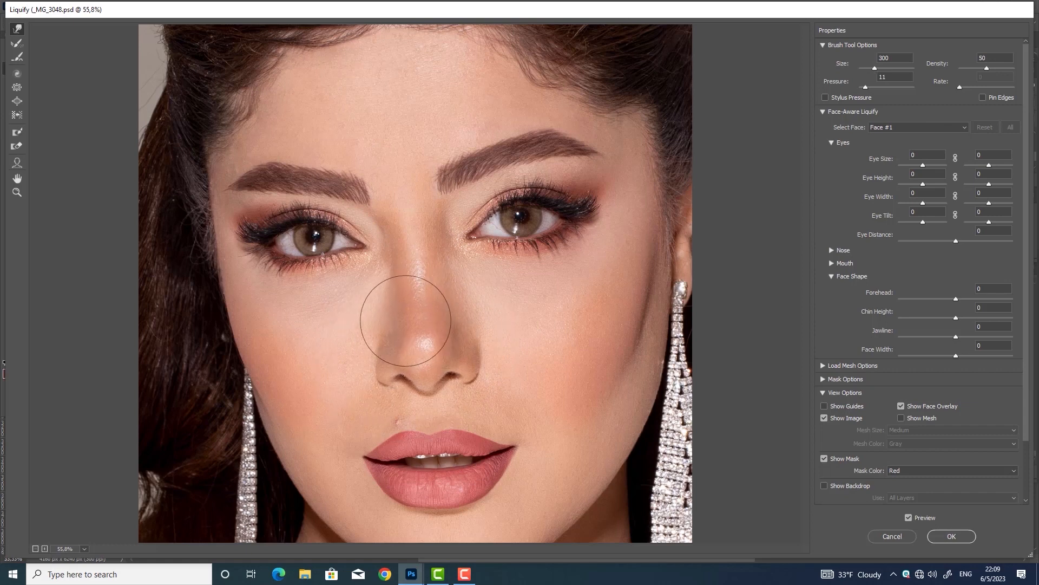
key(bracketleft)
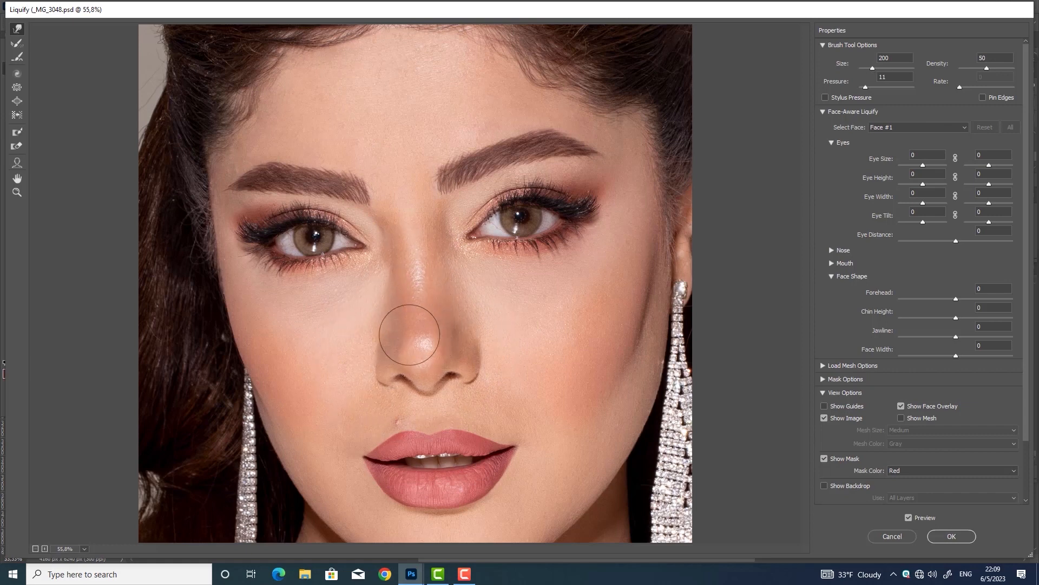
key(bracketleft)
click(951, 536)
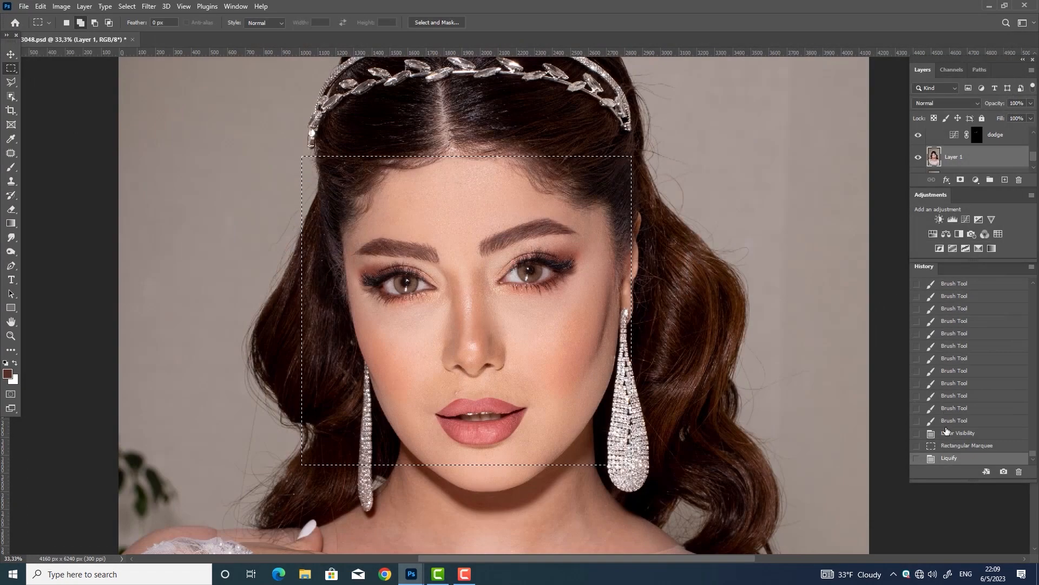
click(953, 445)
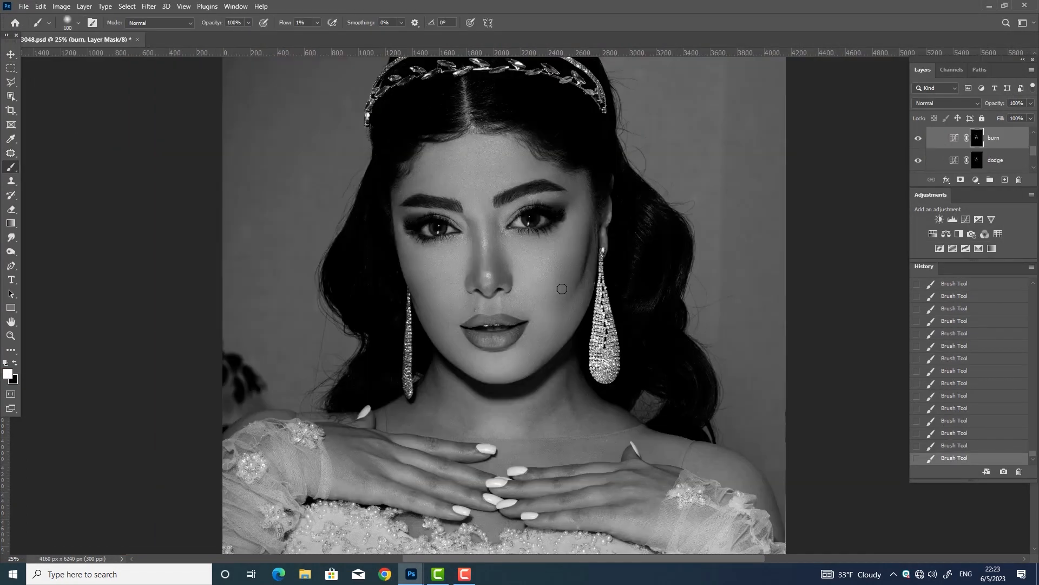
Lighten the cheek and neck on the dodge layer's mask with a 125-80 px brush
key(bracketright)
key(bracketright)
key(bracketright)
key(bracketright)
key(bracketright)
click(967, 160)
click(967, 160)
click(977, 160)
key(bracketleft)
key(bracketleft)
key(bracketleft)
key(bracketleft)
drag(547, 408, 552, 399)
drag(550, 401, 545, 419)
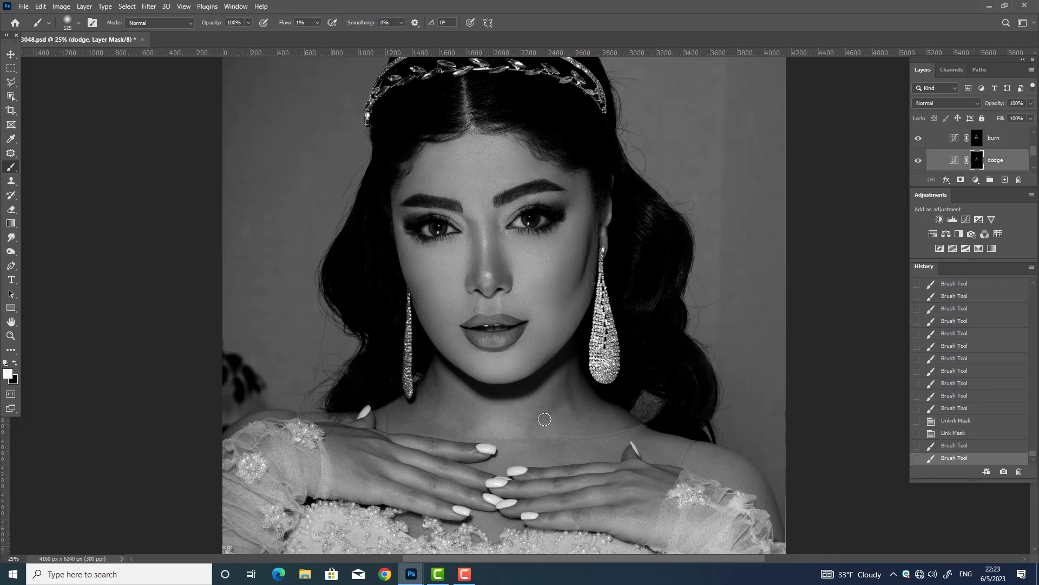
key(bracketleft)
key(bracketleft)
key(bracketleft)
drag(452, 418, 444, 423)
Hide and reshow Group 3 and Group 2 to check colour, returning to 25% zoom
mouse_move(1034, 151)
mouse_down()
mouse_move(1034, 137)
mouse_move(1034, 151)
mouse_up()
click(918, 147)
click(919, 135)
click(918, 135)
key(ctrl+plus)
key(ctrl+minus)
Darken a bright skin patch with fine 35 px strokes on the burn layer's mask
click(977, 139)
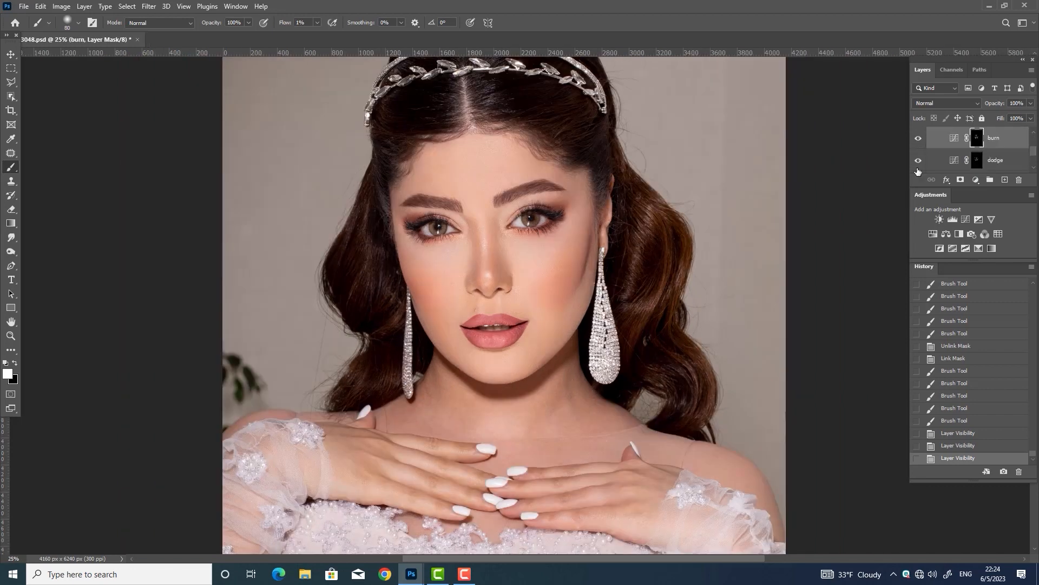
key(bracketleft)
key(bracketleft)
key(bracketleft)
key(bracketleft)
key(bracketleft)
key(bracketleft)
drag(485, 257, 481, 267)
drag(482, 260, 480, 271)
drag(480, 261, 479, 272)
mouse_move(480, 259)
mouse_down()
mouse_move(479, 270)
mouse_move(474, 229)
mouse_up()
Set flow to 45% and a 90 px brush, then brighten the eye whites on the dodge mask
click(976, 162)
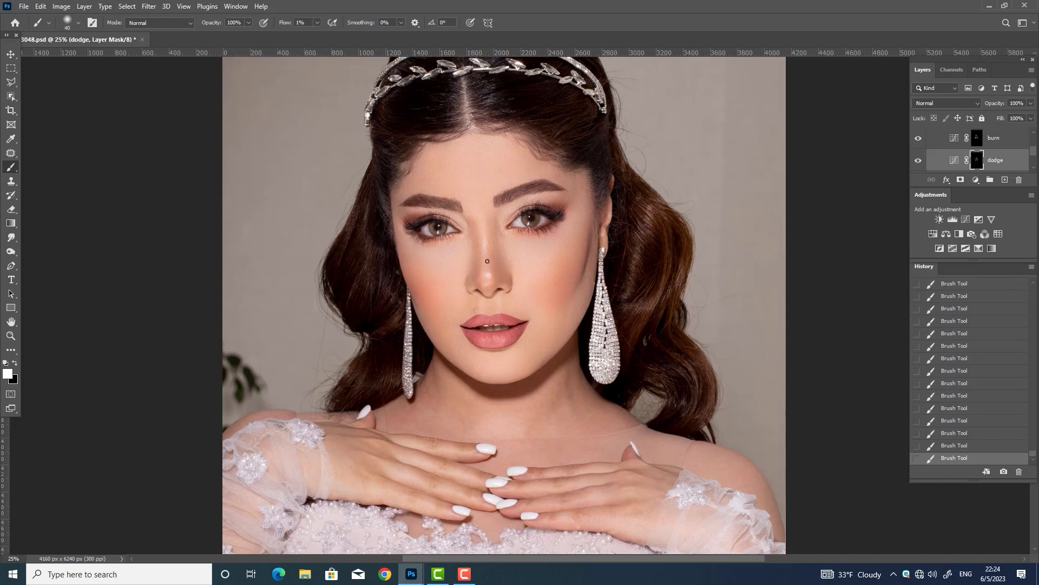
drag(1033, 151, 1034, 147)
click(976, 153)
click(318, 22)
drag(318, 37, 341, 38)
key(bracketright)
key(bracketright)
key(bracketright)
key(bracketright)
key(bracketright)
key(bracketright)
click(520, 222)
click(454, 228)
click(426, 231)
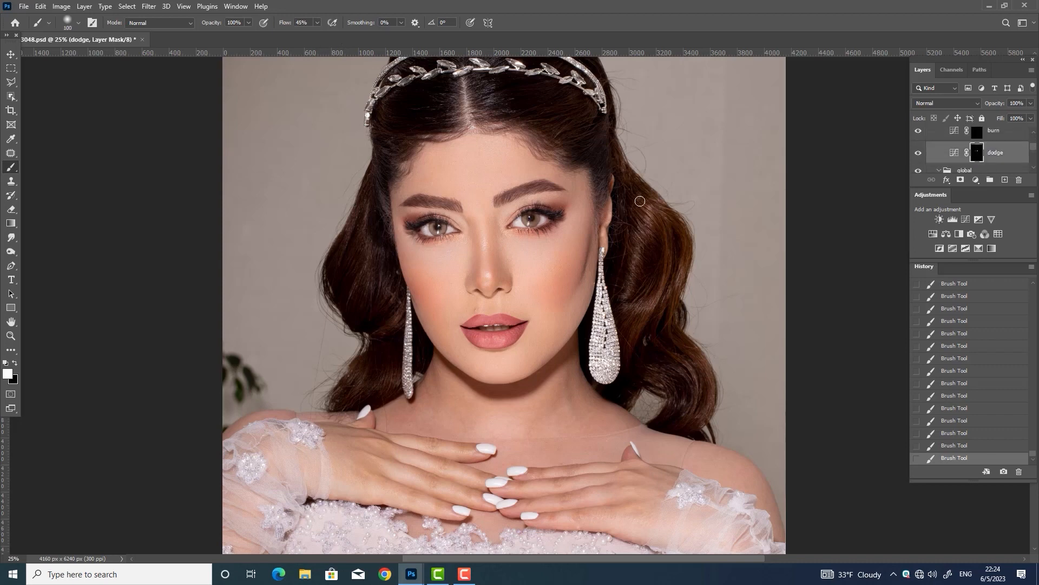
Select the burn layer's mask and zoom in to 50% to inspect the face
click(978, 134)
key(ctrl+plus)
key(bracketright)
key(ctrl+plus)
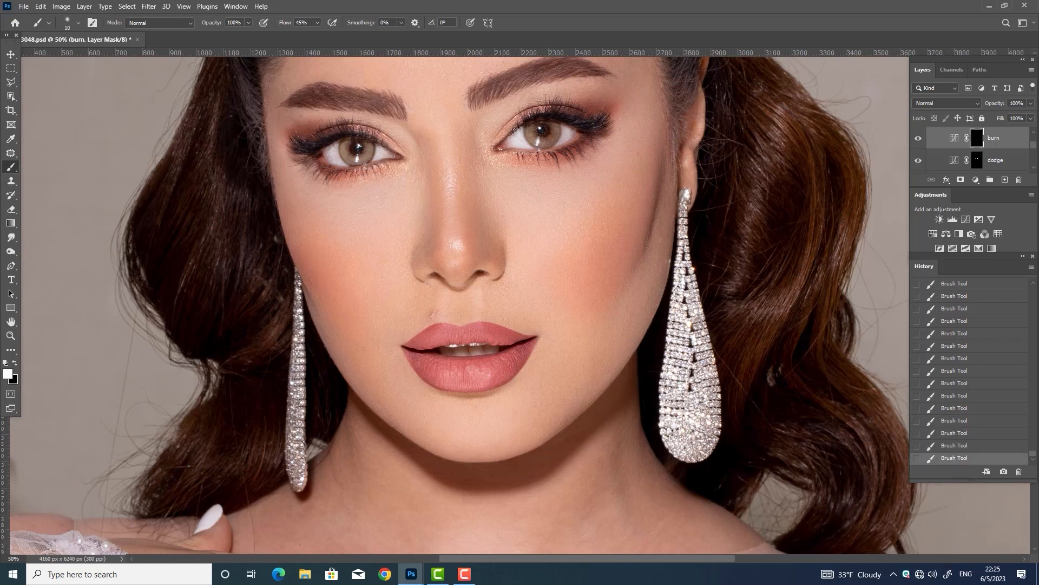
key(bracketright)
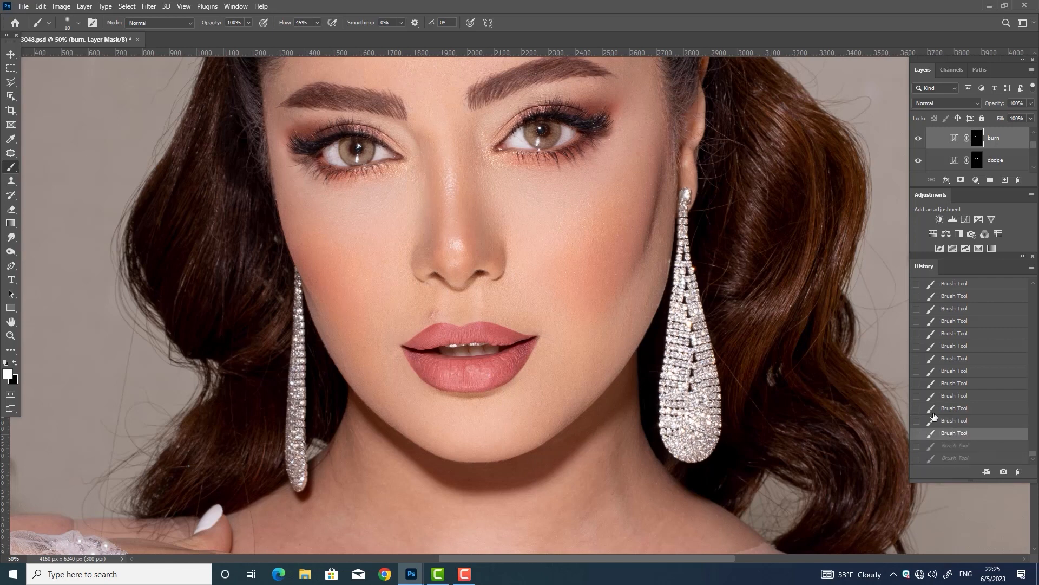
key(ctrl+minus)
key(ctrl+minus)
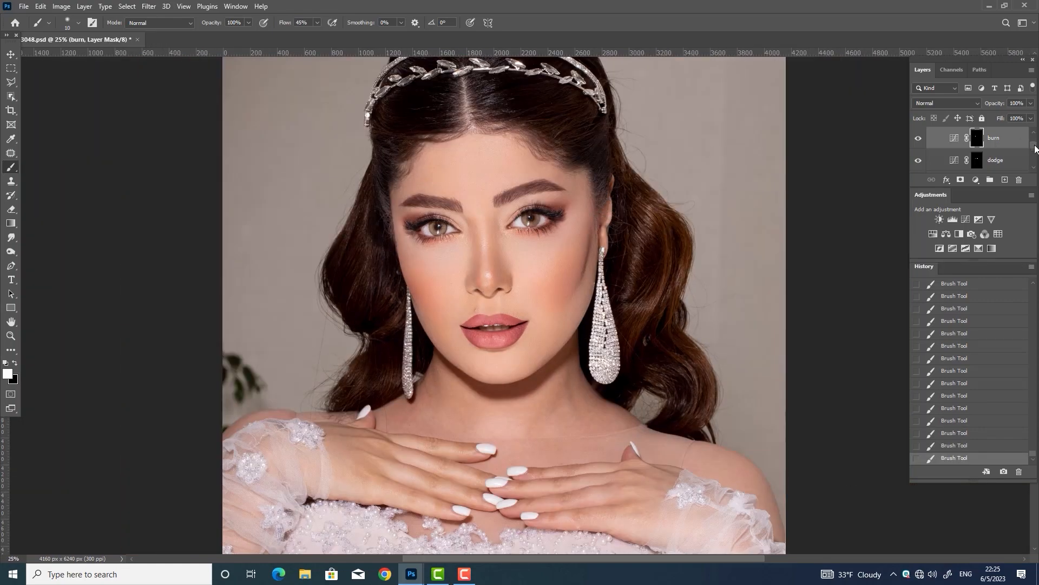
Darken the lower lash lines under both eyes on the burn mask with a 40 px brush
drag(1034, 145, 1034, 139)
click(918, 134)
click(918, 134)
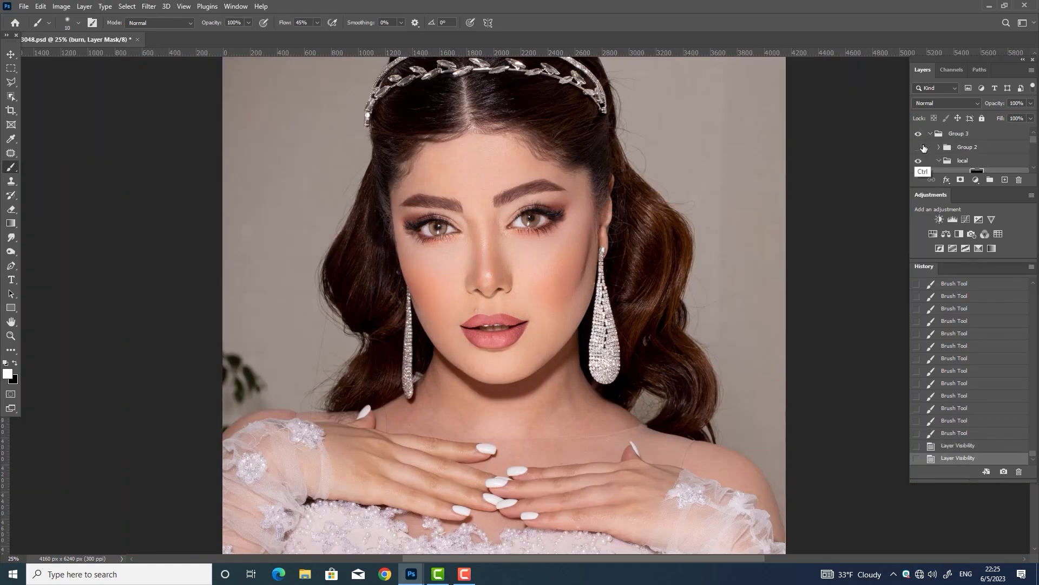
key(ctrl+plus)
key(ctrl+plus)
drag(1034, 140, 1033, 147)
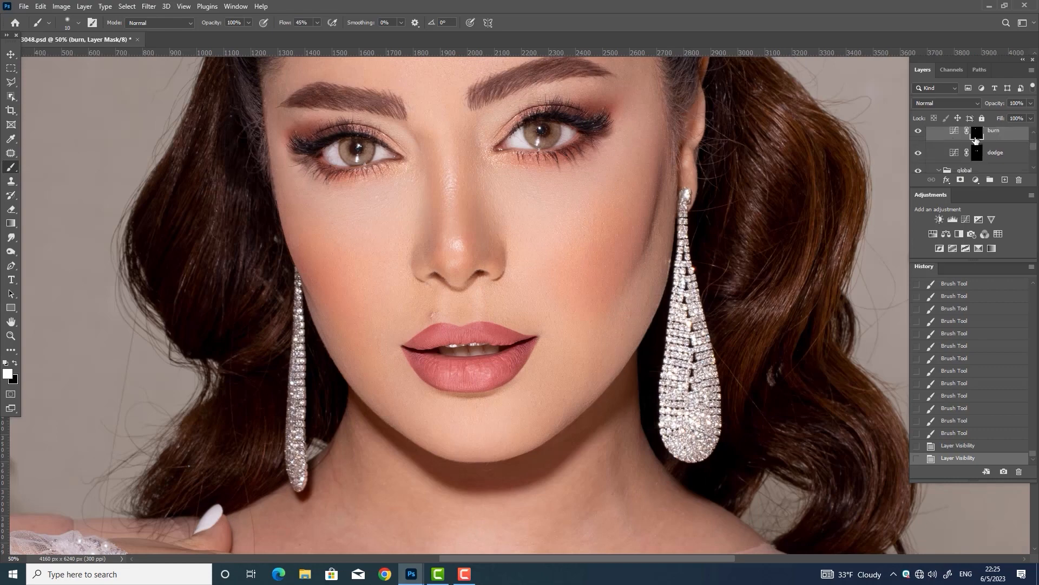
key(bracketright)
key(bracketright)
key(bracketright)
drag(587, 140, 553, 154)
drag(559, 152, 547, 155)
drag(555, 153, 545, 155)
drag(363, 168, 337, 172)
drag(346, 170, 317, 164)
Gently lighten the cheek on the dodge layer's mask at 1% brush flow
key(ctrl+minus)
key(ctrl+minus)
key(ctrl+minus)
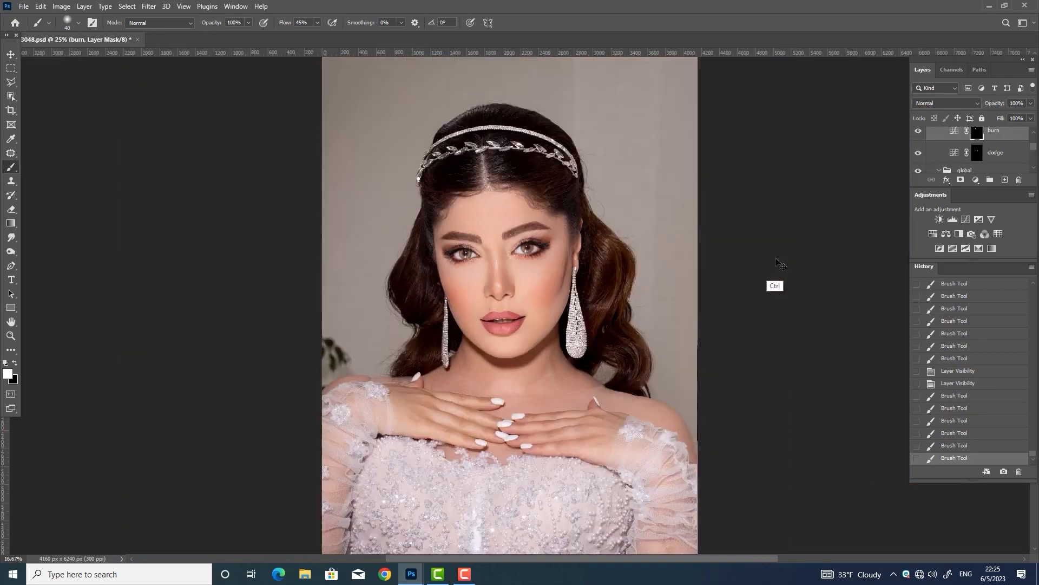
key(ctrl+plus)
key(ctrl+plus)
click(977, 153)
key(bracketleft)
key(bracketleft)
key(bracketleft)
drag(610, 247, 602, 269)
key(ctrl+z)
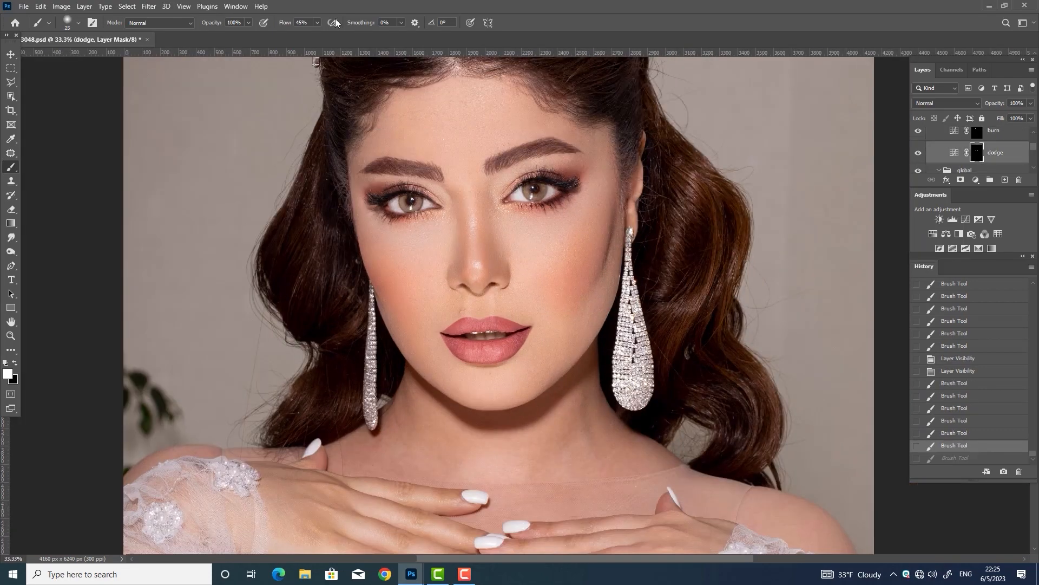
click(317, 23)
drag(319, 36, 273, 47)
drag(608, 255, 602, 270)
drag(606, 260, 600, 277)
mouse_move(605, 262)
mouse_down()
mouse_move(601, 275)
mouse_move(610, 236)
mouse_move(605, 256)
mouse_move(654, 216)
mouse_up()
key(bracketright)
Save, then lighten the edge of the cheek with a 20 px brush
key(ctrl+s)
key(ctrl+plus)
key(bracketleft)
key(bracketleft)
drag(651, 230, 656, 203)
drag(654, 216, 657, 197)
drag(643, 252, 648, 239)
drag(644, 251, 649, 237)
drag(645, 250, 649, 239)
drag(644, 252, 648, 241)
mouse_move(644, 252)
mouse_down()
mouse_move(668, 250)
mouse_move(643, 254)
mouse_up()
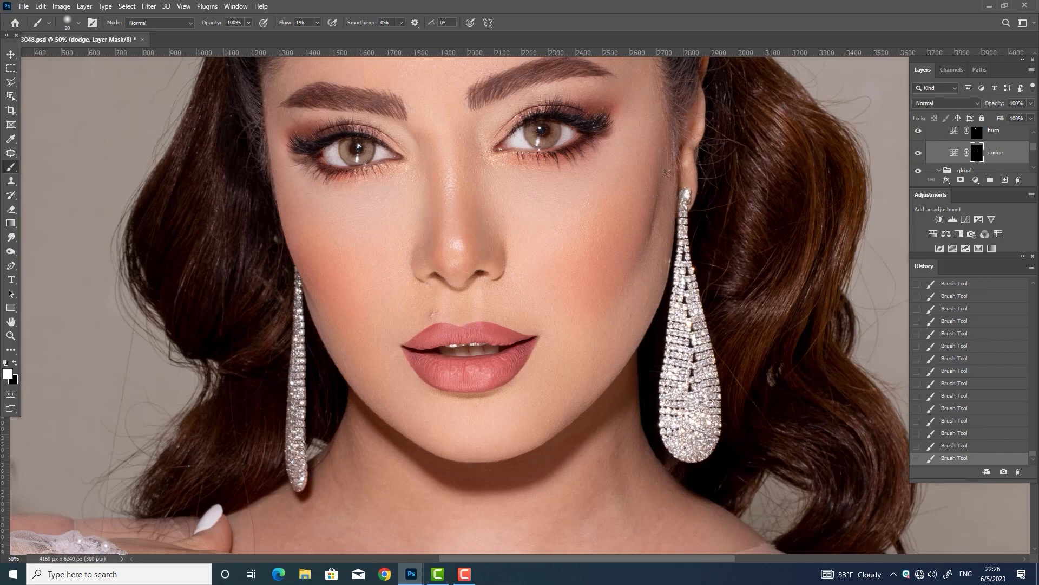
key(ctrl+minus)
key(ctrl+minus)
Compare Group 3 before and after, then merge Group 3 with Layer 1
drag(1033, 147, 1033, 138)
click(919, 134)
click(918, 134)
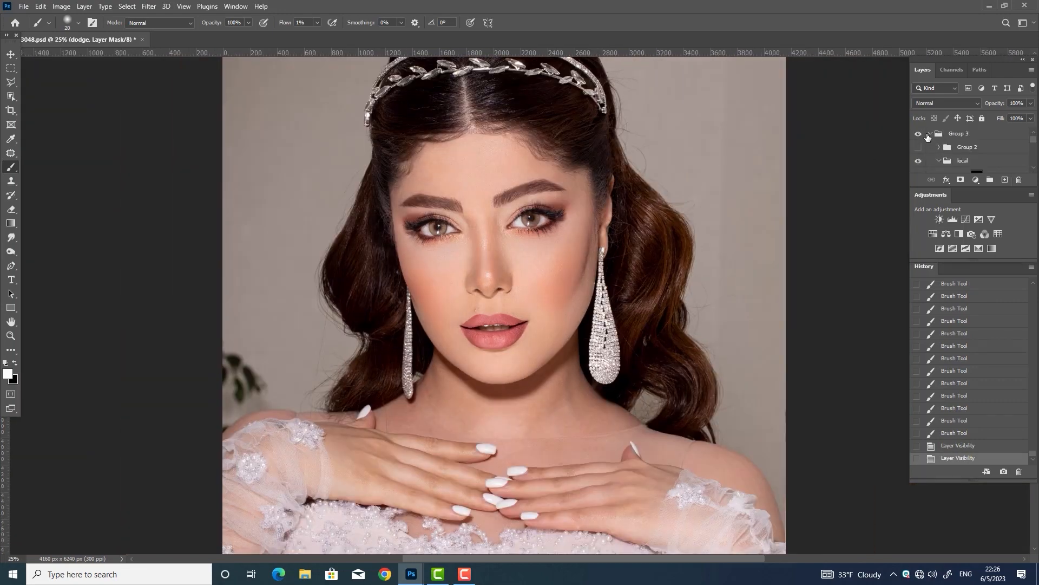
click(930, 135)
click(954, 136)
ctrl+click(947, 155)
key(ctrl+e)
Compare the merged Group 3 layer over the face and forehead, then save
click(918, 139)
click(918, 139)
key(ctrl+plus)
key(ctrl+plus)
key(ctrl+plus)
click(917, 140)
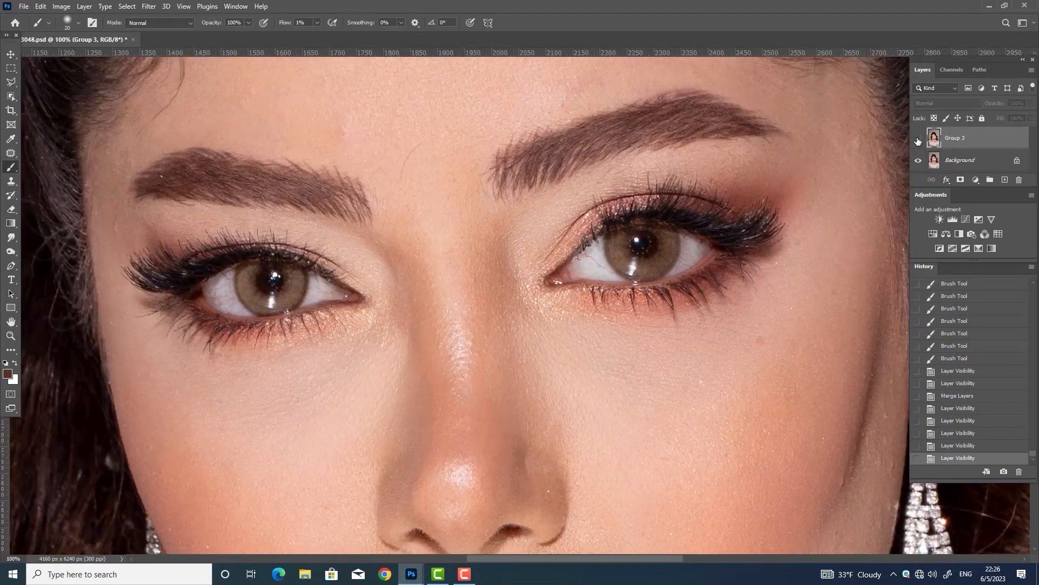
click(919, 139)
drag(770, 165, 828, 384)
click(919, 140)
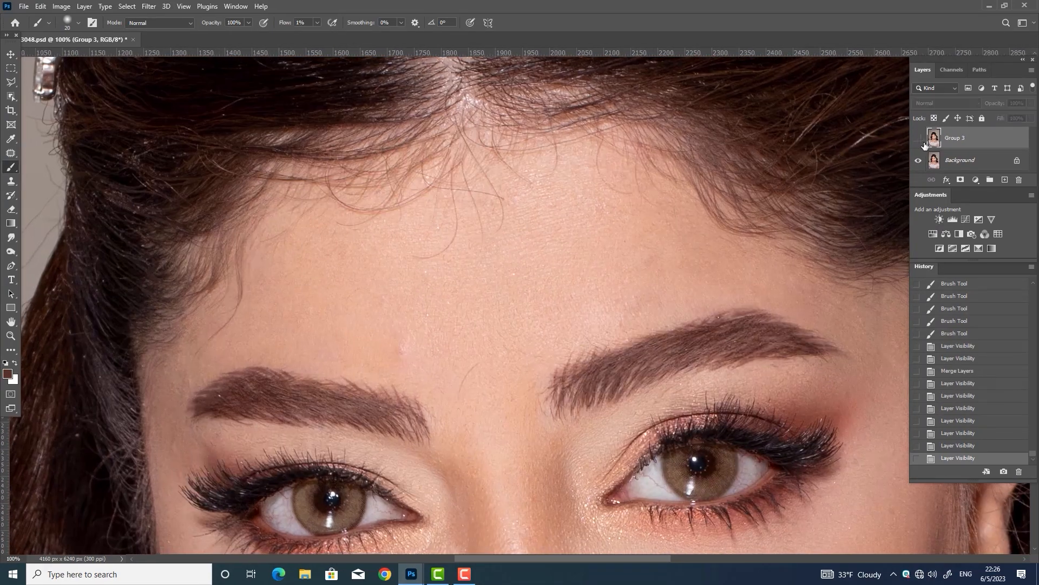
click(919, 140)
key(ctrl+minus)
key(ctrl+minus)
key(ctrl+minus)
drag(717, 463, 643, 322)
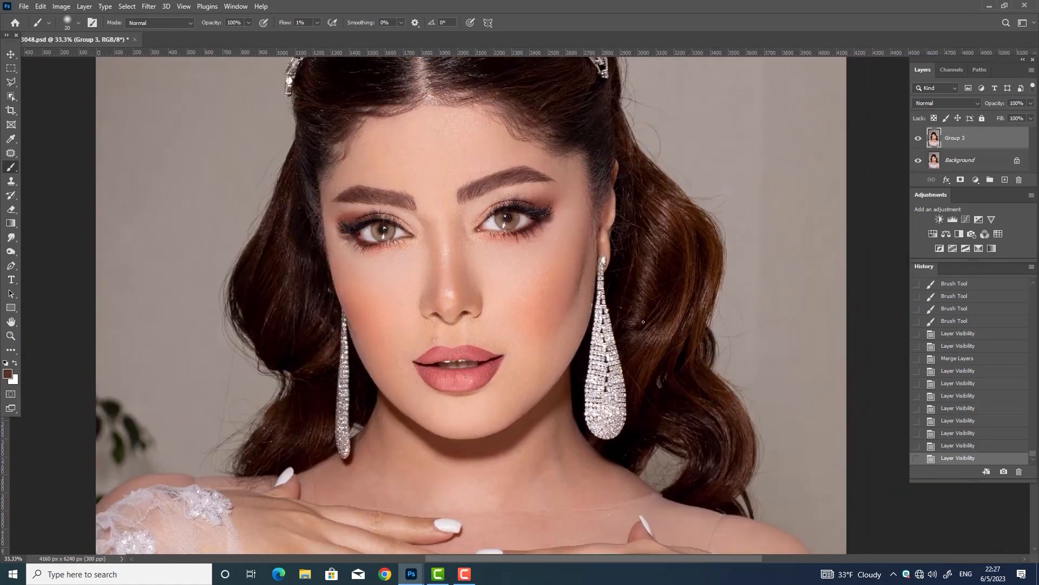
key(ctrl+s)
Duplicate the Group 3 layer and apply the Camera Raw Filter to the copy
key(v)
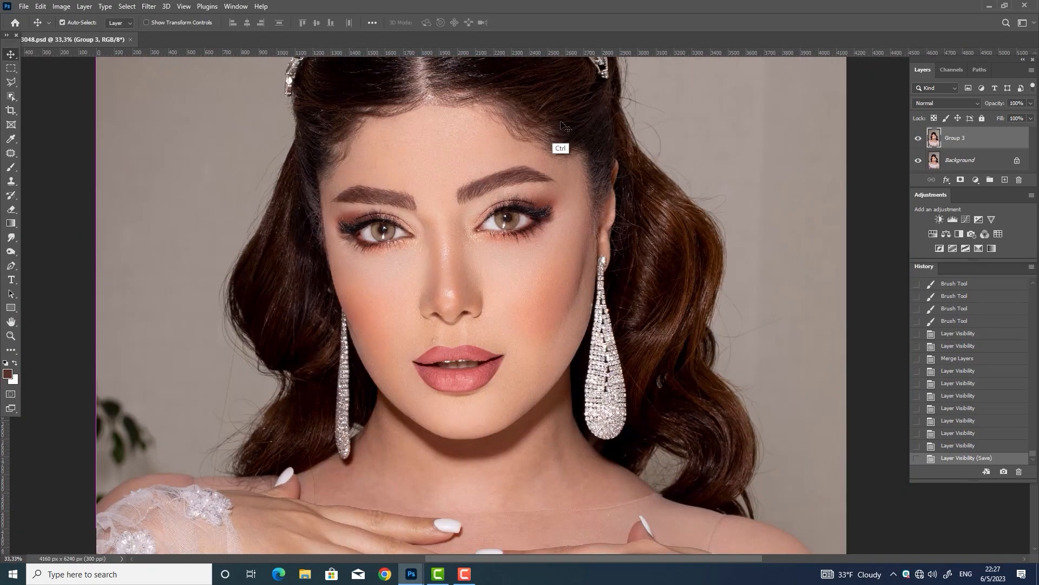
key(ctrl+j)
click(149, 6)
click(200, 90)
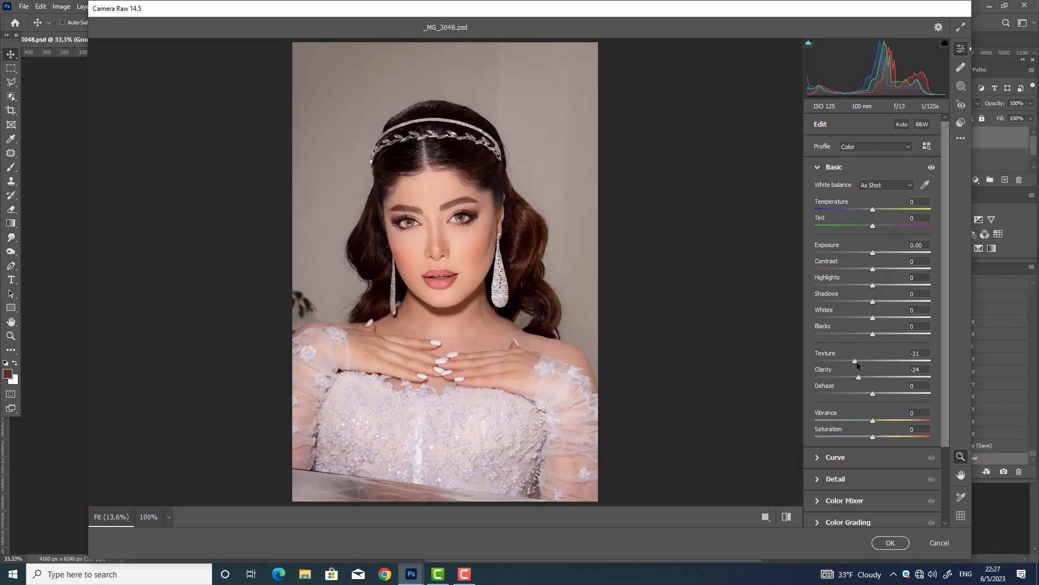
click(890, 540)
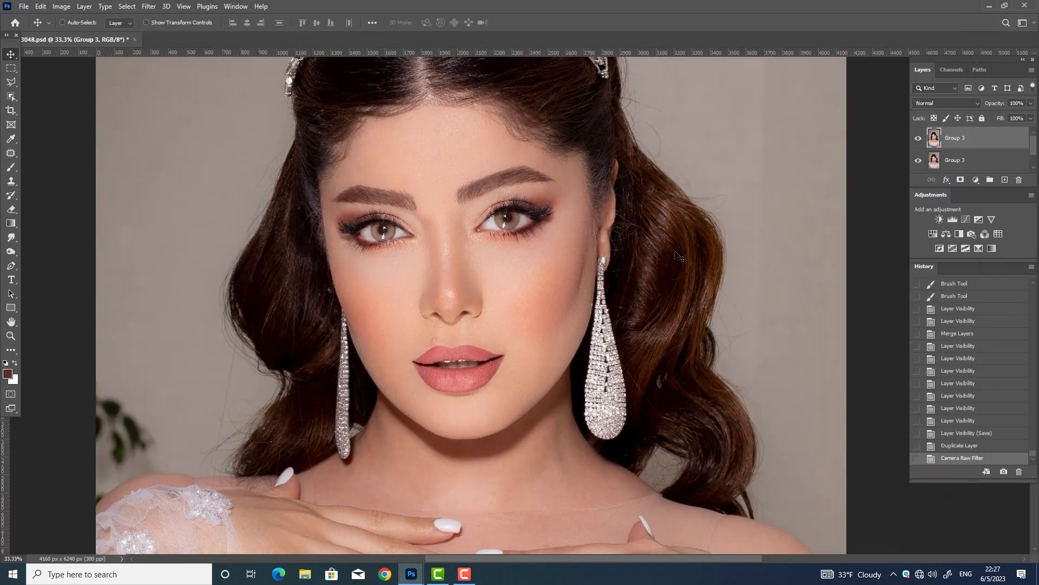
Erase the Camera Raw adjustment from the eyes, both brows and the lips
click(11, 210)
drag(523, 219, 489, 210)
click(273, 23)
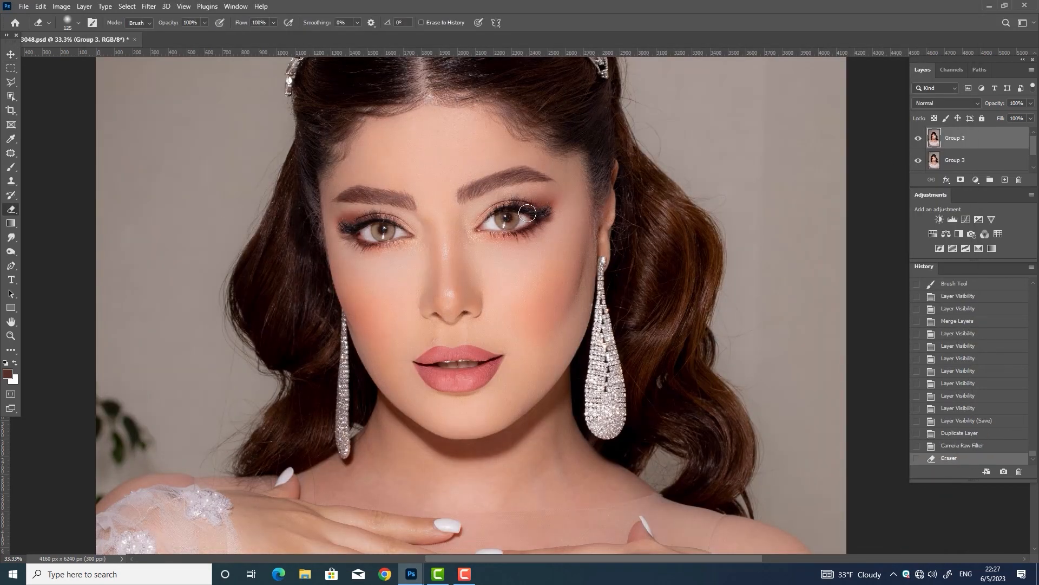
drag(374, 230, 400, 232)
mouse_move(399, 232)
mouse_down()
mouse_move(411, 199)
mouse_move(400, 198)
mouse_up()
drag(468, 194, 477, 192)
key(bracketright)
key(bracketright)
drag(450, 368, 479, 368)
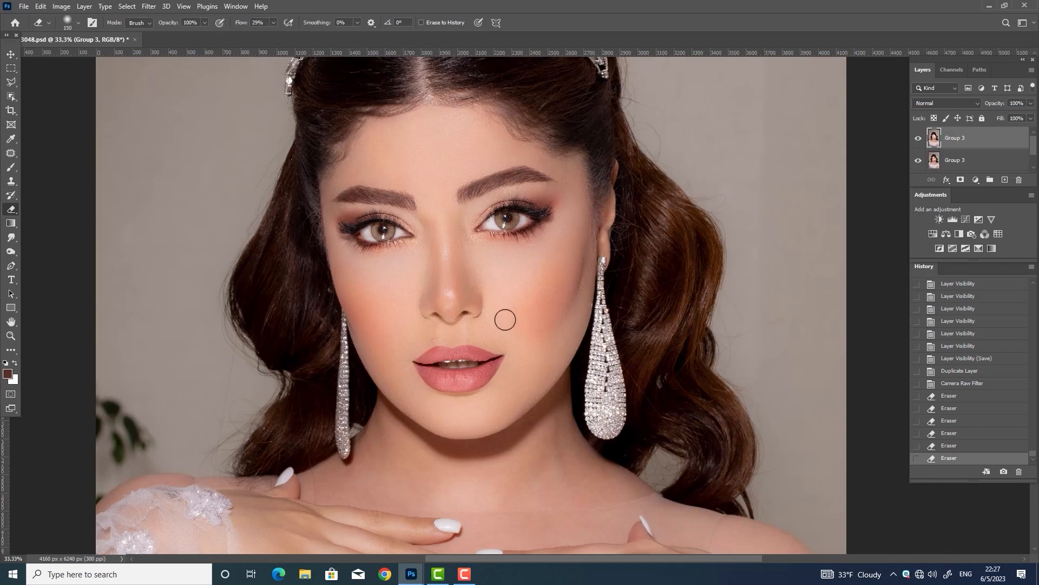
key(bracketright)
drag(505, 320, 476, 310)
Lower the filtered copy's opacity to 68%
click(918, 138)
click(919, 138)
click(1031, 103)
drag(1031, 115, 1013, 115)
Gently erase more of the adjustment with a 300 px eraser at 8% flow
click(482, 288)
click(274, 23)
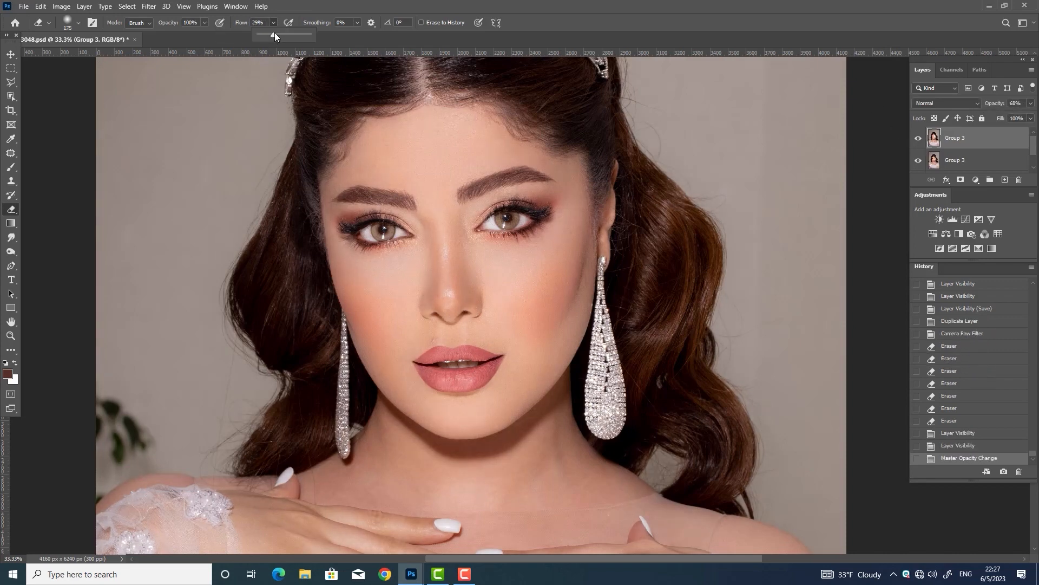
drag(274, 34, 261, 35)
key(bracketright)
key(bracketright)
key(bracketright)
drag(469, 306, 478, 310)
click(917, 139)
click(917, 139)
click(916, 140)
click(917, 141)
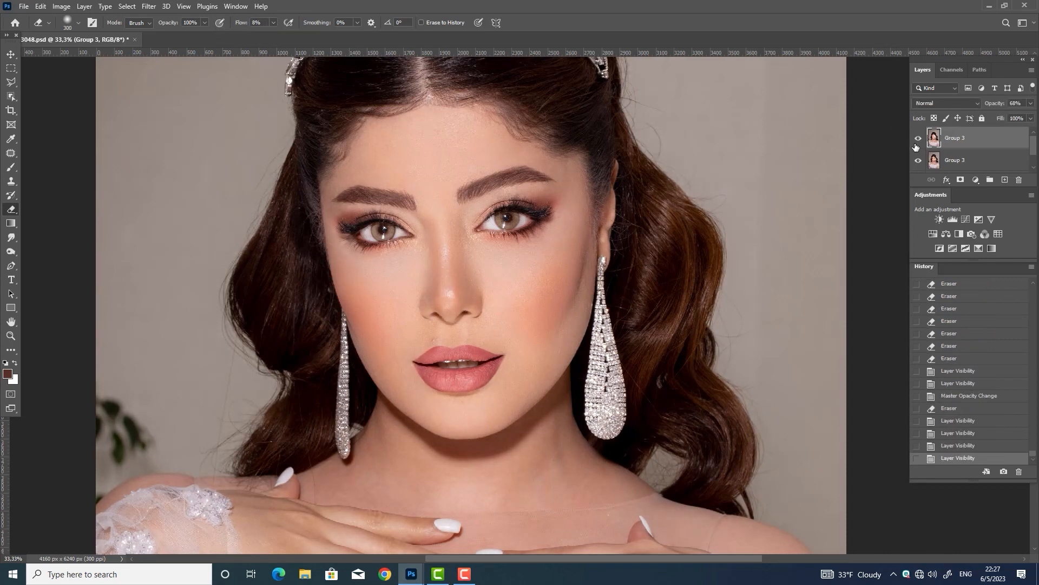
Merge the filtered copy down into Group 3 and save the document
key(ctrl+e)
click(918, 140)
click(918, 139)
key(v)
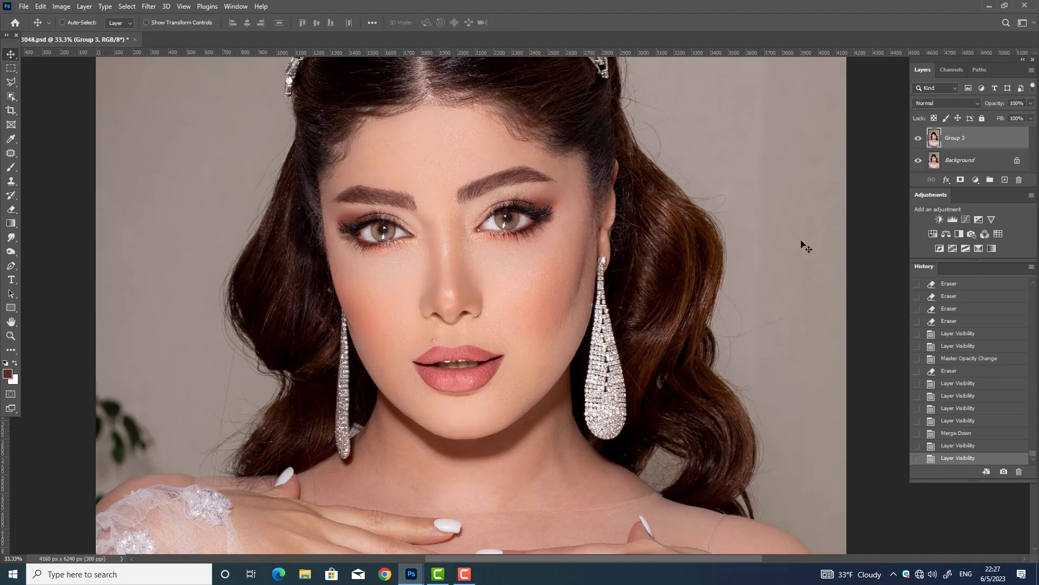
key(ctrl+s)
drag(679, 402, 675, 241)
key(ctrl+minus)
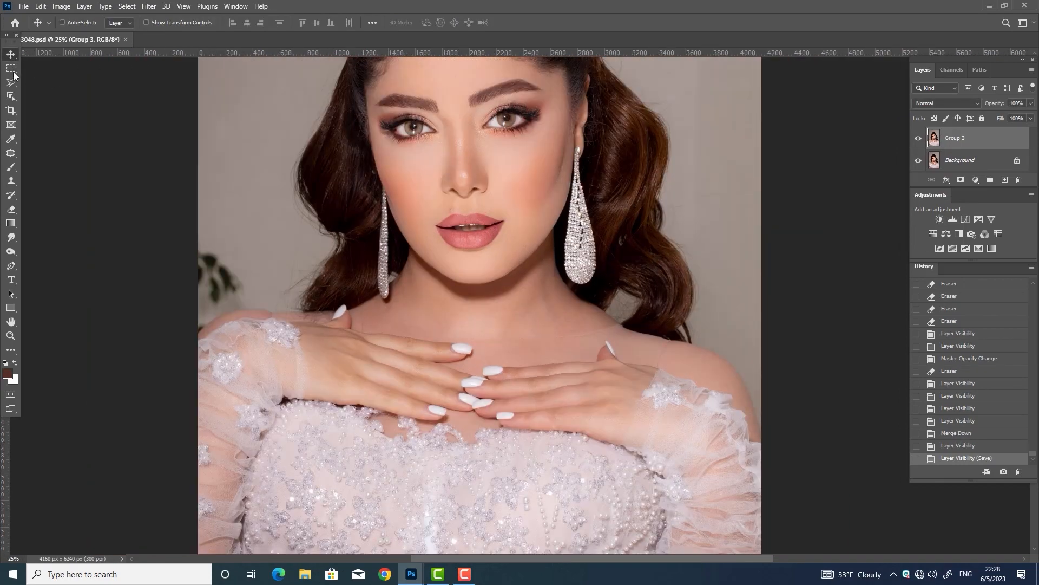
Reshape the selected neck and shoulder area with Liquify
click(12, 69)
drag(347, 191, 763, 460)
key(ctrl+shift+x)
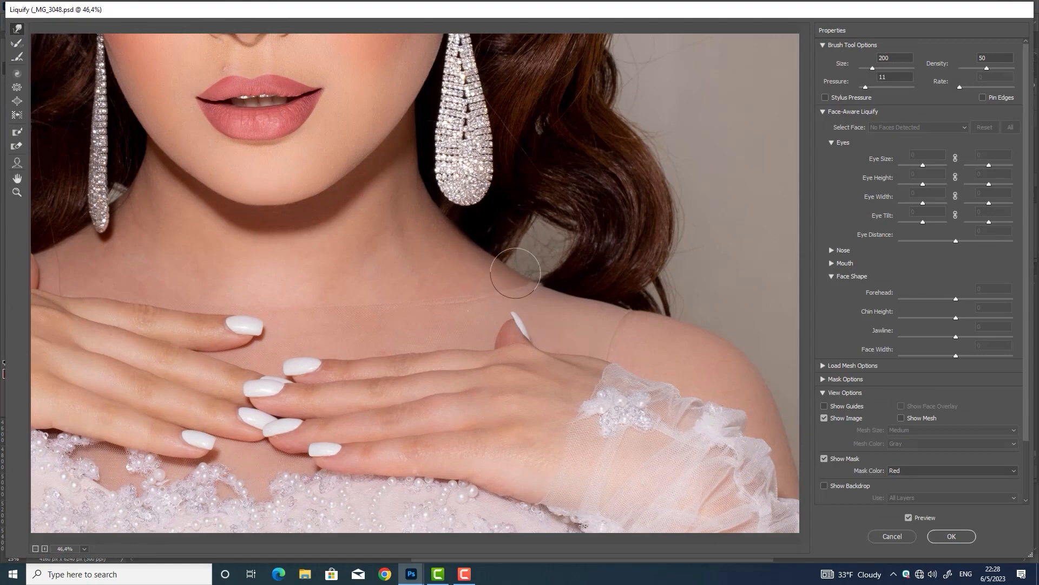
click(951, 536)
key(ctrl+d)
Copy the lower part of the image to a new layer and apply Portraiture smoothing
mouse_move(803, 267)
mouse_down()
mouse_move(494, 476)
mouse_move(184, 573)
mouse_up()
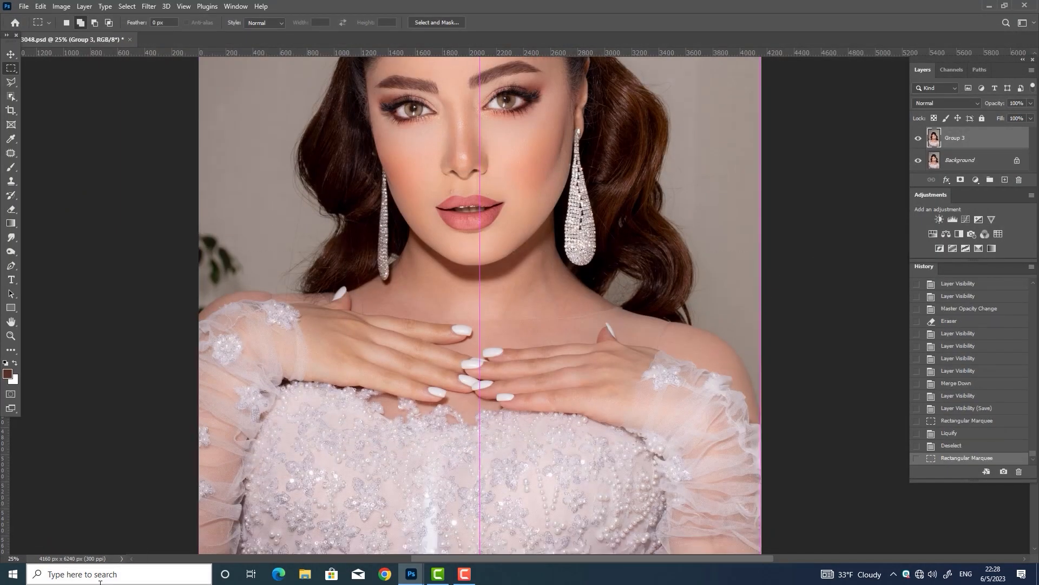
key(ctrl+c)
key(ctrl+v)
click(149, 6)
mouse_move(162, 252)
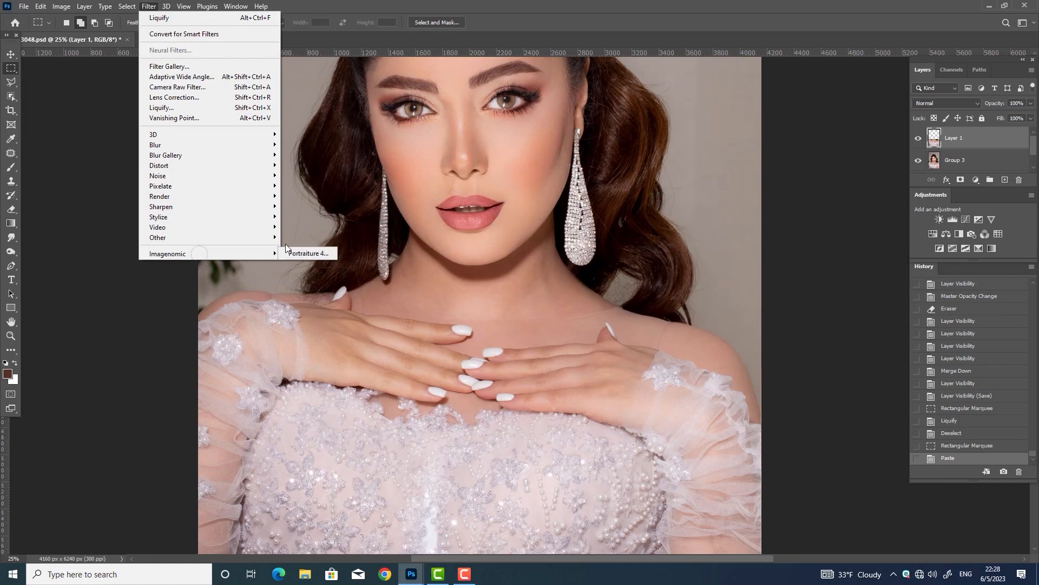
click(293, 253)
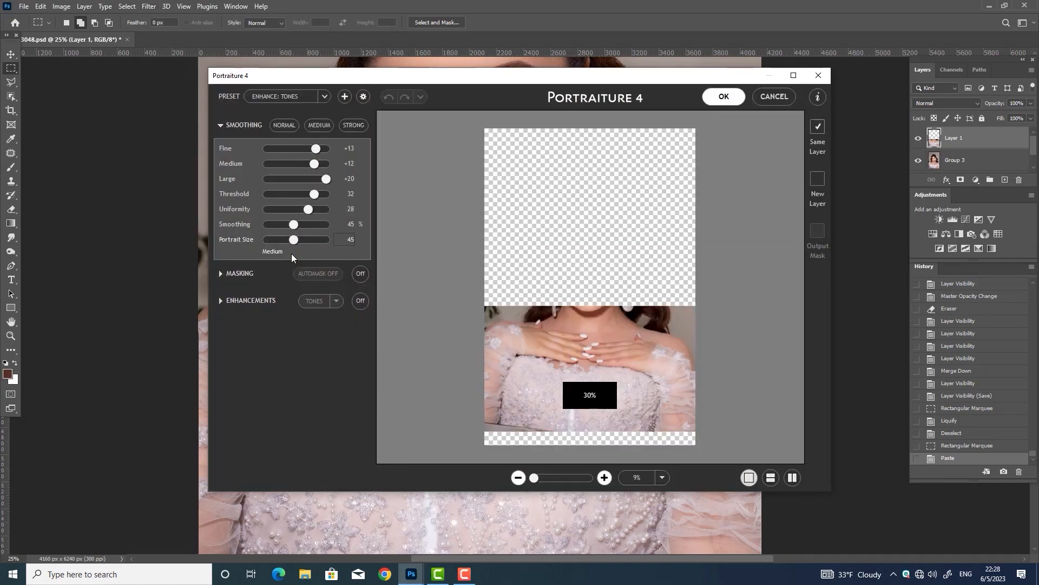
click(728, 100)
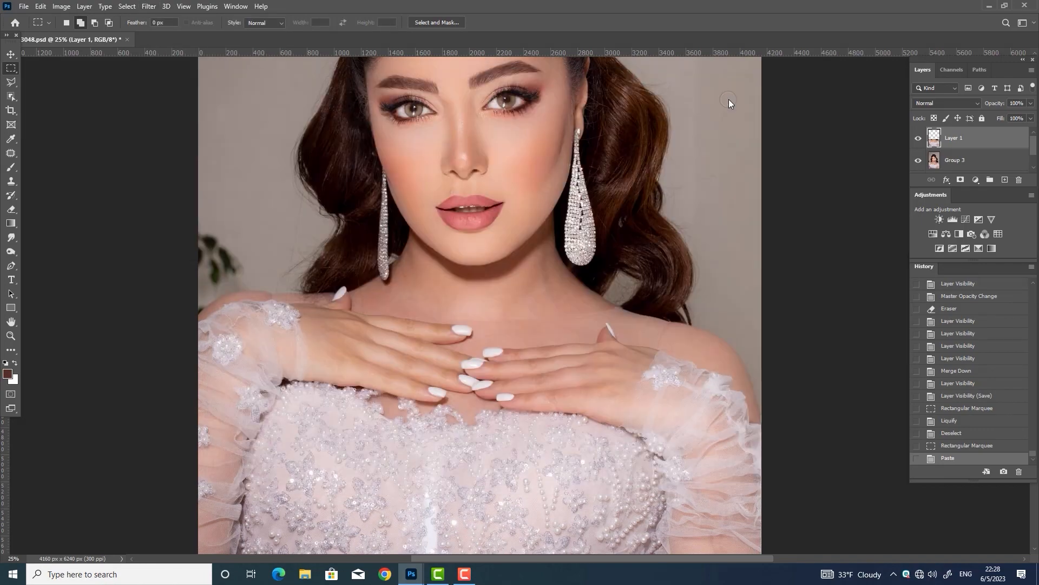
Erase the smoothing over the dress with a 600 px eraser at 100% flow
click(11, 209)
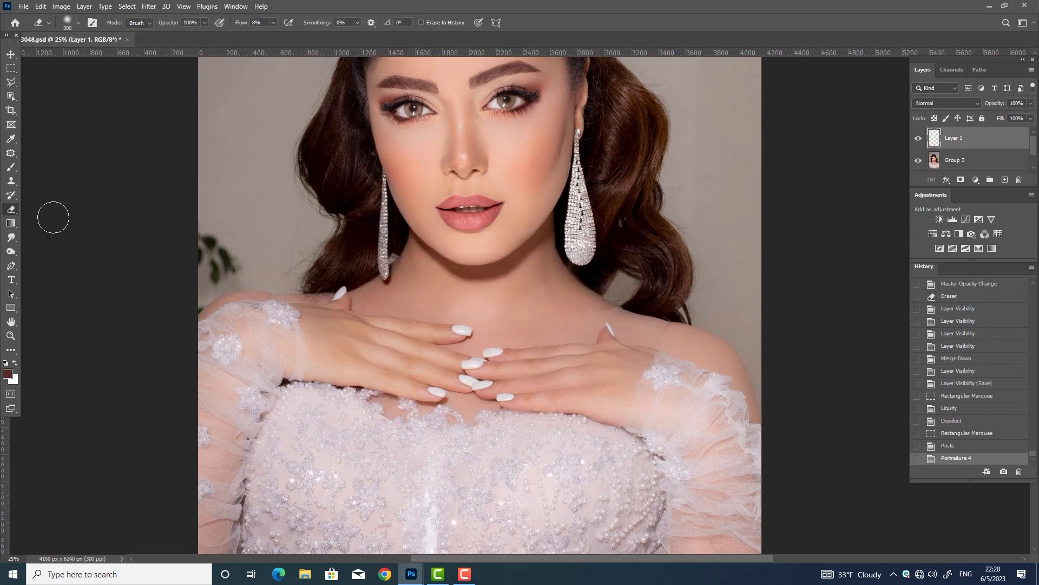
drag(544, 218, 558, 194)
key(bracketright)
click(273, 23)
drag(274, 37, 331, 39)
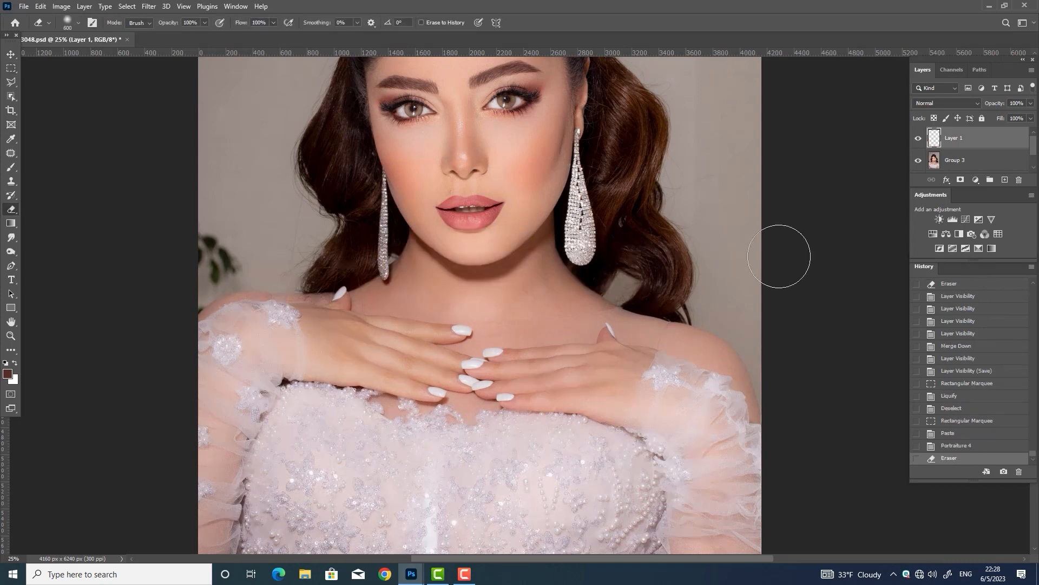
drag(779, 256, 778, 255)
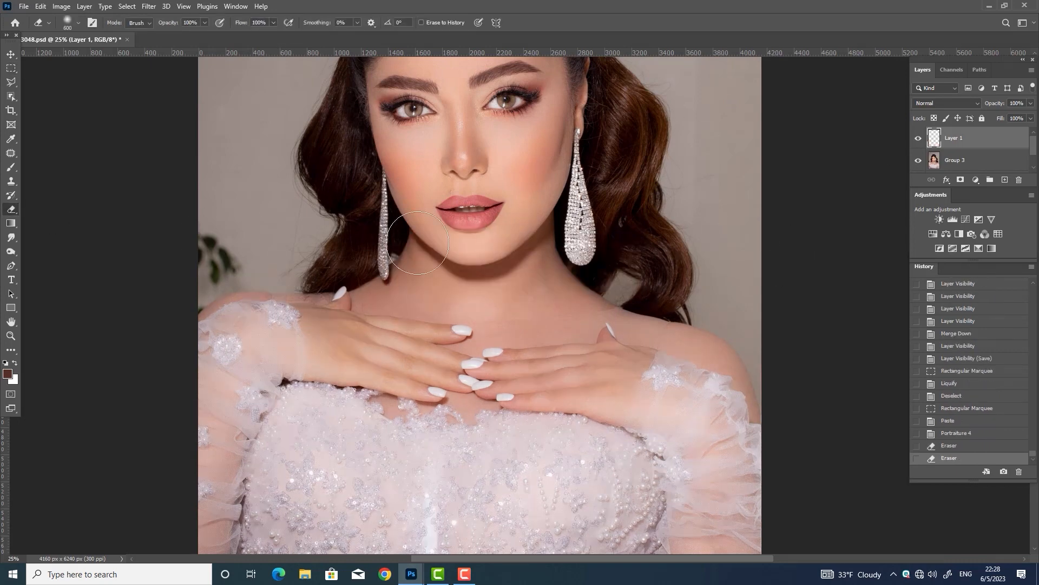
drag(601, 442, 586, 336)
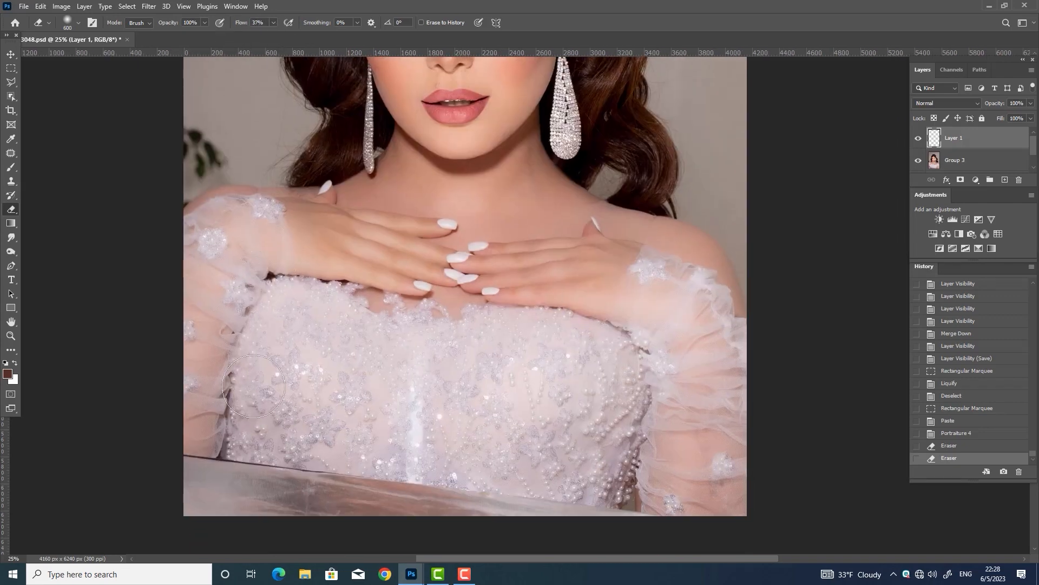
click(354, 369)
click(354, 369)
Lower the retouched layer's opacity to 67%
click(918, 138)
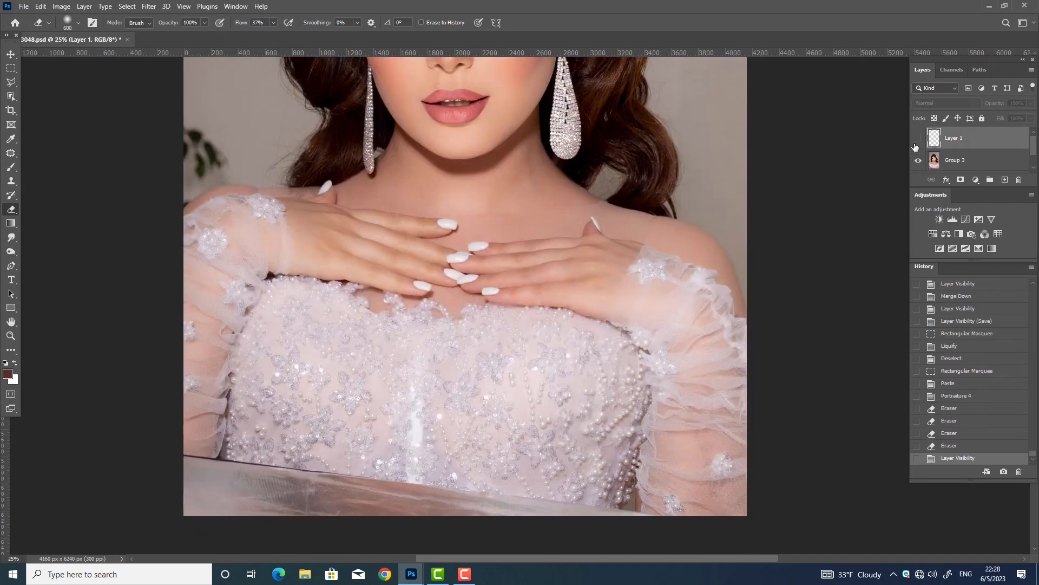
click(918, 138)
click(1030, 118)
drag(1026, 118, 1011, 118)
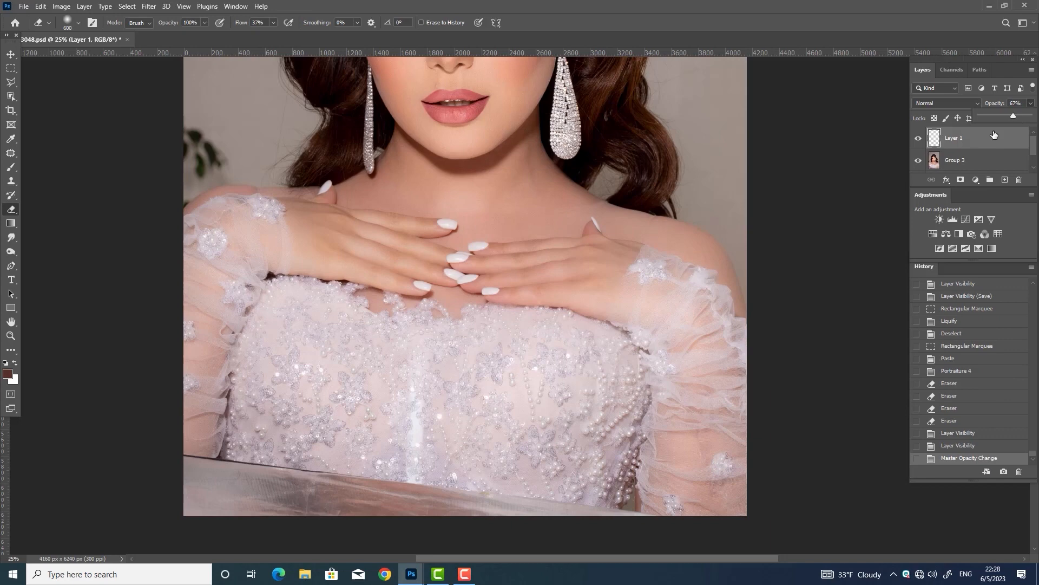
click(918, 138)
click(918, 138)
drag(645, 165, 671, 364)
Merge the retouched layer with the portrait group and save
ctrl+click(954, 161)
key(ctrl+e)
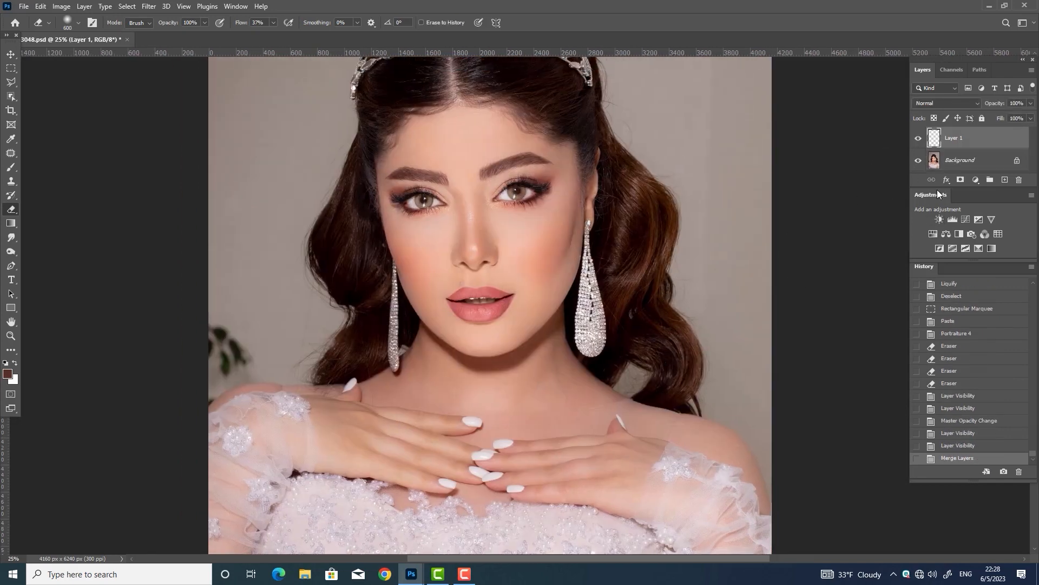
key(ctrl+s)
click(918, 138)
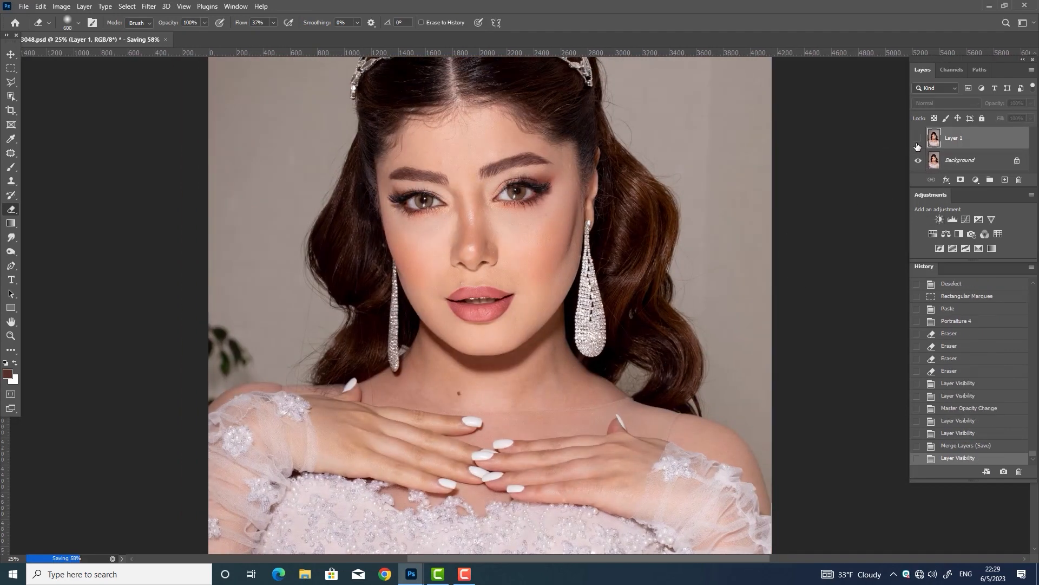
click(918, 138)
key(ctrl+minus)
key(ctrl+plus)
key(ctrl+plus)
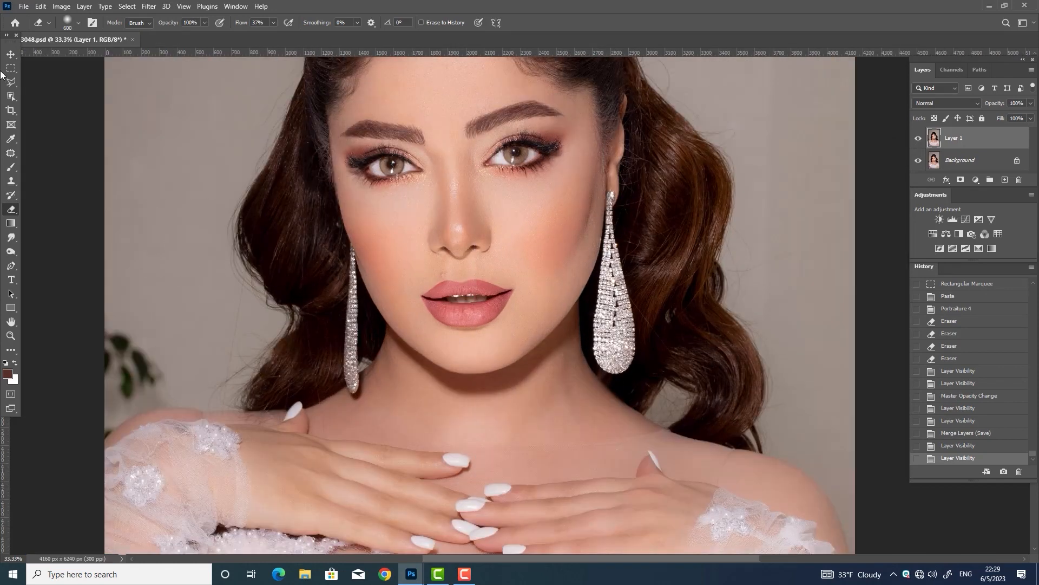
Switch to the Spot Healing Brush and heal the stray hairs along the left side of the hair
click(11, 153)
right_click(11, 152)
click(54, 153)
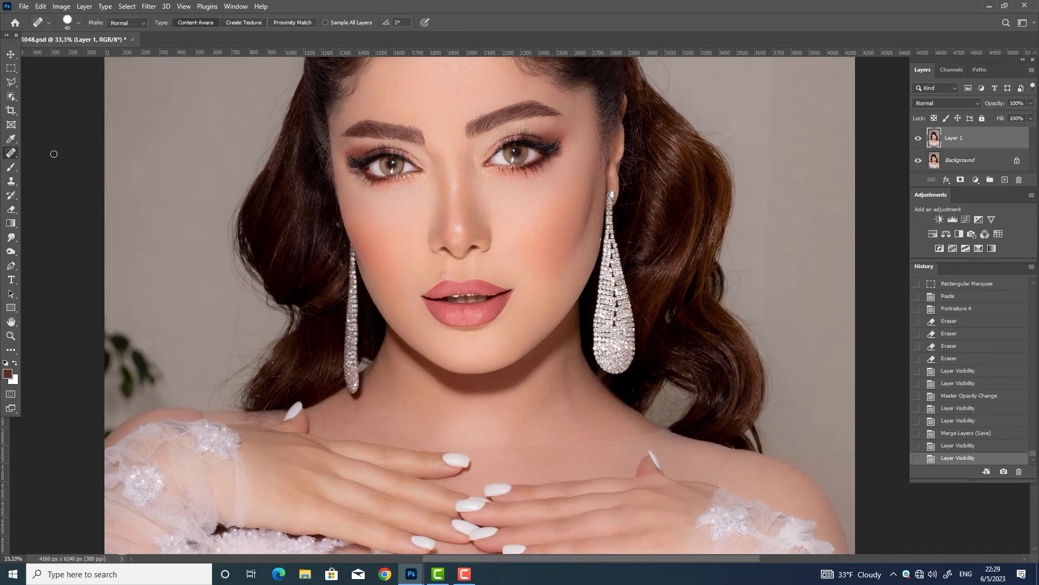
mouse_move(243, 285)
mouse_down()
mouse_move(228, 388)
mouse_move(226, 367)
mouse_up()
drag(219, 385, 241, 368)
drag(258, 304, 239, 342)
Heal the stray flyaway hairs along the right side of the head
mouse_move(790, 249)
mouse_down()
mouse_move(731, 275)
mouse_move(728, 243)
mouse_move(751, 229)
mouse_up()
mouse_move(726, 126)
mouse_down()
mouse_move(715, 285)
mouse_move(723, 290)
mouse_move(654, 257)
mouse_move(633, 214)
mouse_up()
click(716, 291)
click(720, 287)
drag(664, 261, 637, 236)
mouse_move(663, 213)
mouse_down()
mouse_move(636, 233)
mouse_move(625, 191)
mouse_up()
drag(633, 221, 630, 212)
drag(633, 210, 625, 177)
mouse_move(625, 204)
mouse_down()
mouse_move(627, 193)
mouse_move(644, 220)
mouse_up()
drag(641, 185, 642, 185)
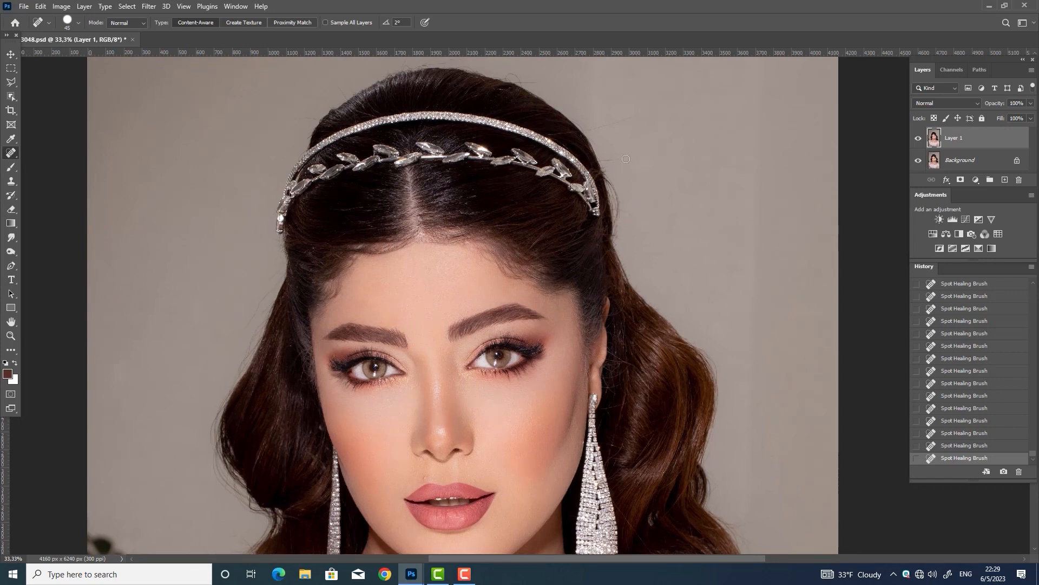
Heal the stray hairs at the top and crown, remove the black hair clip, and hide the layer to compare
drag(631, 118, 587, 133)
drag(538, 83, 506, 79)
drag(520, 147, 542, 202)
drag(490, 117, 490, 117)
drag(424, 122, 431, 105)
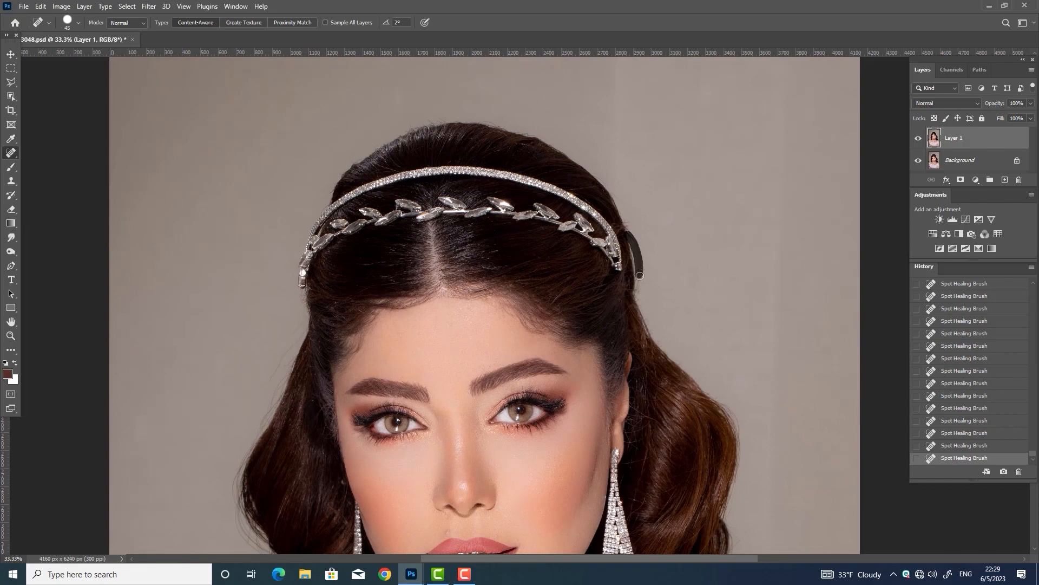
drag(639, 276, 639, 276)
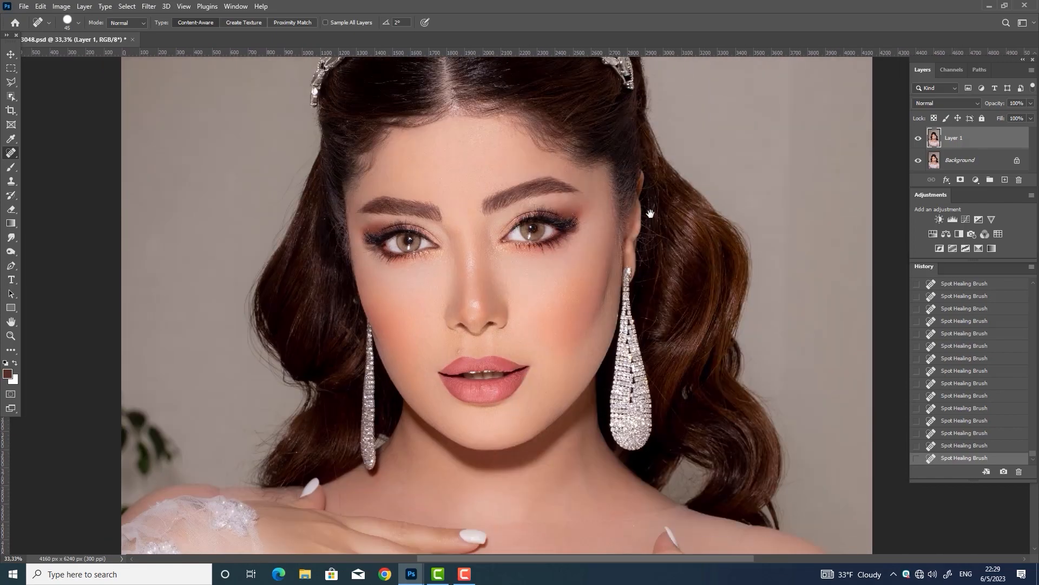
click(919, 138)
Show the retouched layer again, zoom out on the portrait, and save the document
click(918, 138)
key(v)
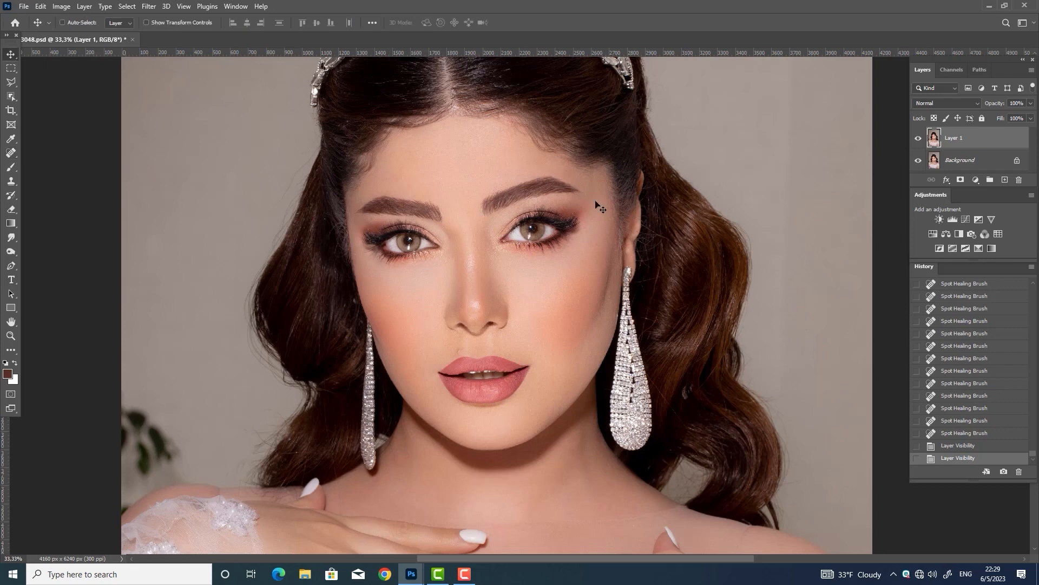
key(ctrl+minus)
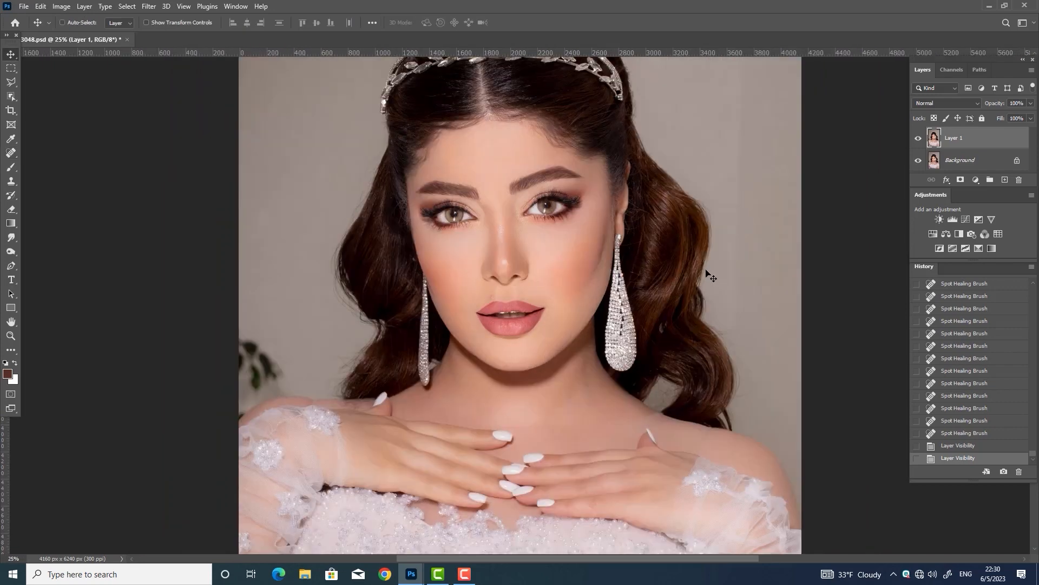
key(ctrl+s)
Add a Curves adjustment layer with an S-curve to brighten and add contrast
click(965, 219)
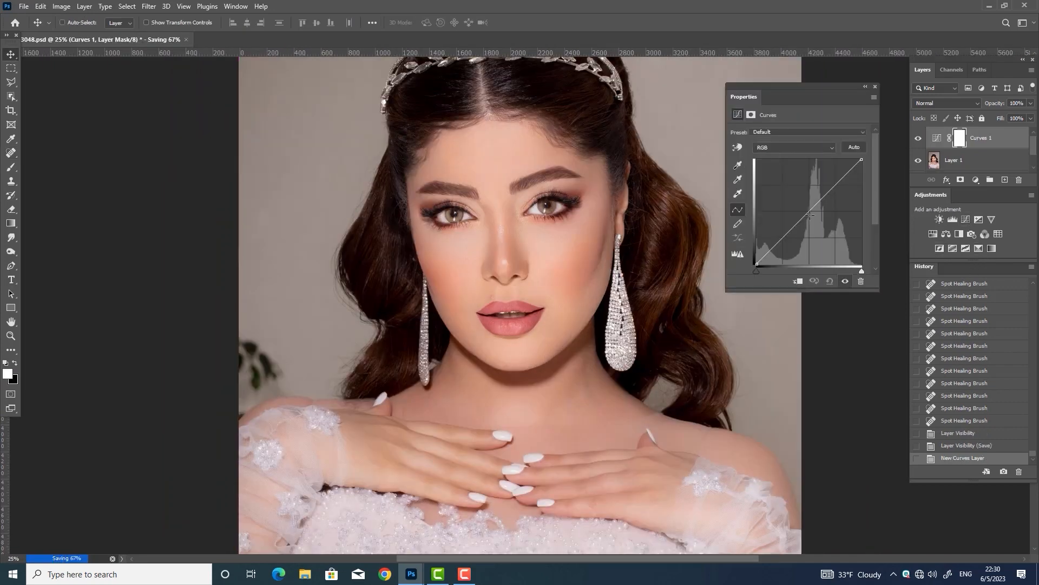
mouse_move(811, 212)
mouse_down()
mouse_move(811, 222)
mouse_move(816, 206)
mouse_up()
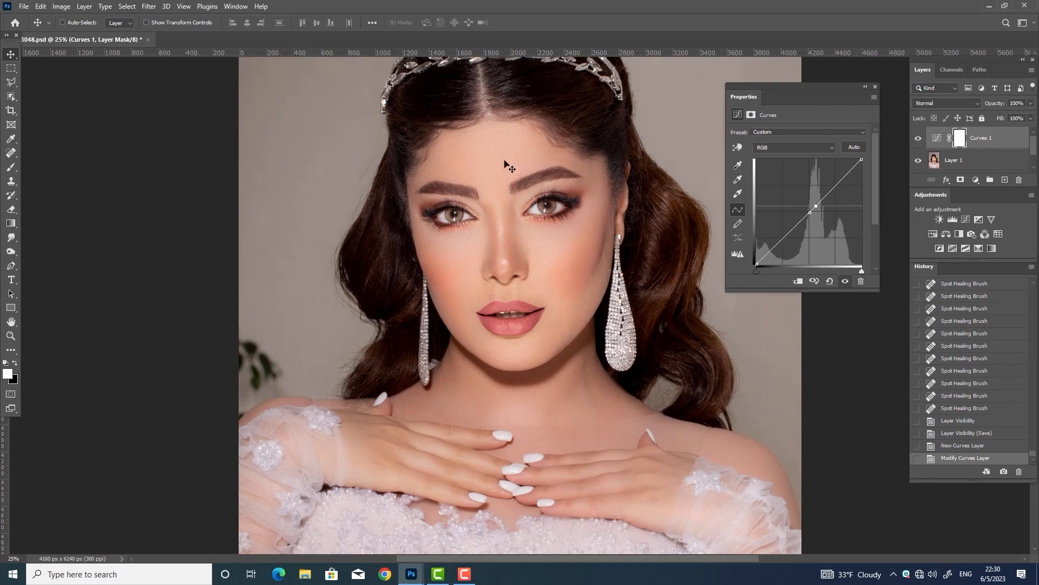
mouse_move(816, 206)
mouse_down()
mouse_move(821, 194)
mouse_move(815, 208)
mouse_up()
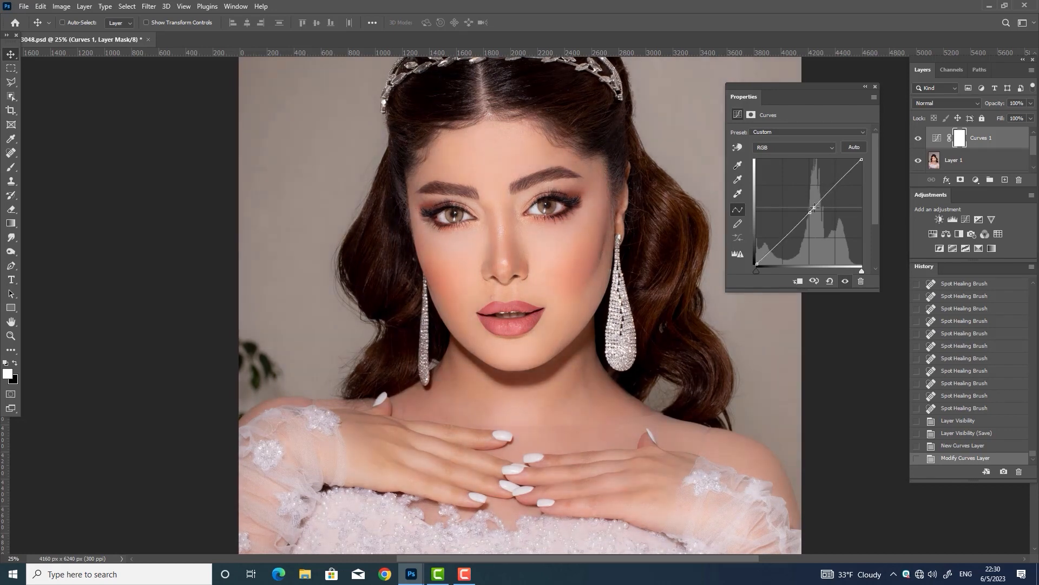
click(876, 86)
Set the Curves layer opacity to 71%, save, and merge it down into the portrait layer
click(1031, 103)
drag(1012, 118, 1015, 116)
click(918, 138)
click(918, 138)
click(918, 138)
click(918, 138)
click(1031, 103)
click(918, 139)
click(918, 138)
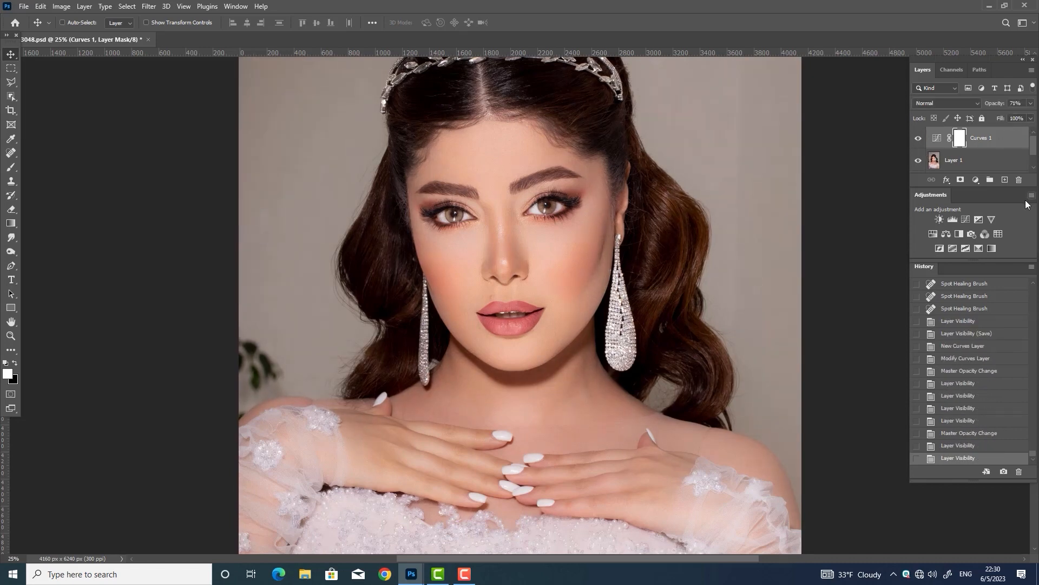
key(ctrl+s)
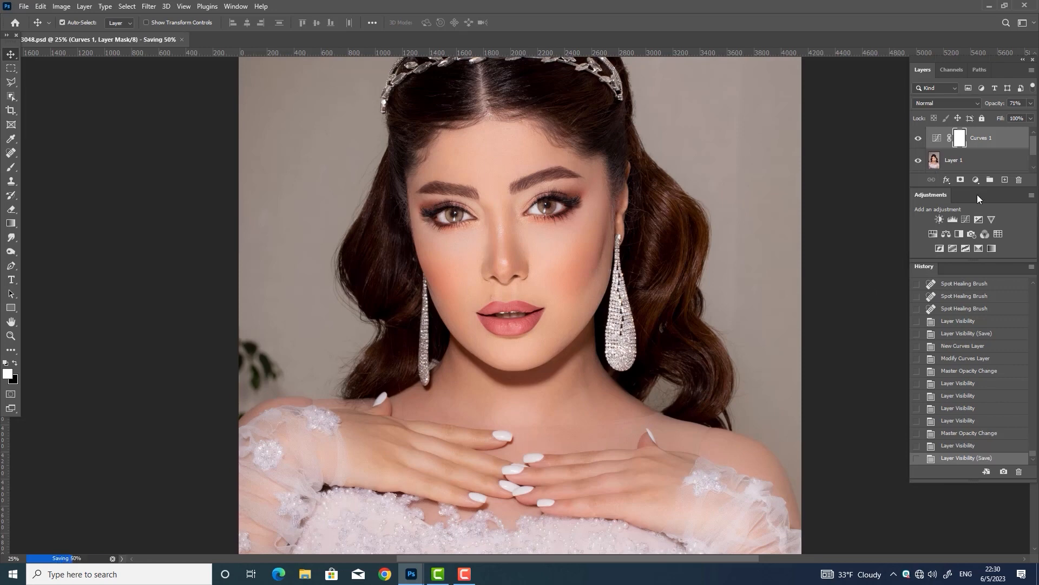
key(ctrl+e)
Zoom in and heal the small blemish above the upper lip with the Spot Healing Brush
click(918, 139)
click(918, 139)
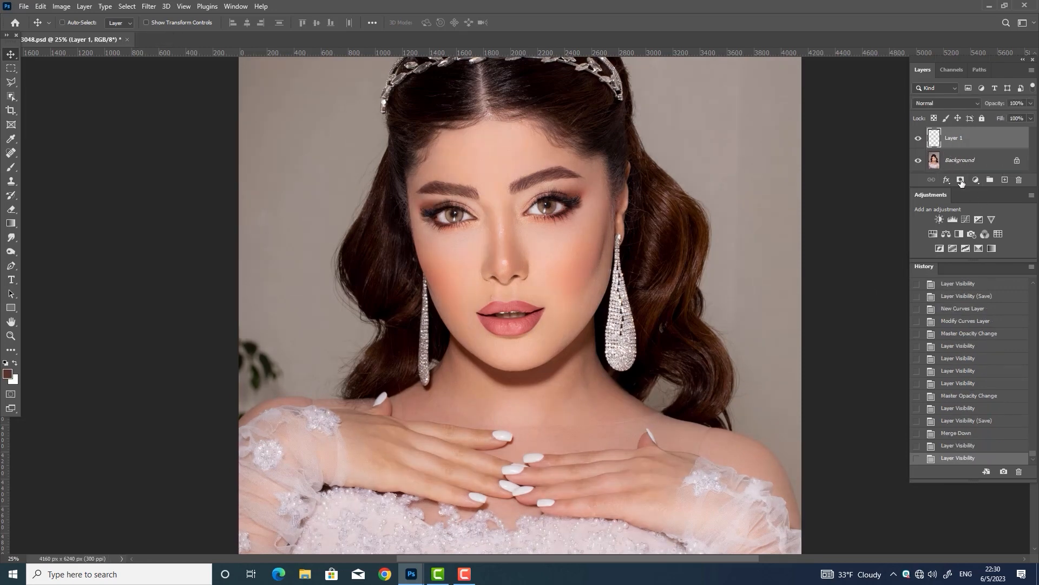
key(ctrl+plus)
key(ctrl+plus)
key(ctrl+plus)
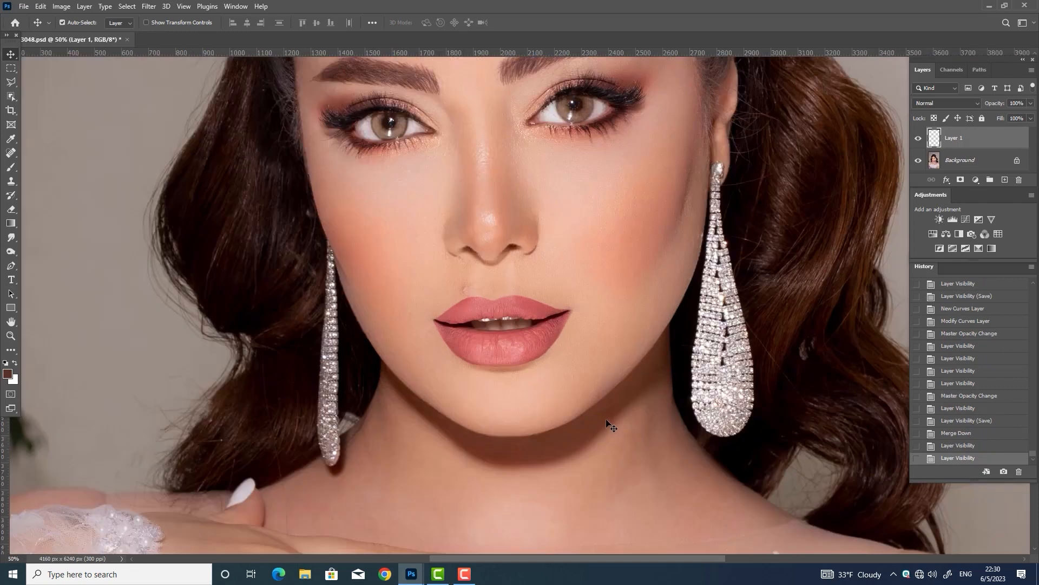
key(j)
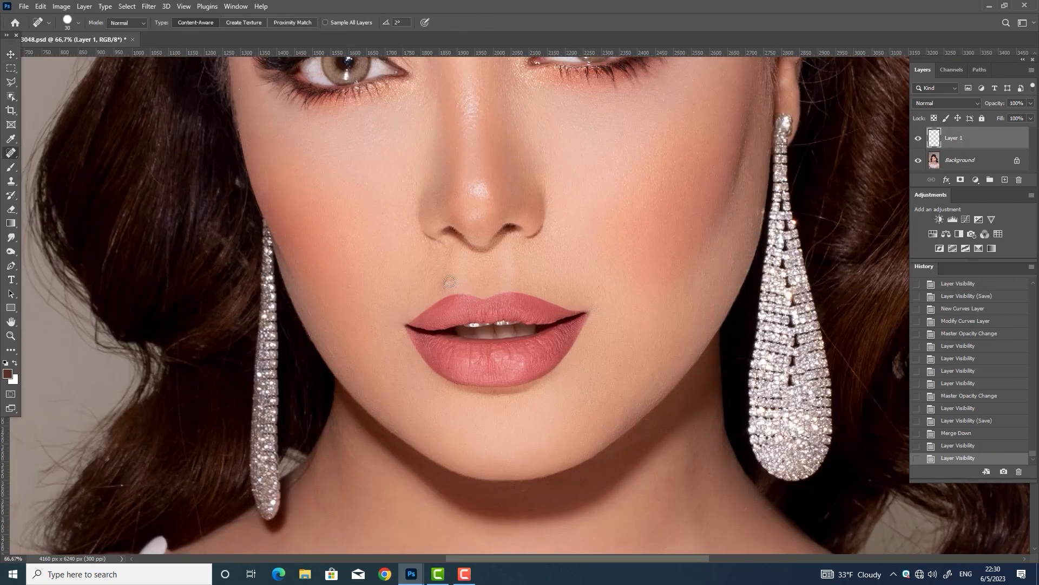
click(453, 281)
Compare the retouched face with the original by toggling Layer 1's visibility at several zoom levels
drag(660, 109, 649, 358)
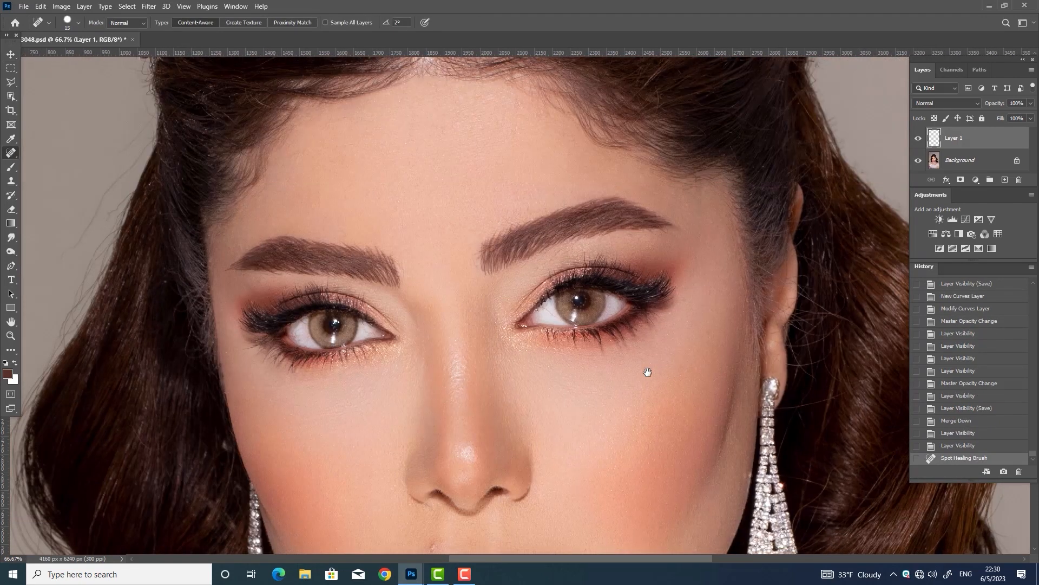
key(ctrl+minus)
key(ctrl+minus)
key(ctrl+minus)
key(v)
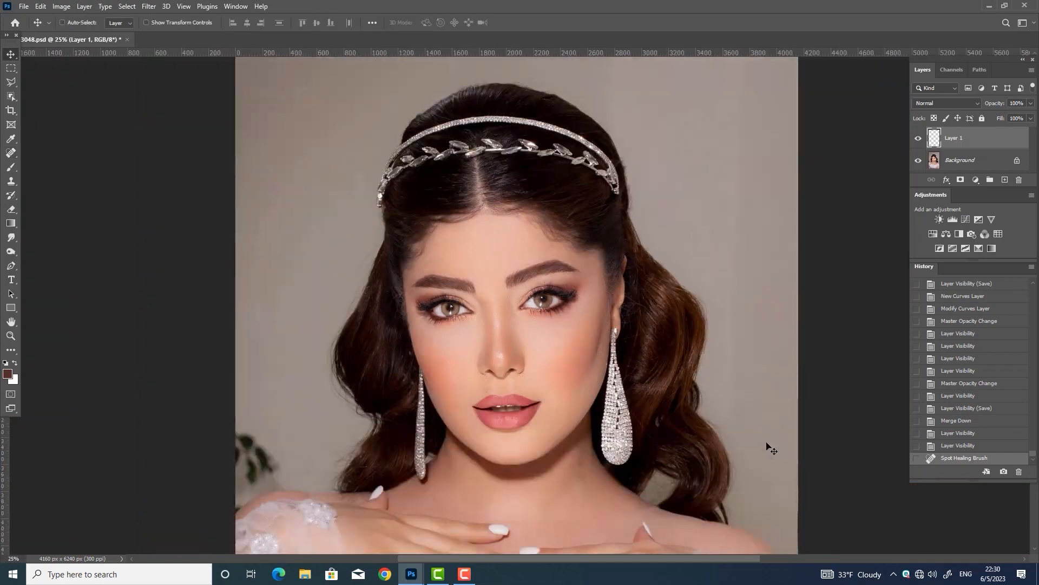
scroll(758, 435, down, 2)
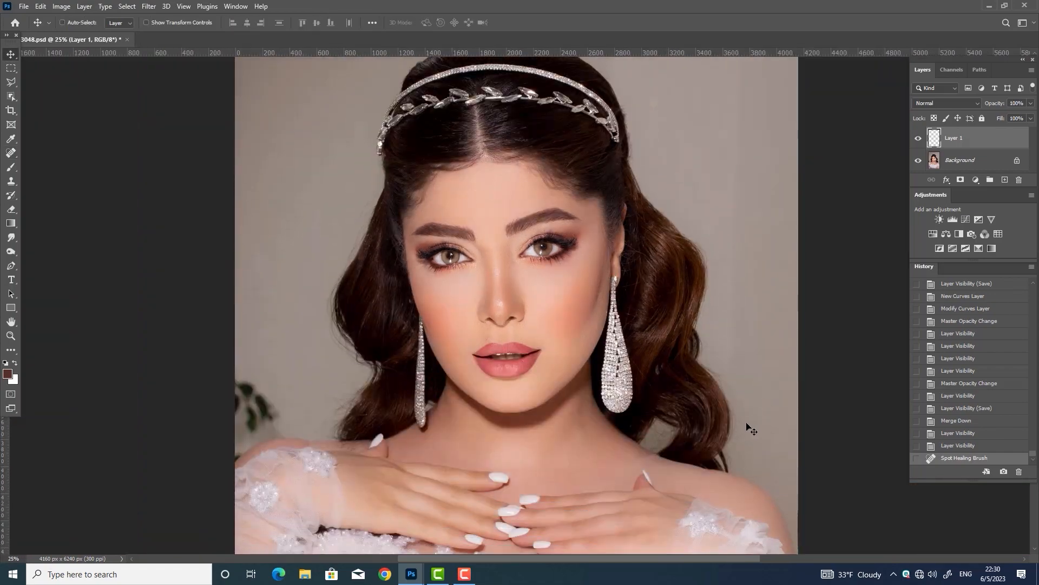
click(919, 139)
click(919, 139)
key(ctrl+plus)
click(918, 139)
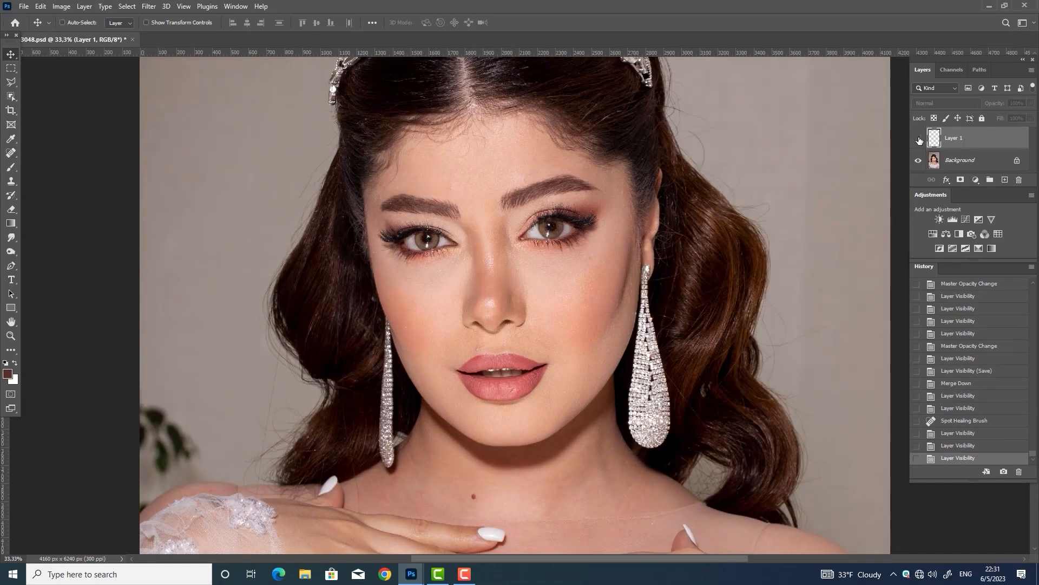
click(918, 138)
key(ctrl+plus)
click(919, 139)
click(919, 139)
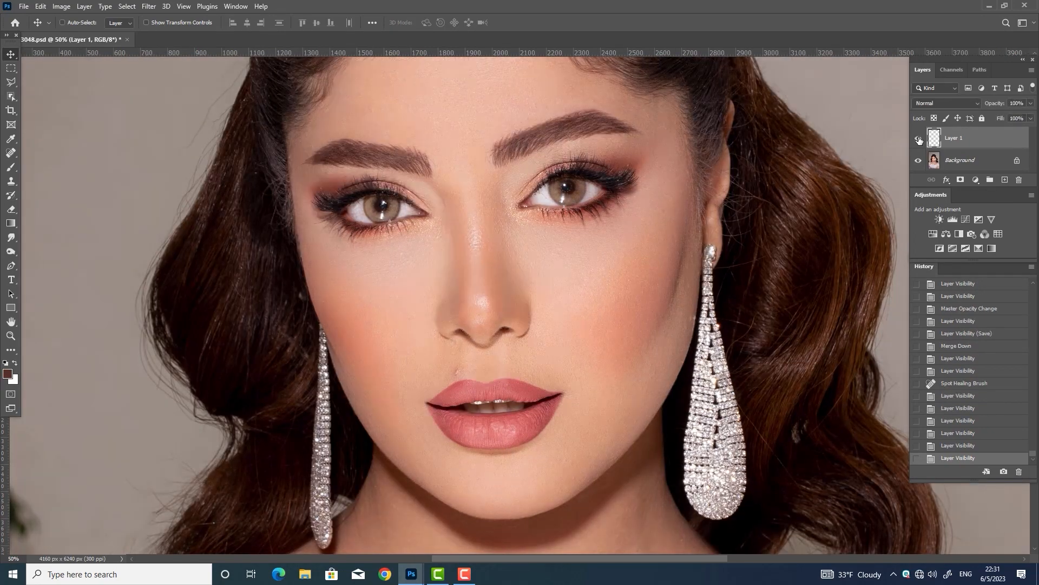